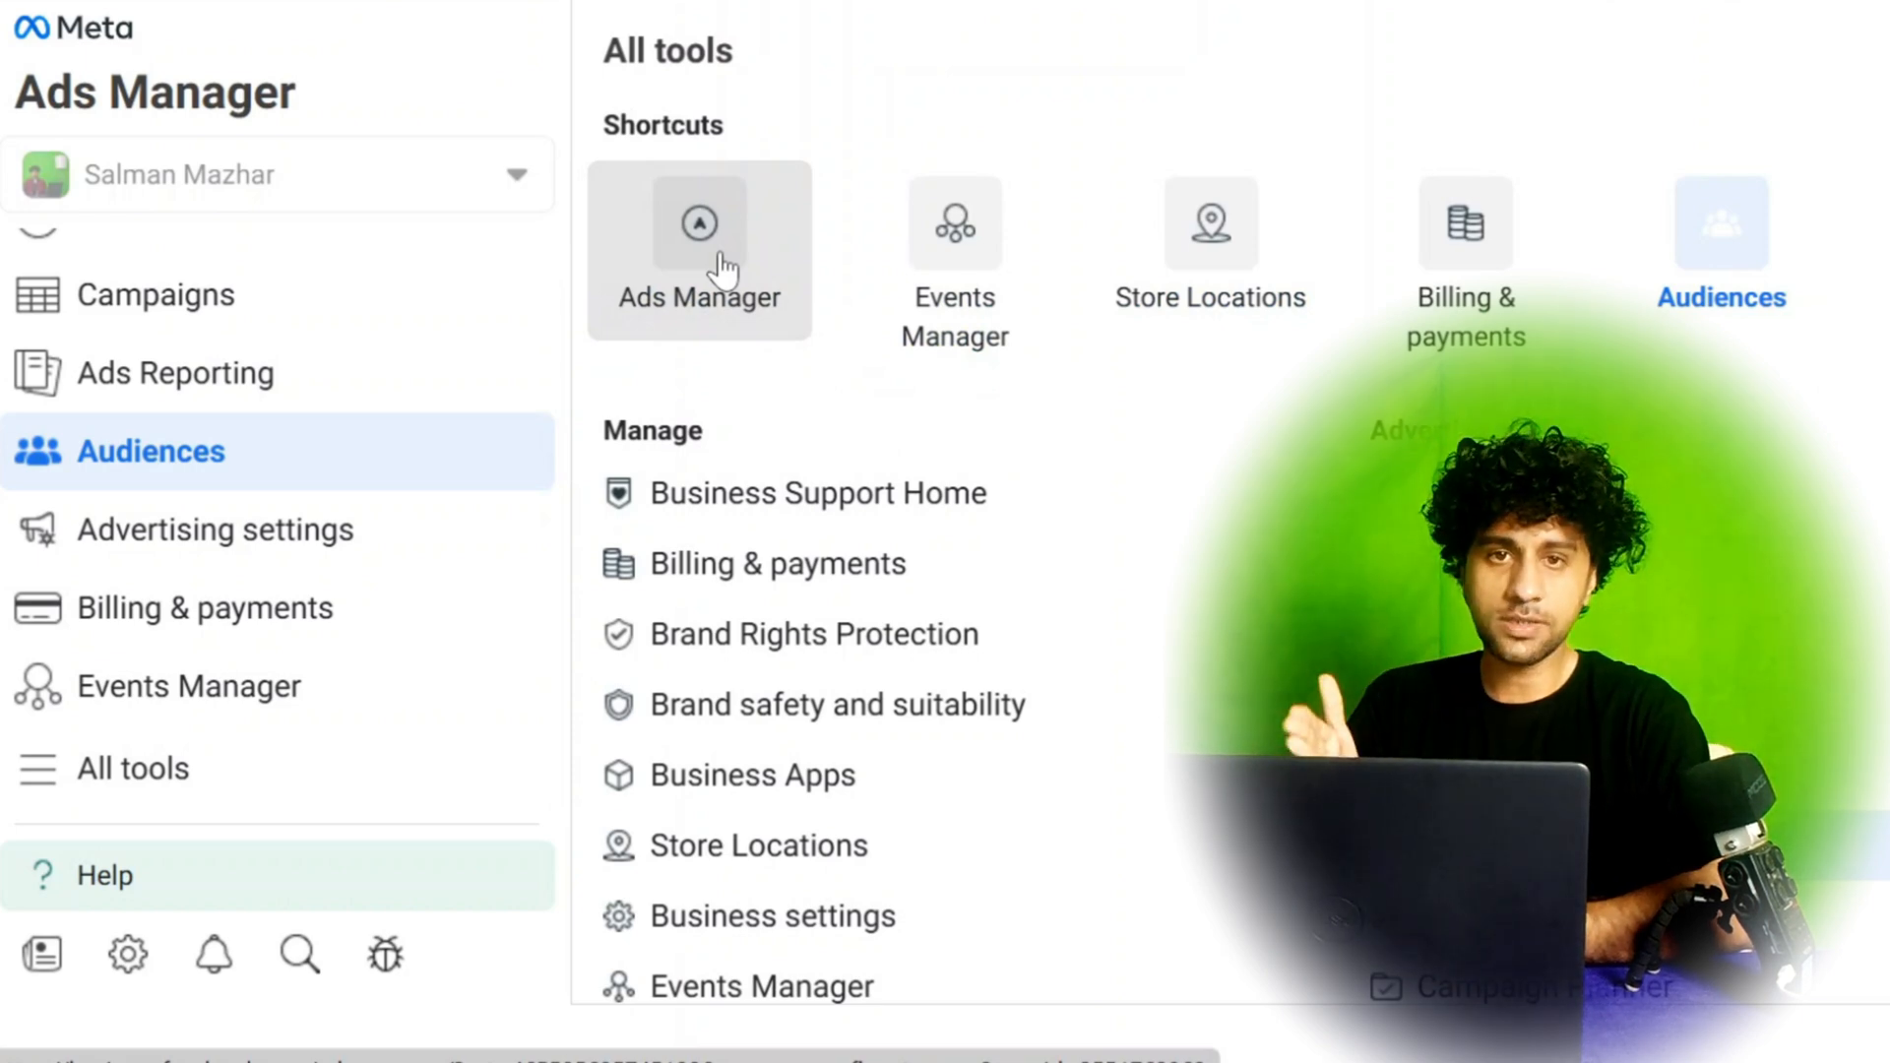
# Go to the ad account's Audiences section and start creating a custom audience.
pyautogui.click(722, 266)
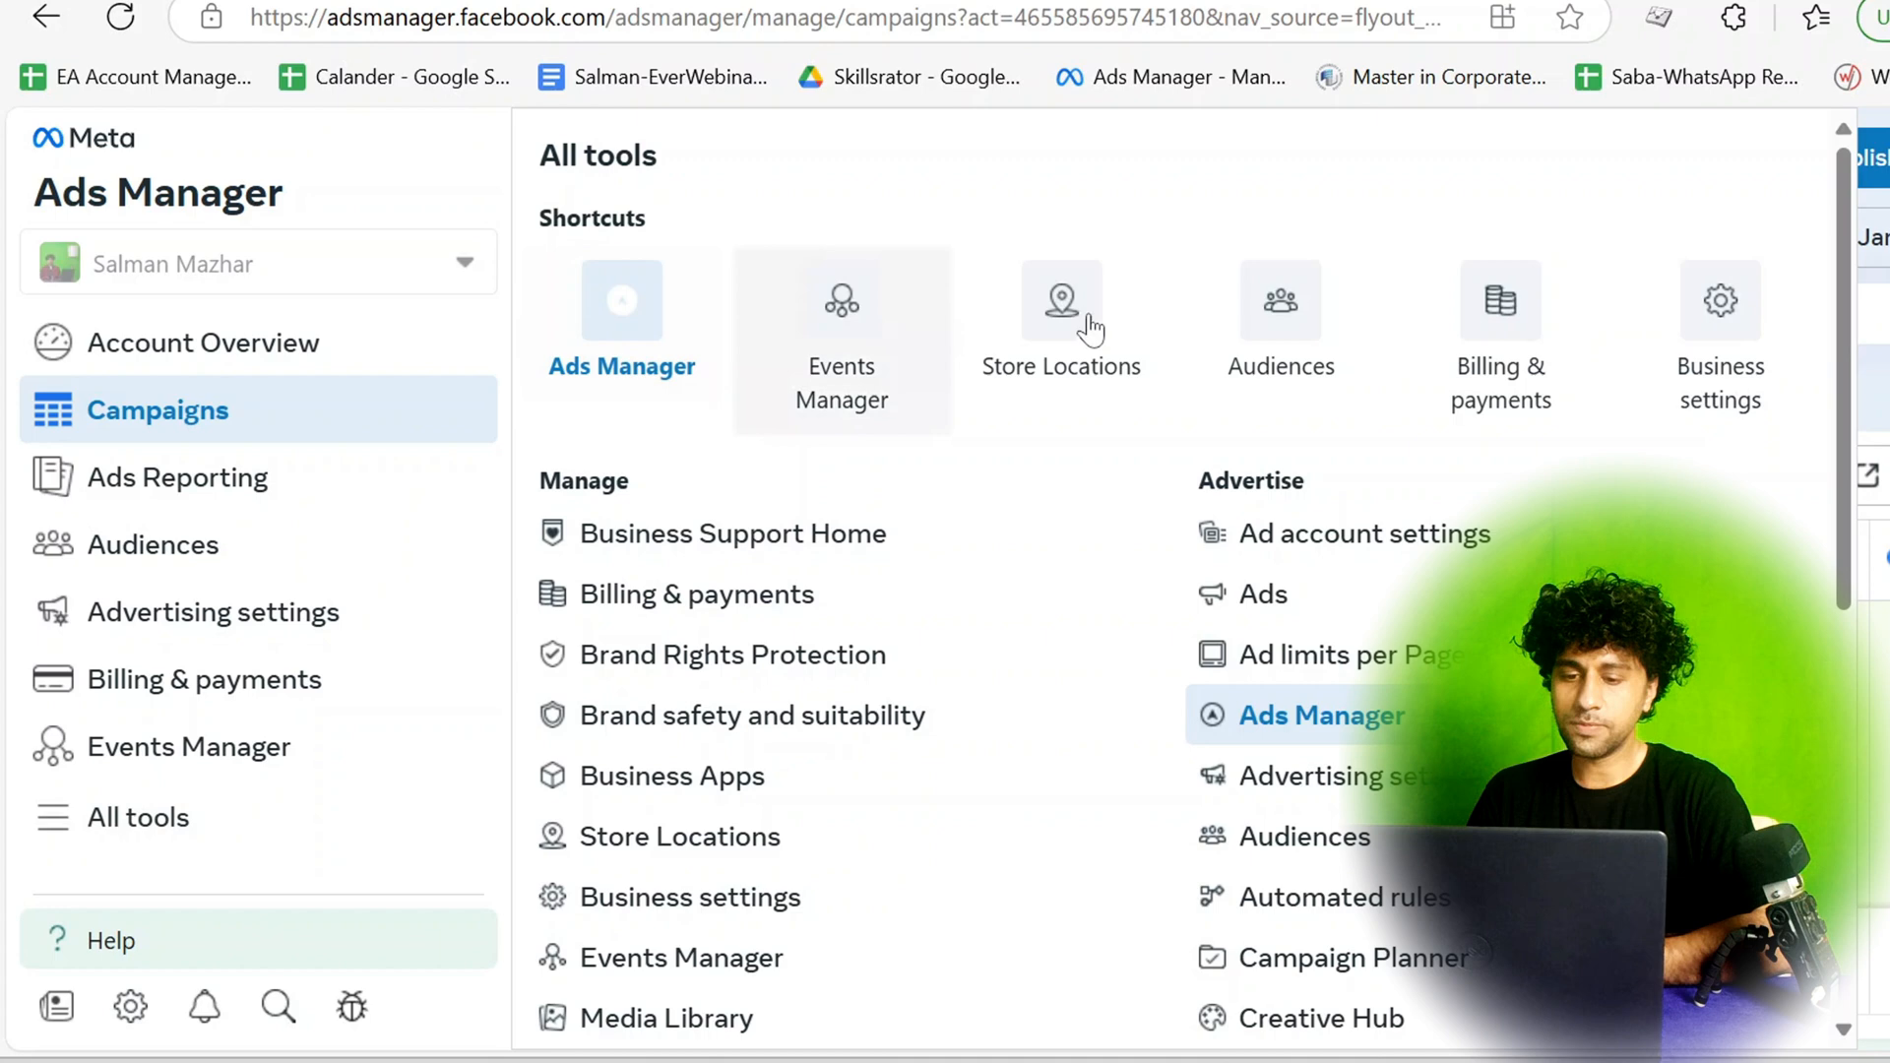
pyautogui.click(1280, 325)
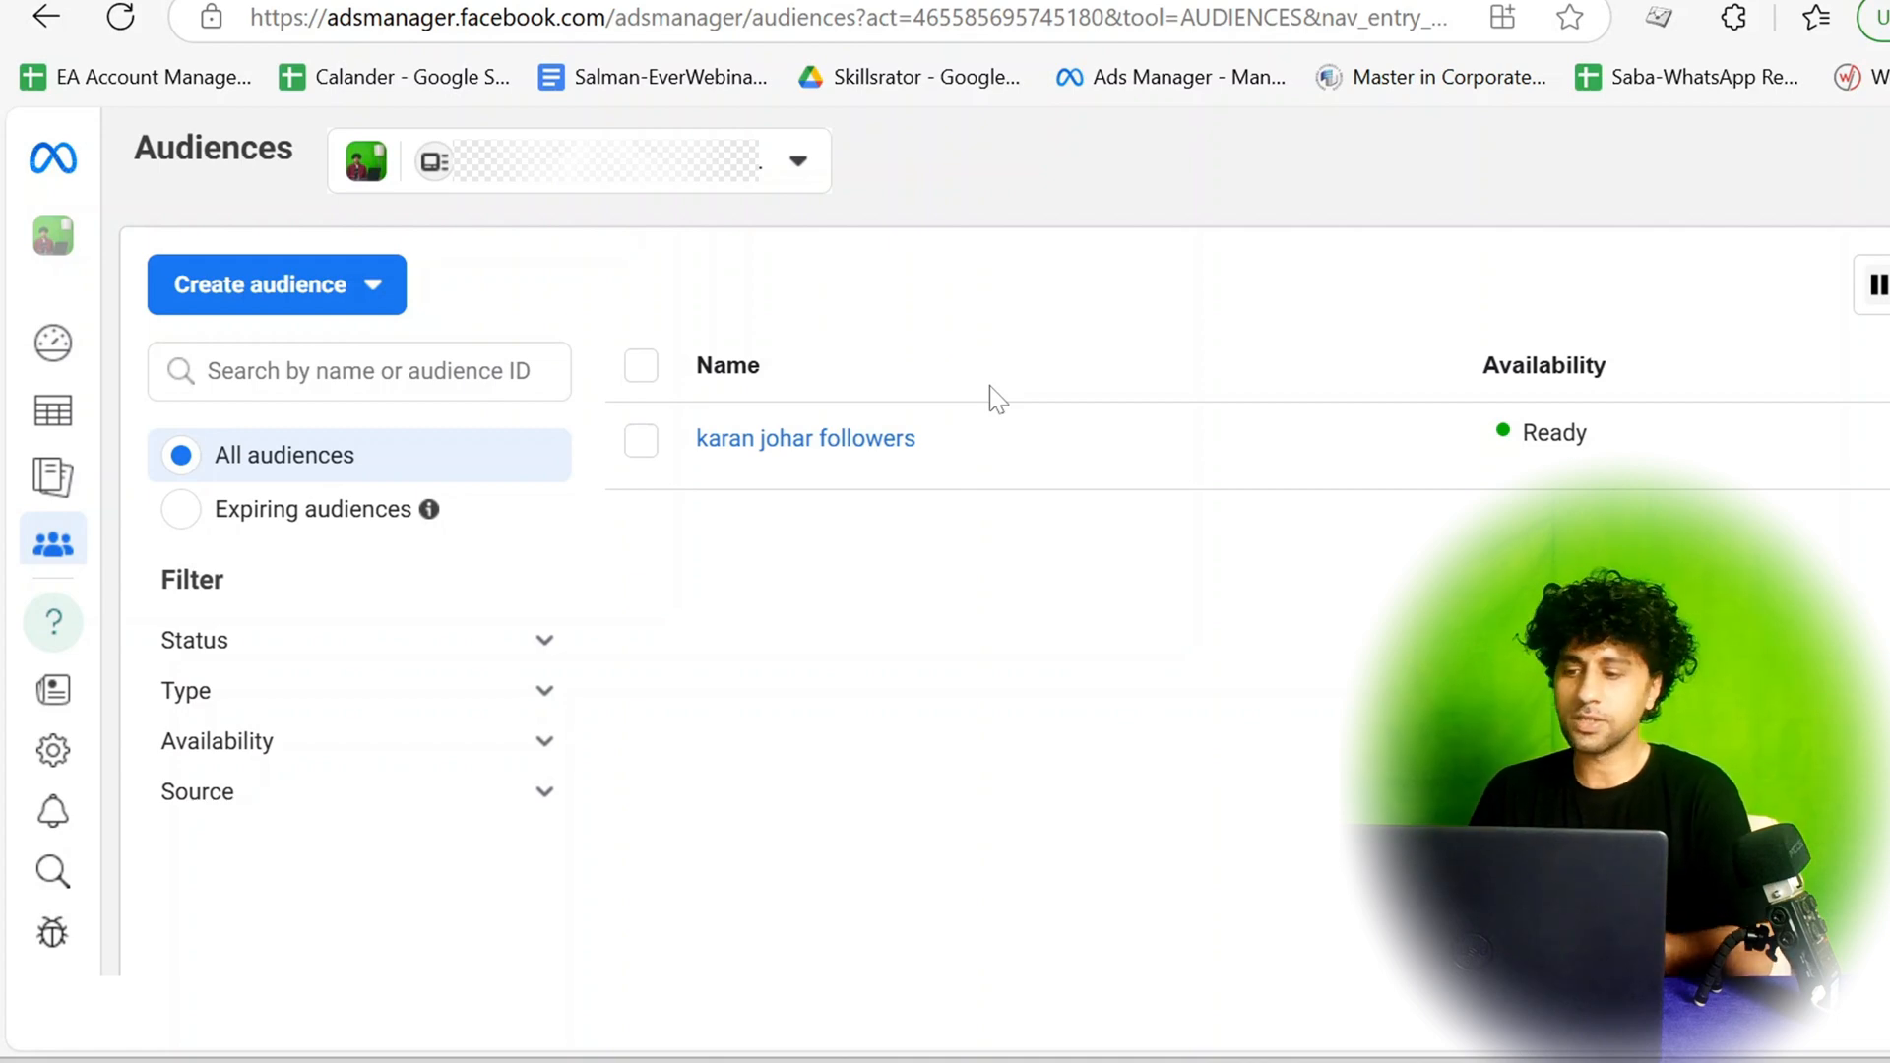
pyautogui.click(290, 295)
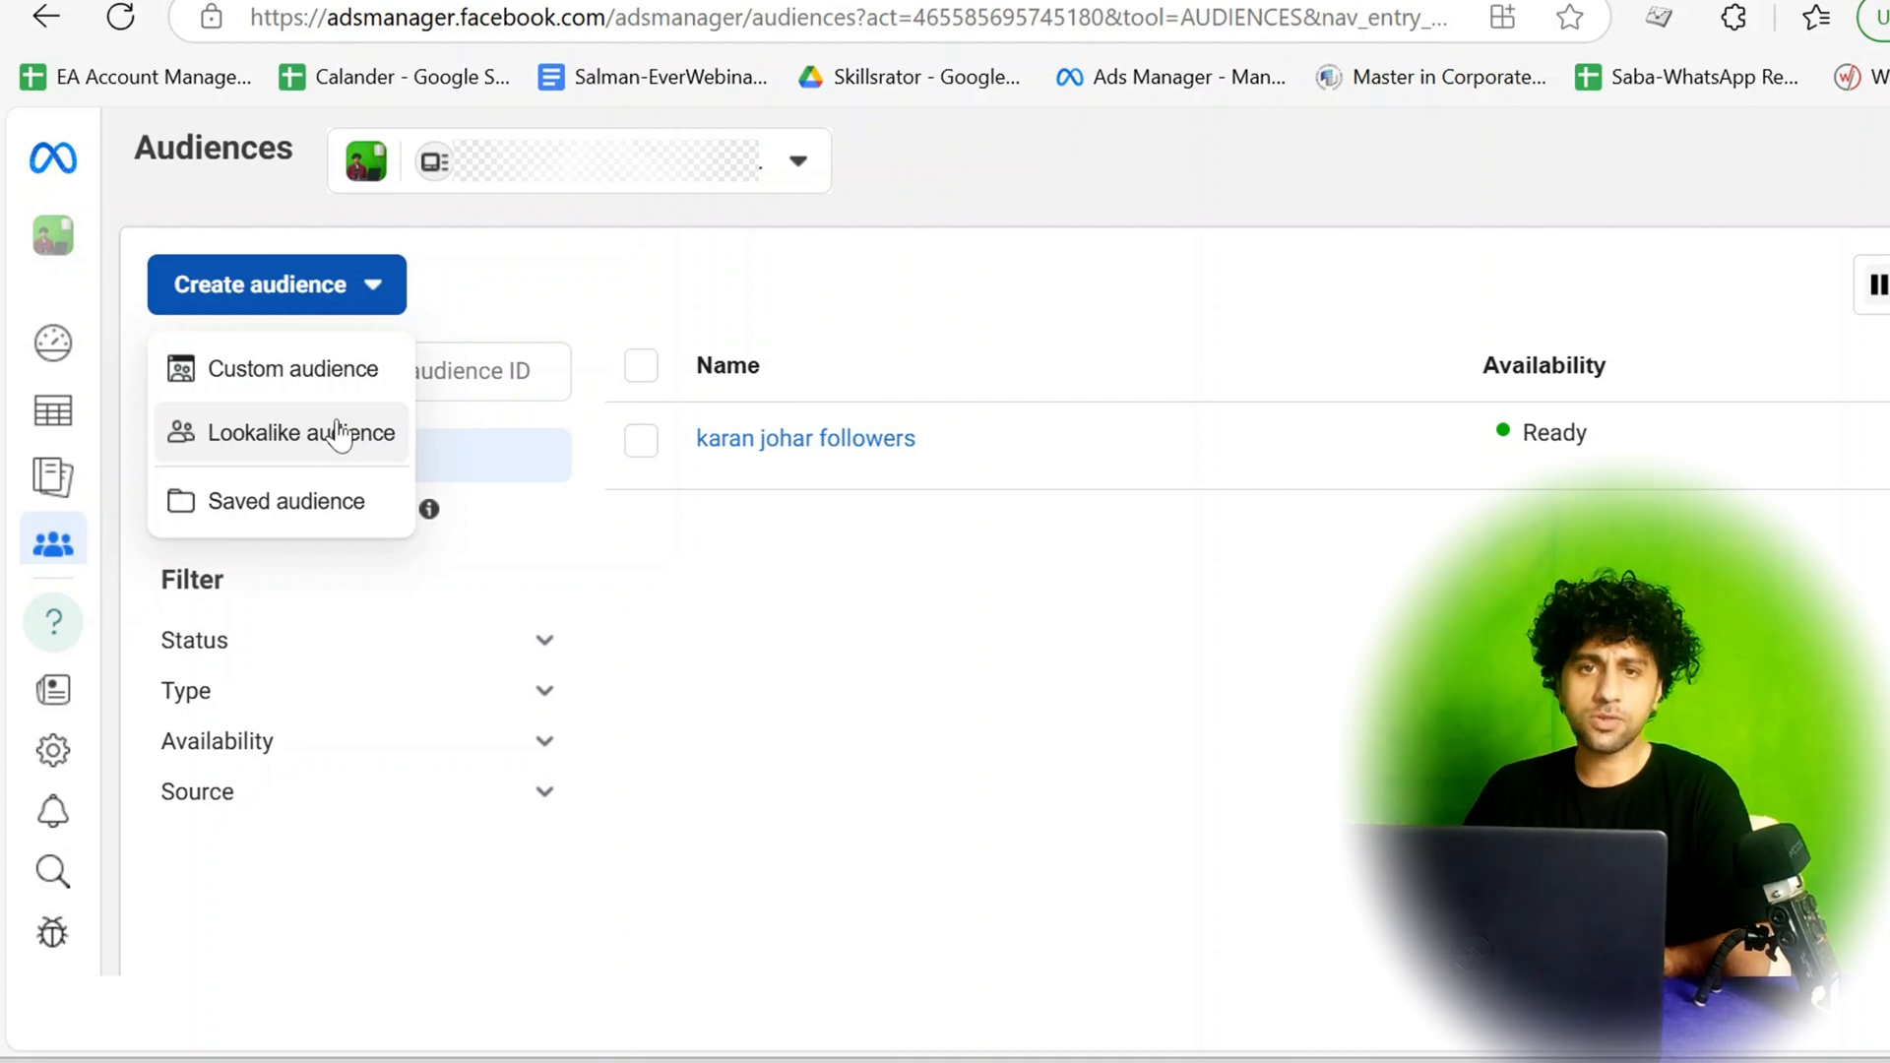
pyautogui.moveTo(229, 388)
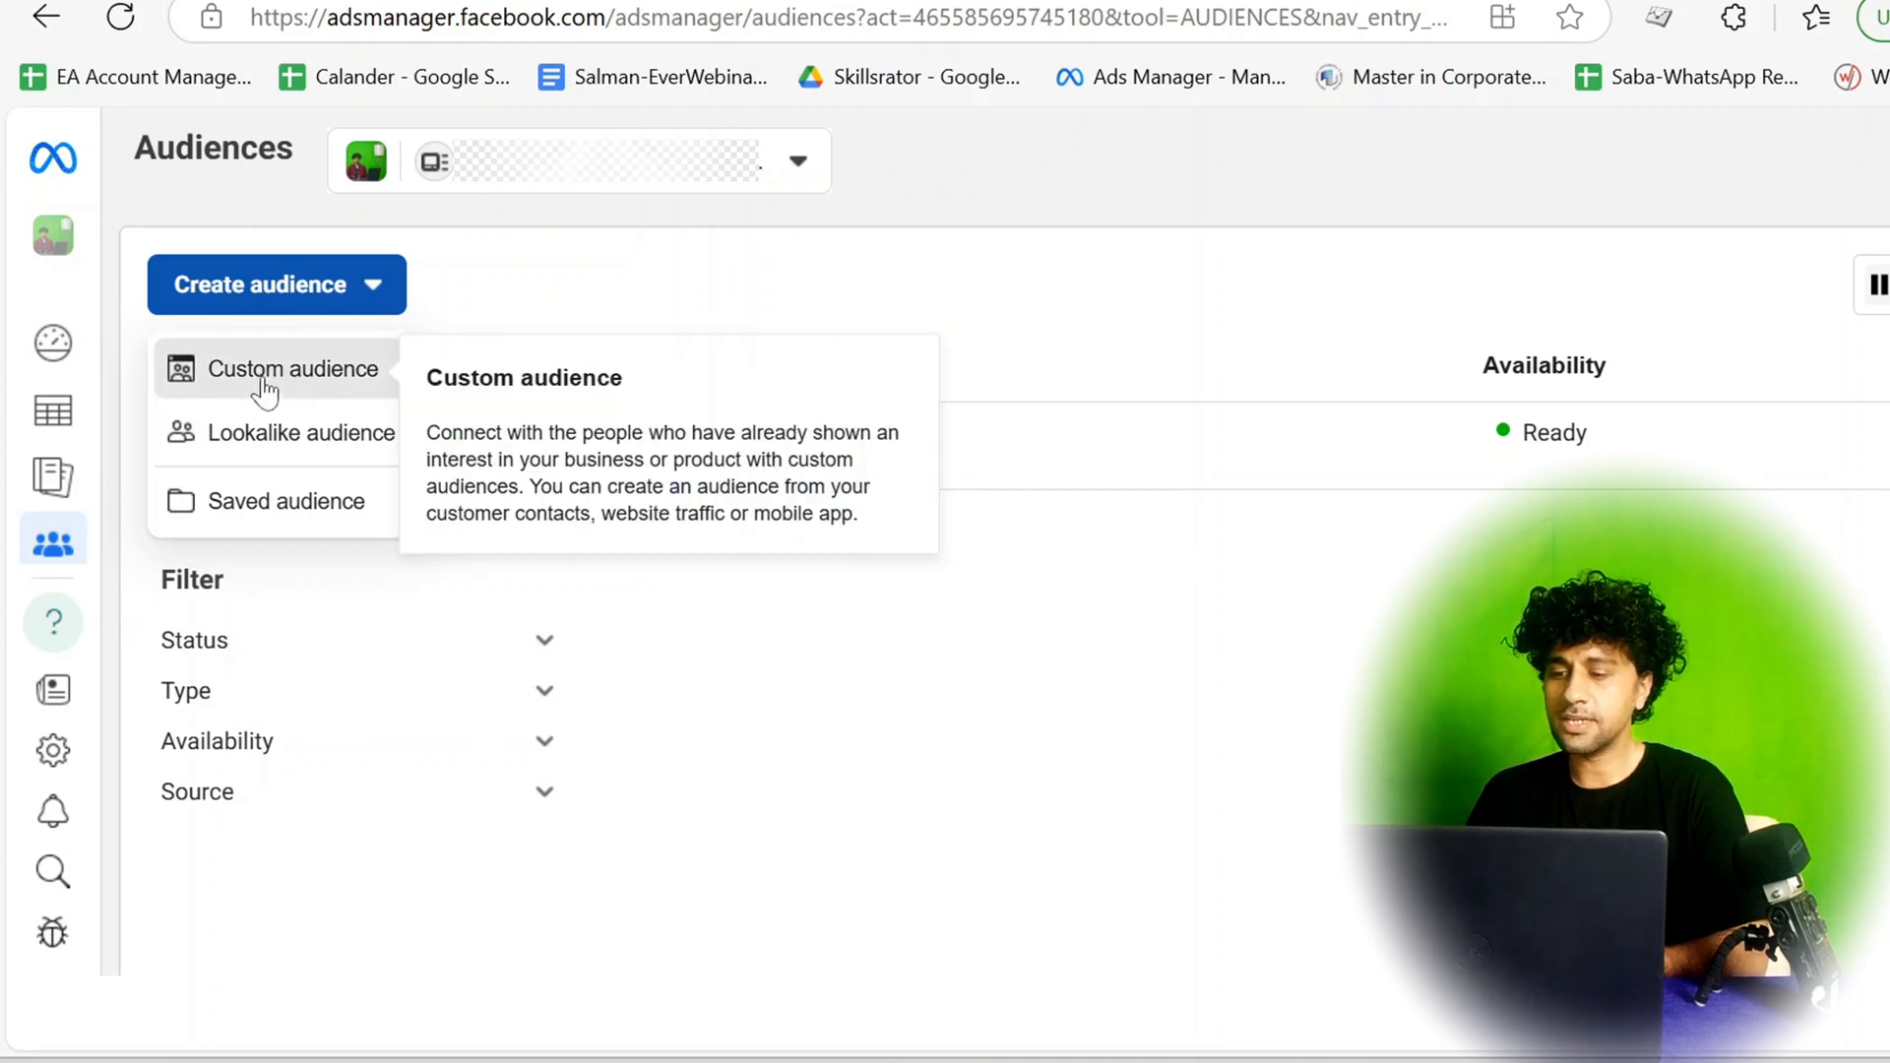
pyautogui.click(261, 374)
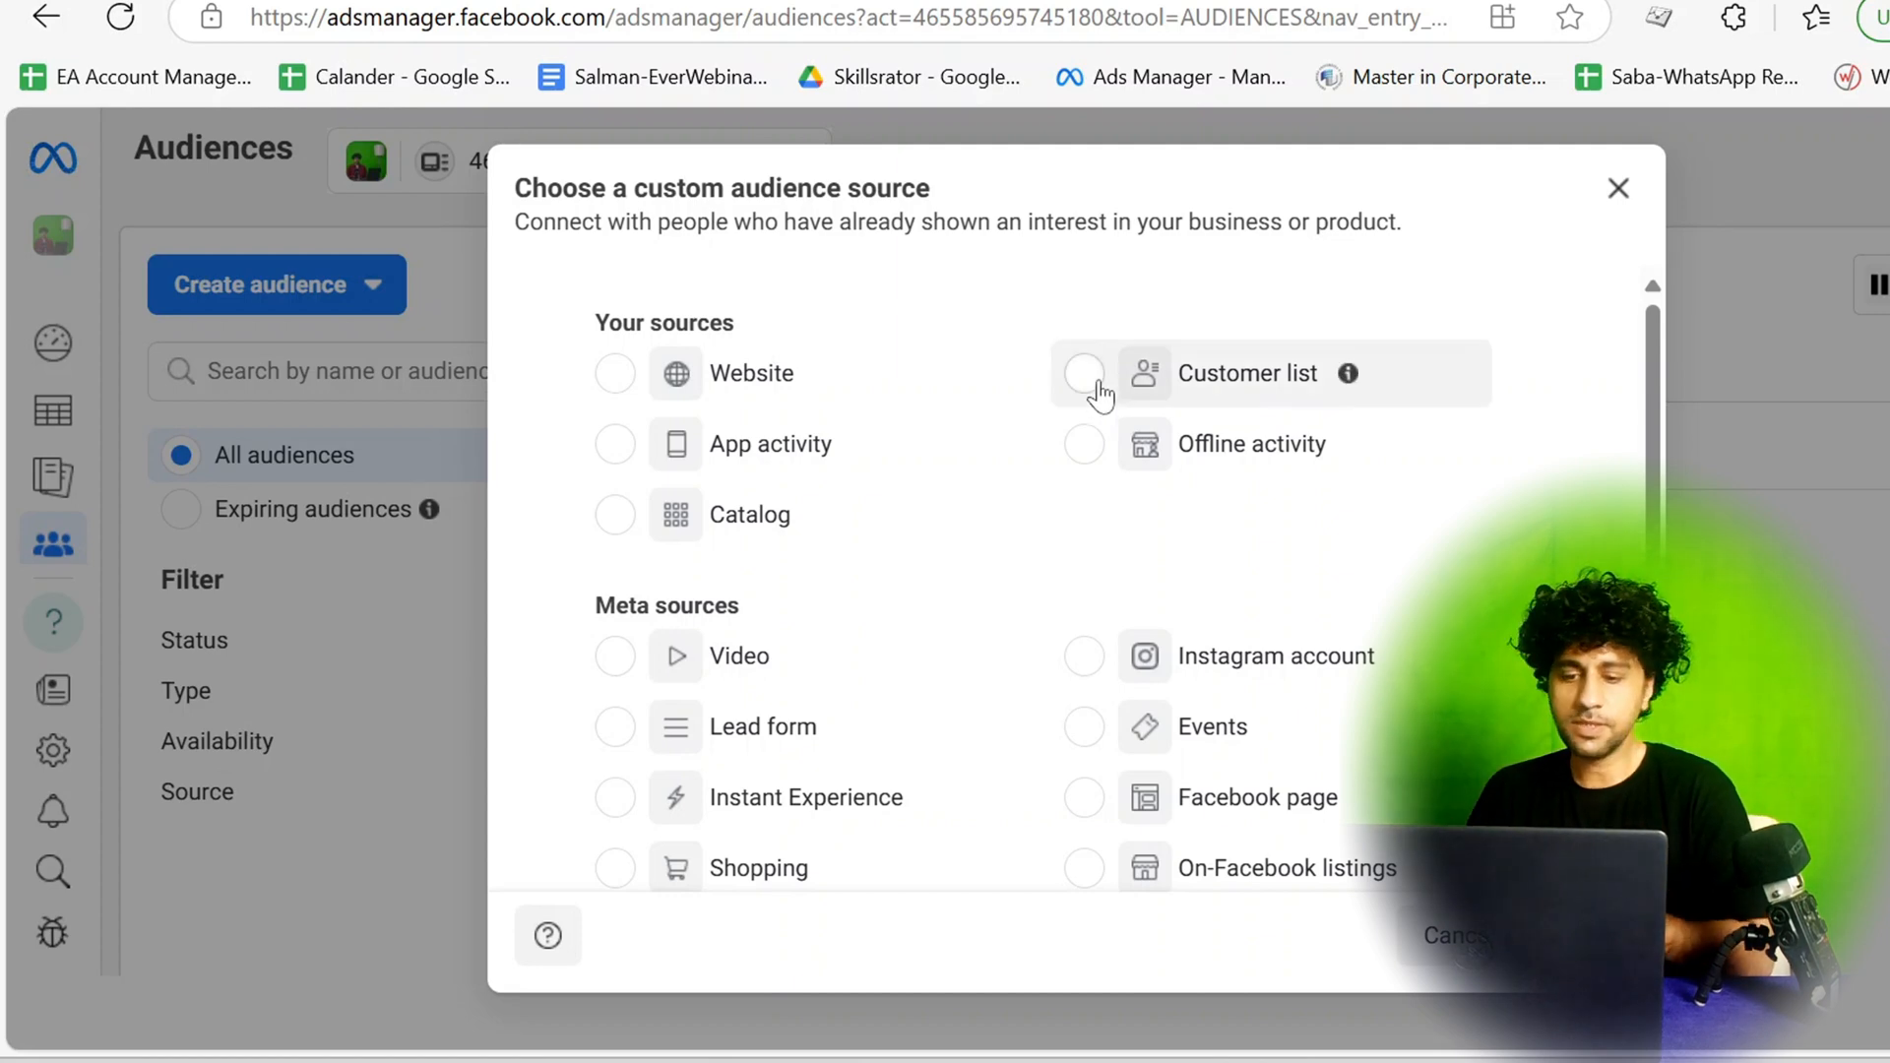
pyautogui.scroll(-1, 1100, 394)
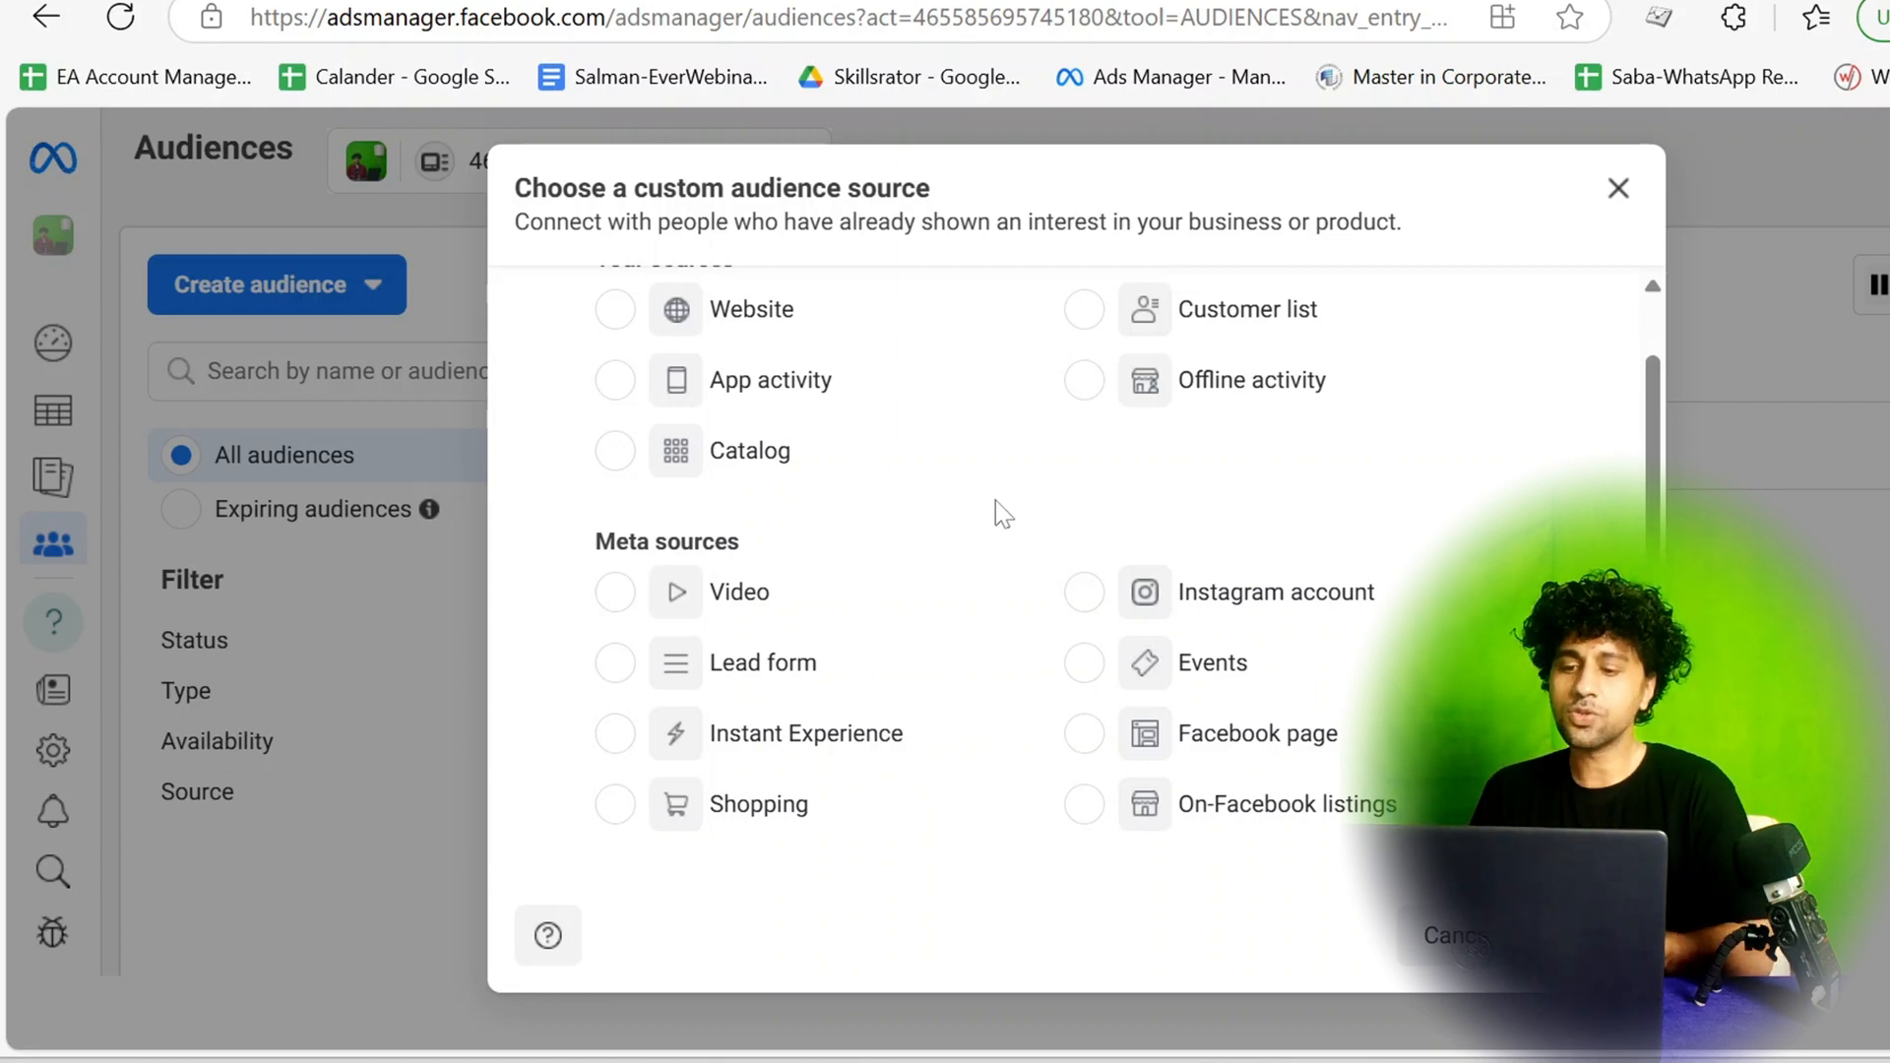
pyautogui.moveTo(795, 602)
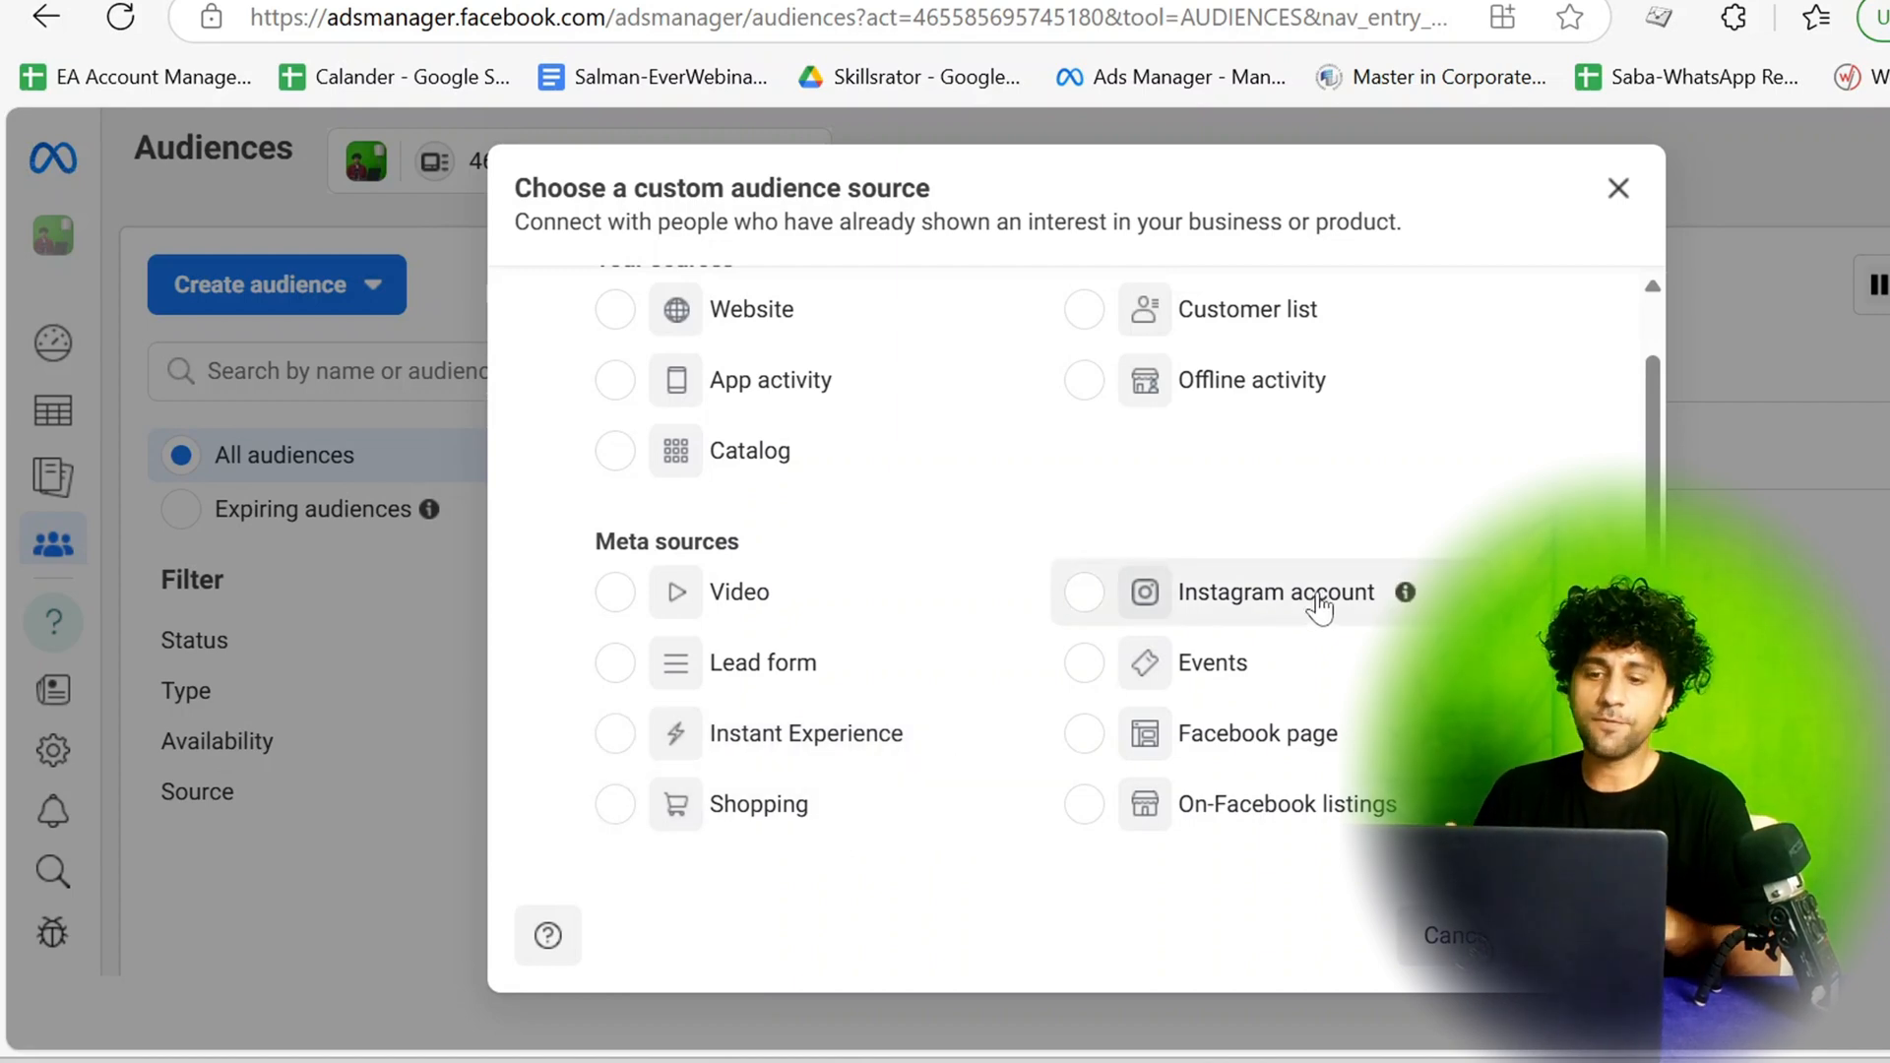
pyautogui.moveTo(1316, 597); pyautogui.dragTo(1397, 592)
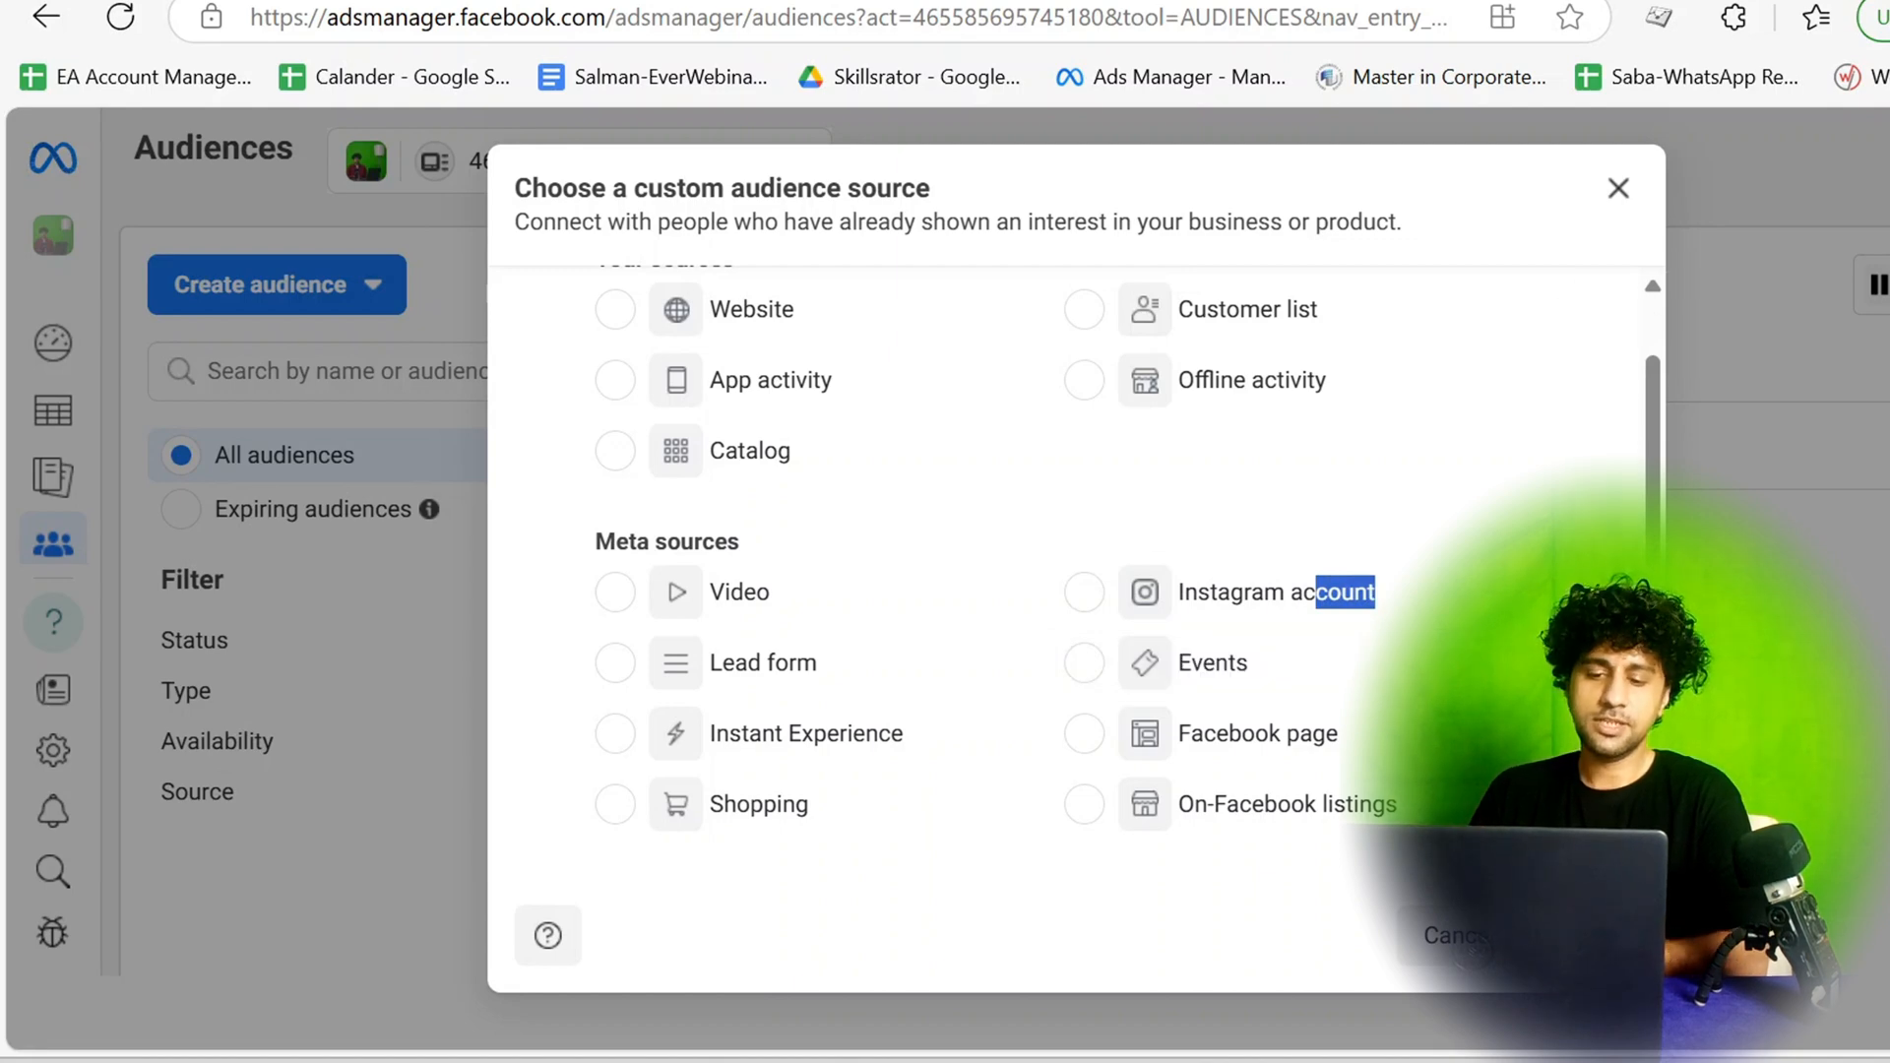
pyautogui.click(1407, 664)
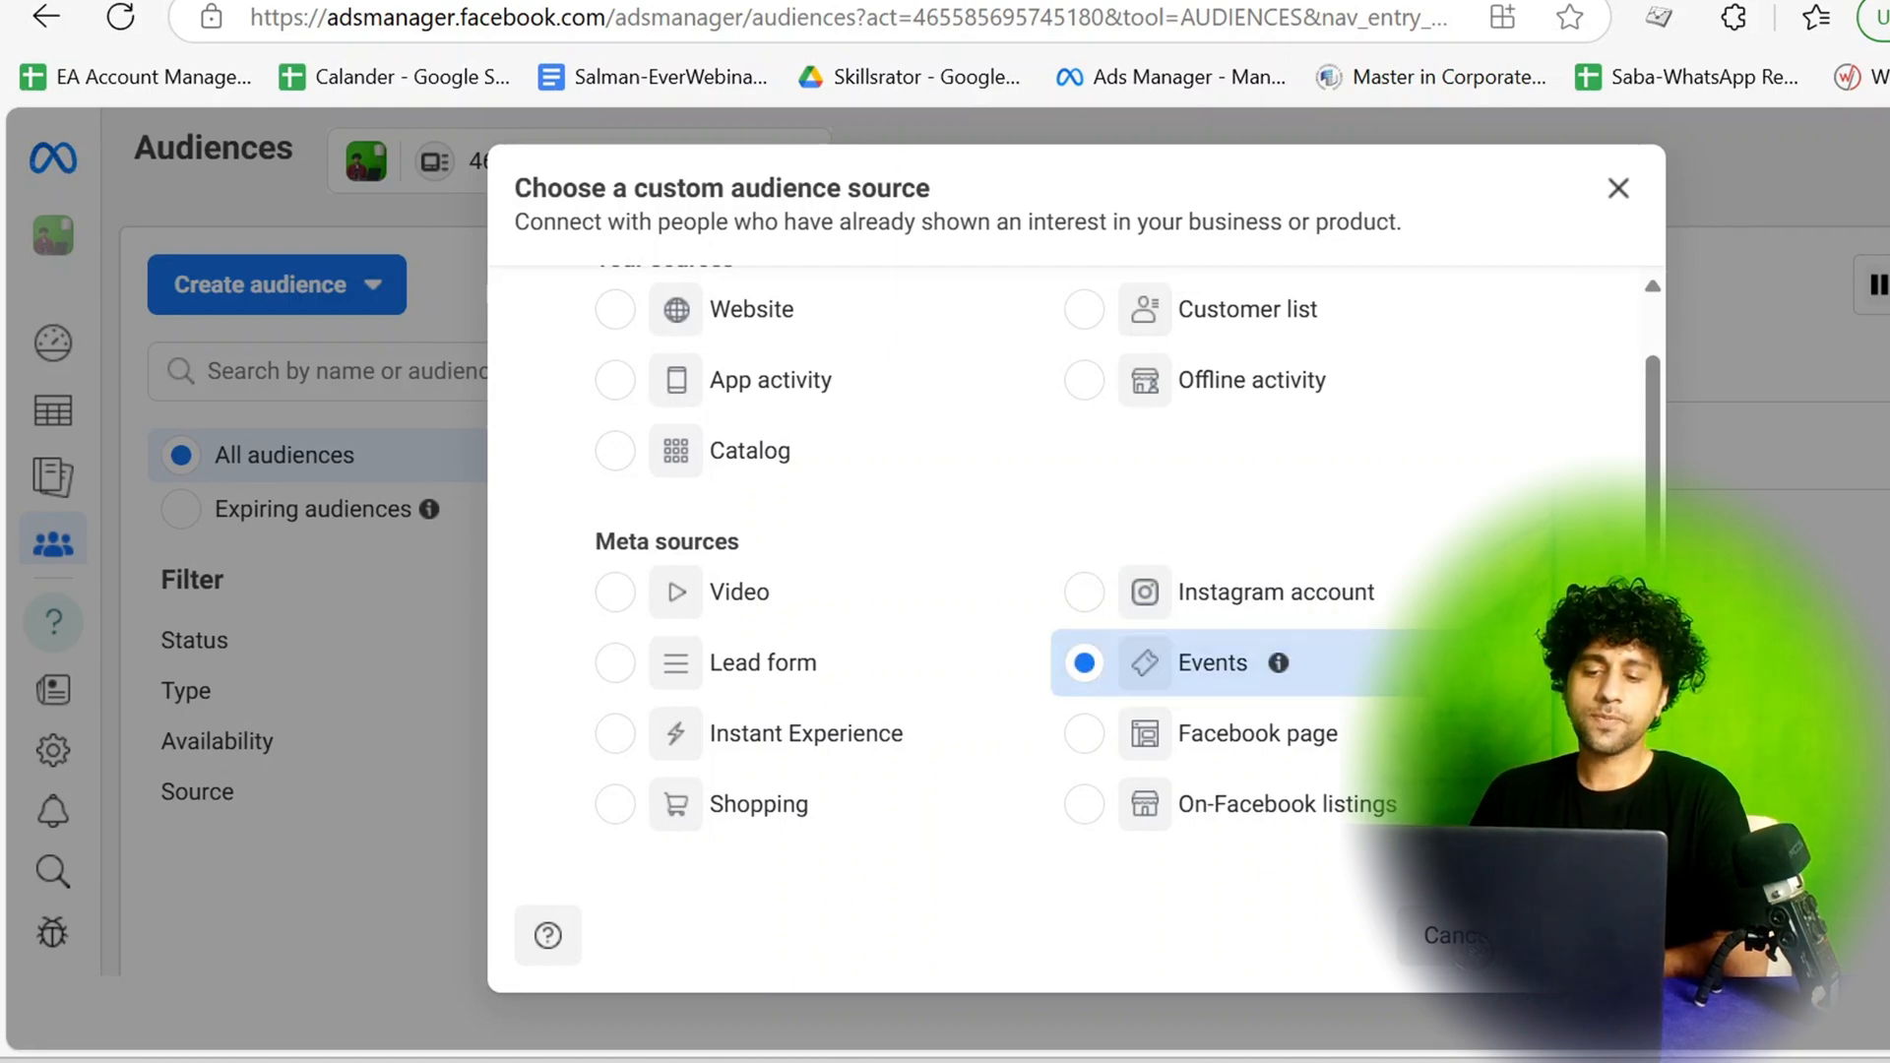
pyautogui.click(1089, 665)
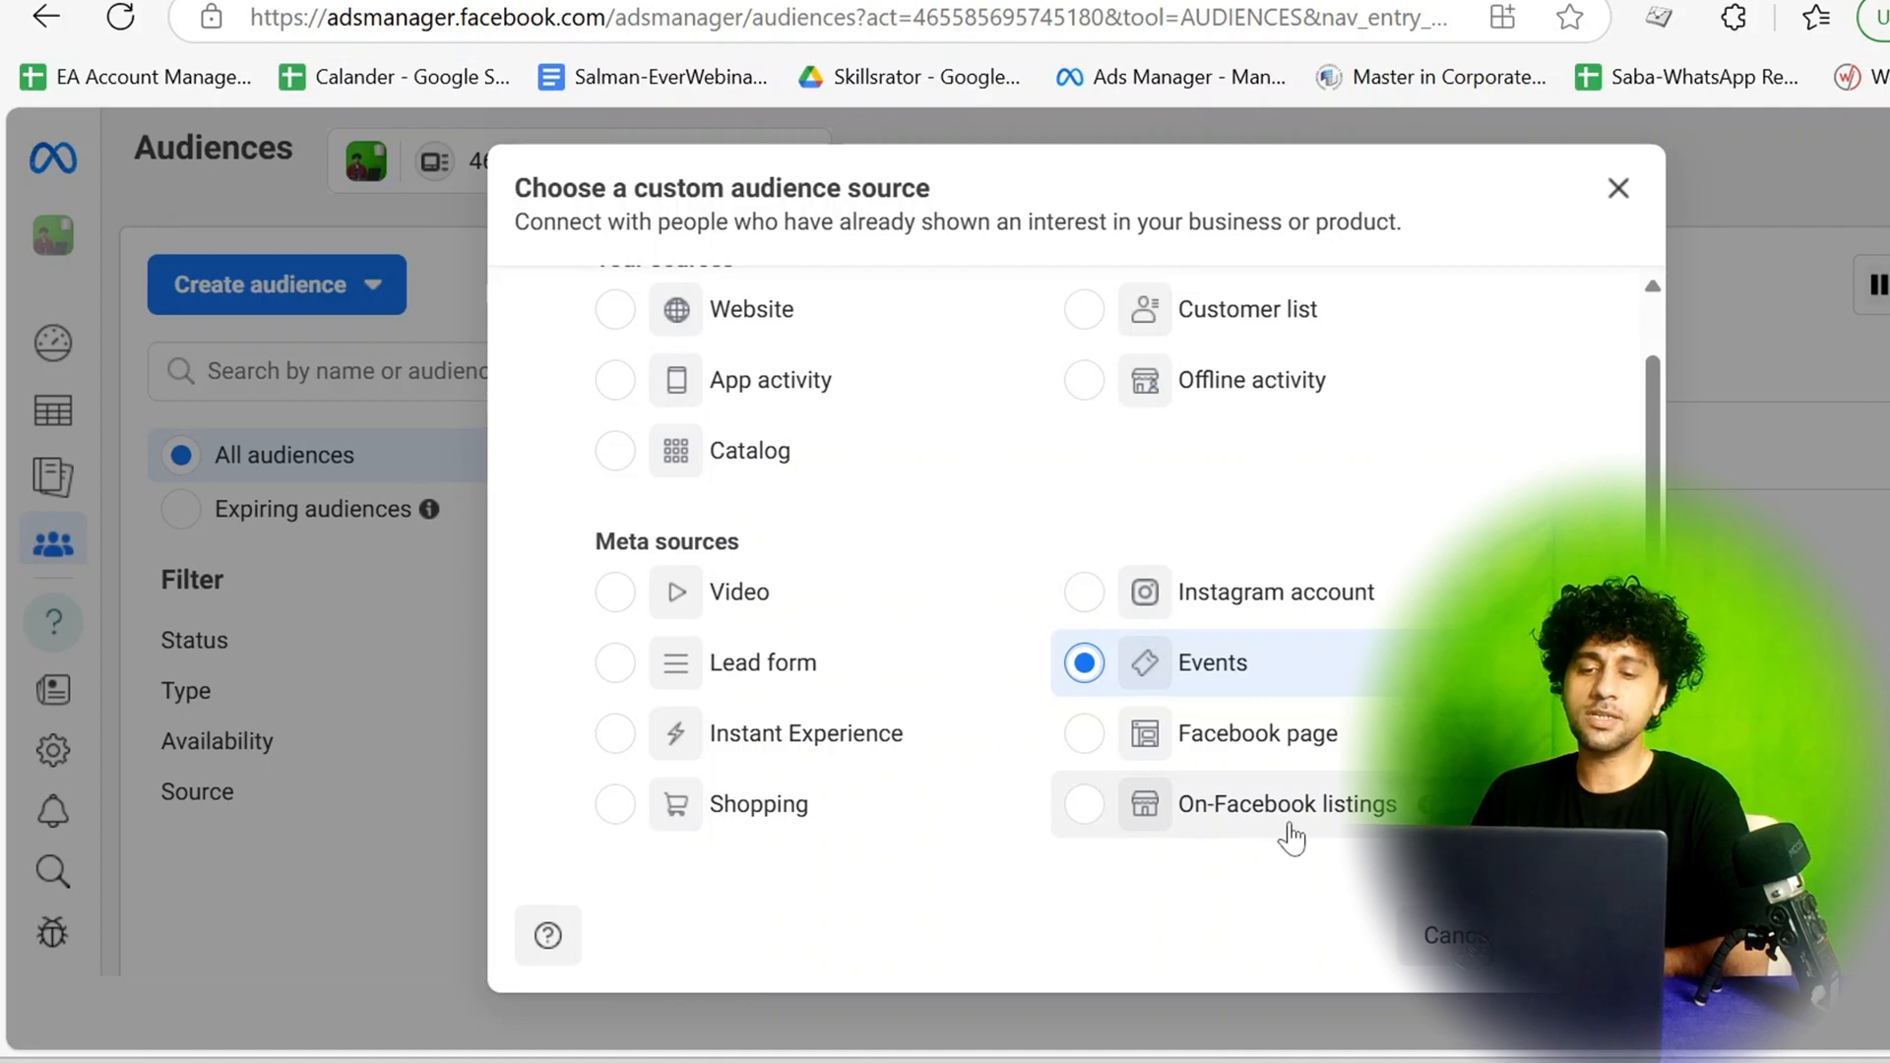
pyautogui.scroll(1, 1322, 537)
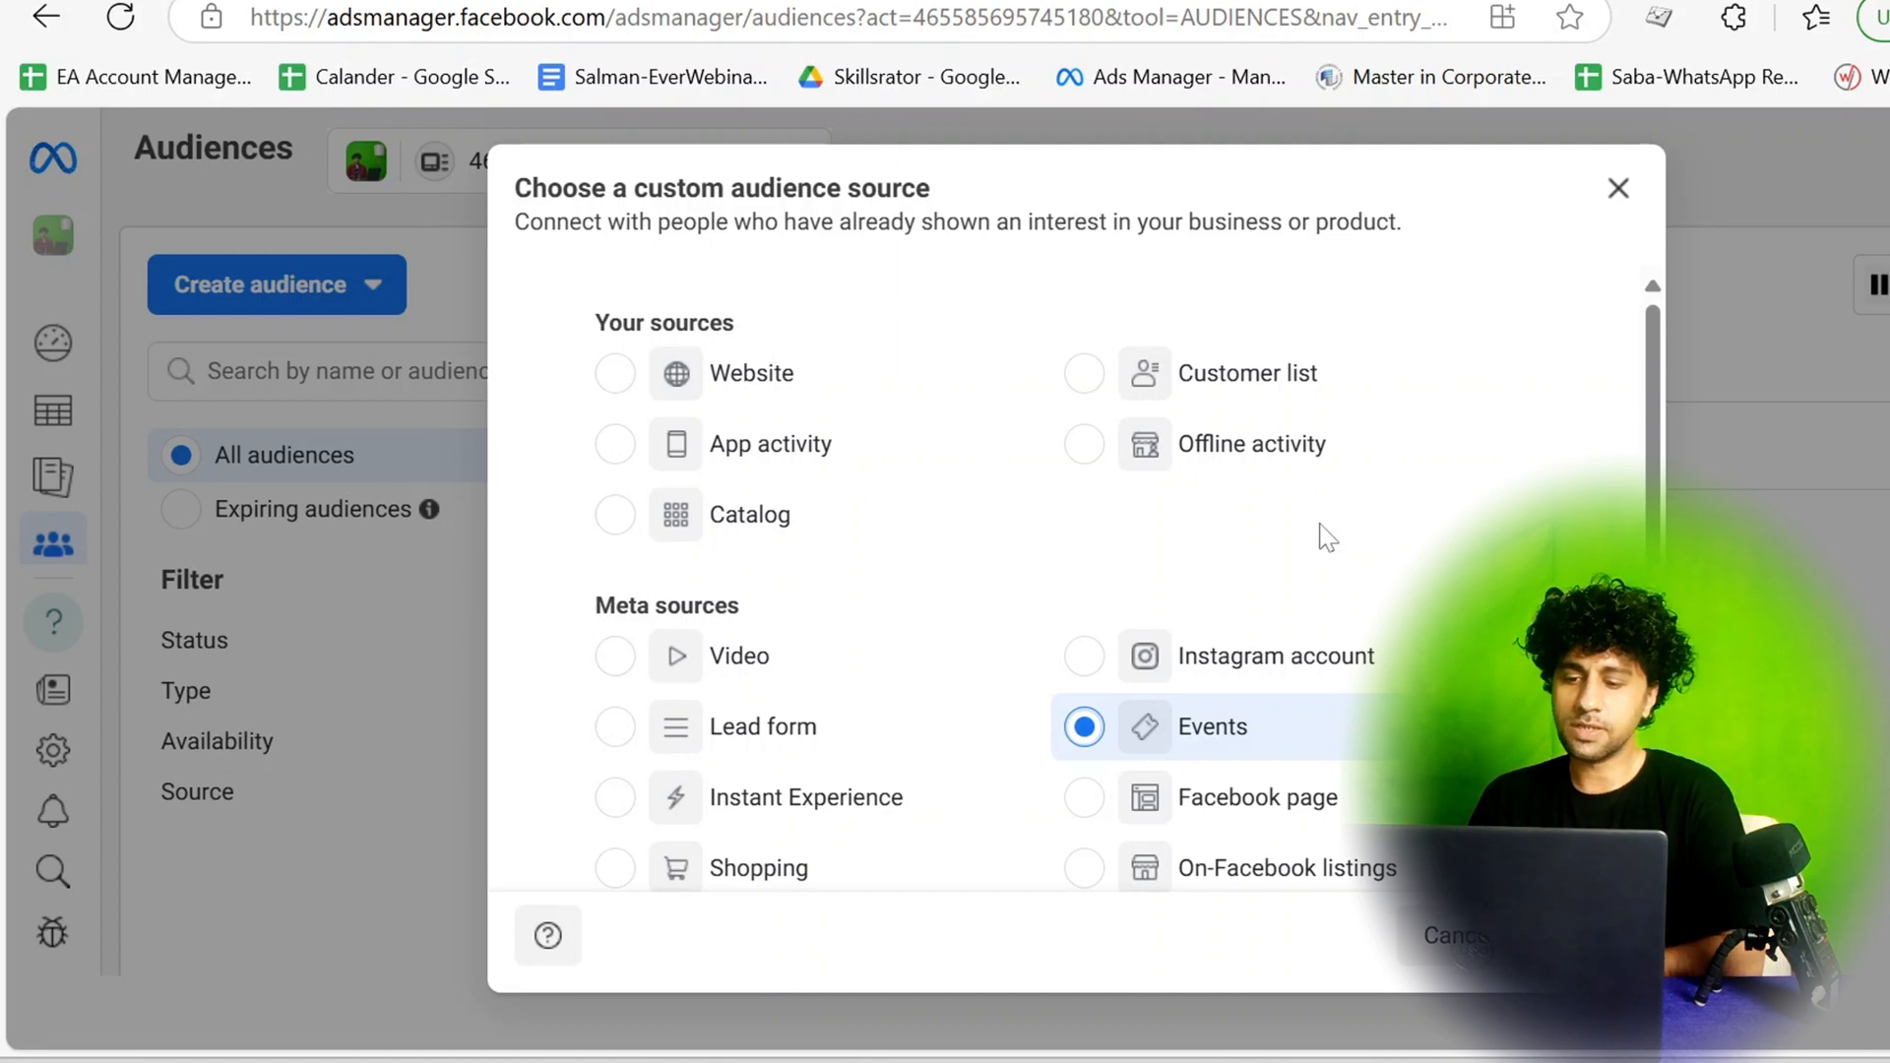
# Choose Facebook page as the custom audience source and proceed to its setup.
pyautogui.scroll(-1, 1055, 594)
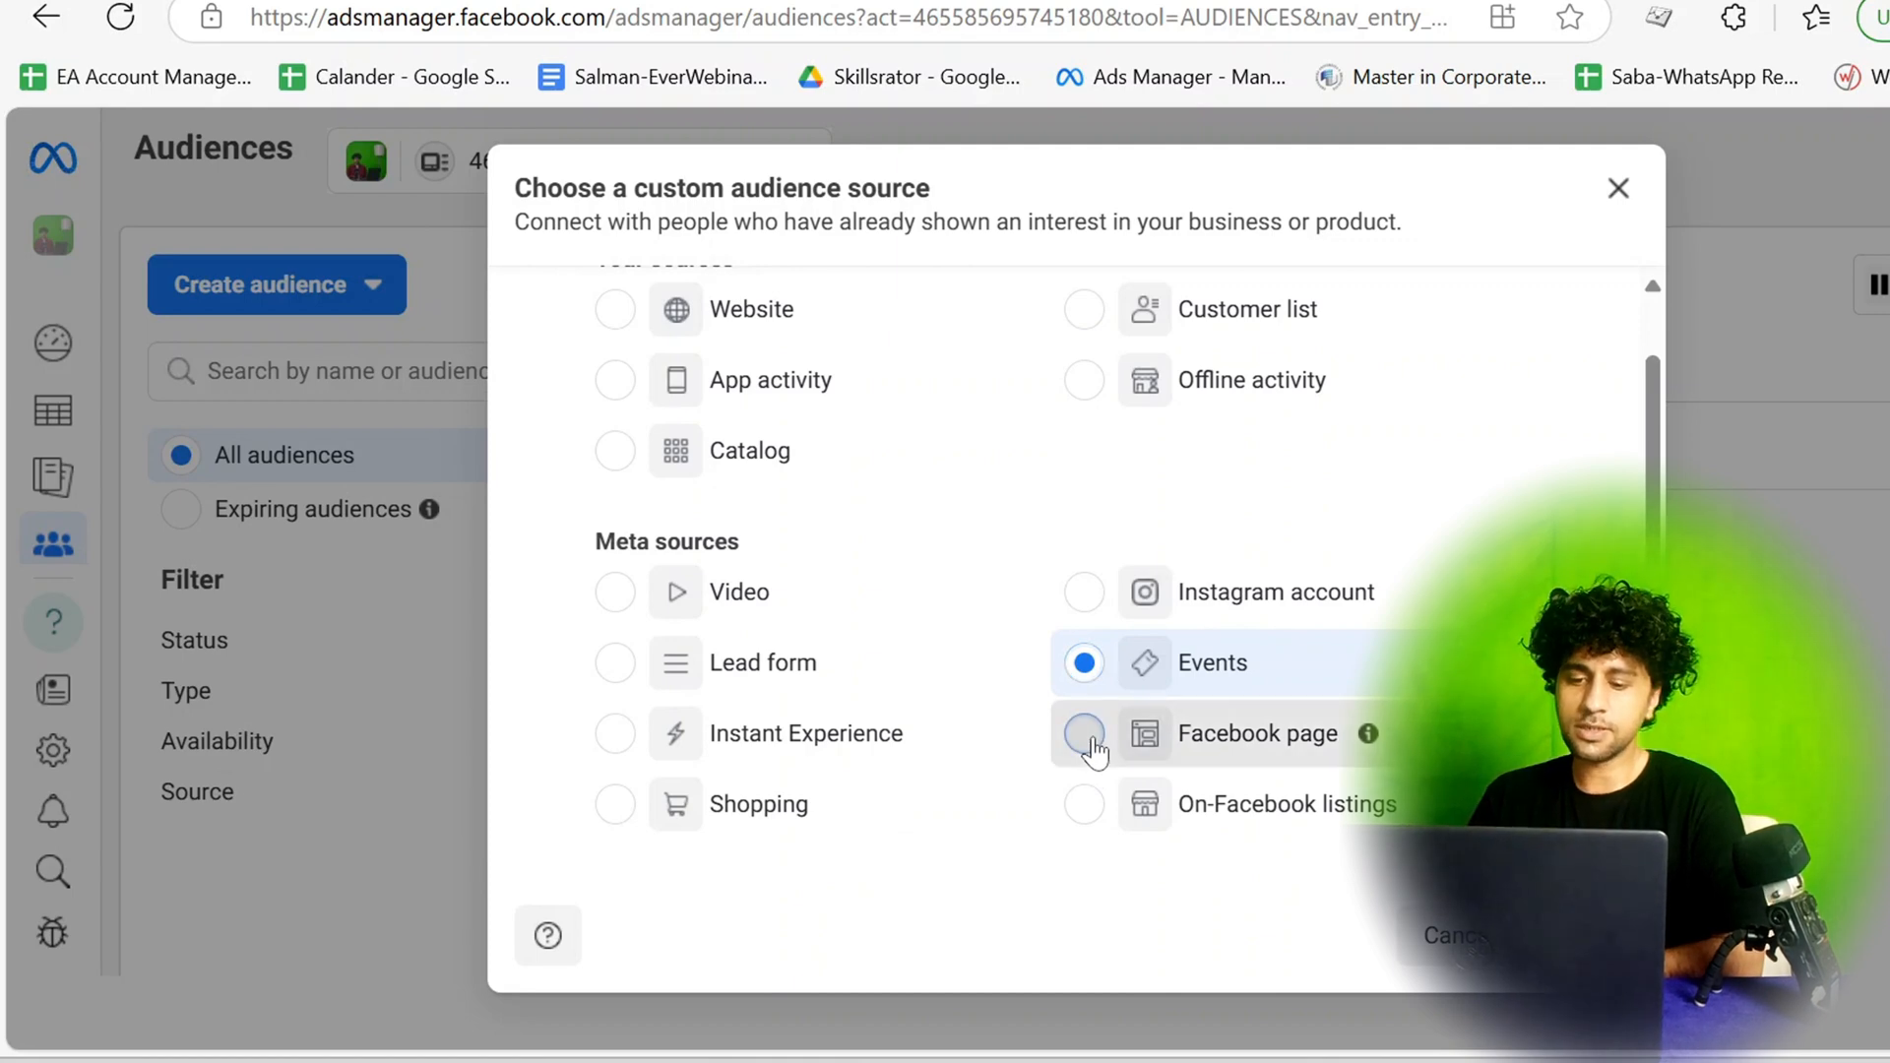
pyautogui.click(1090, 738)
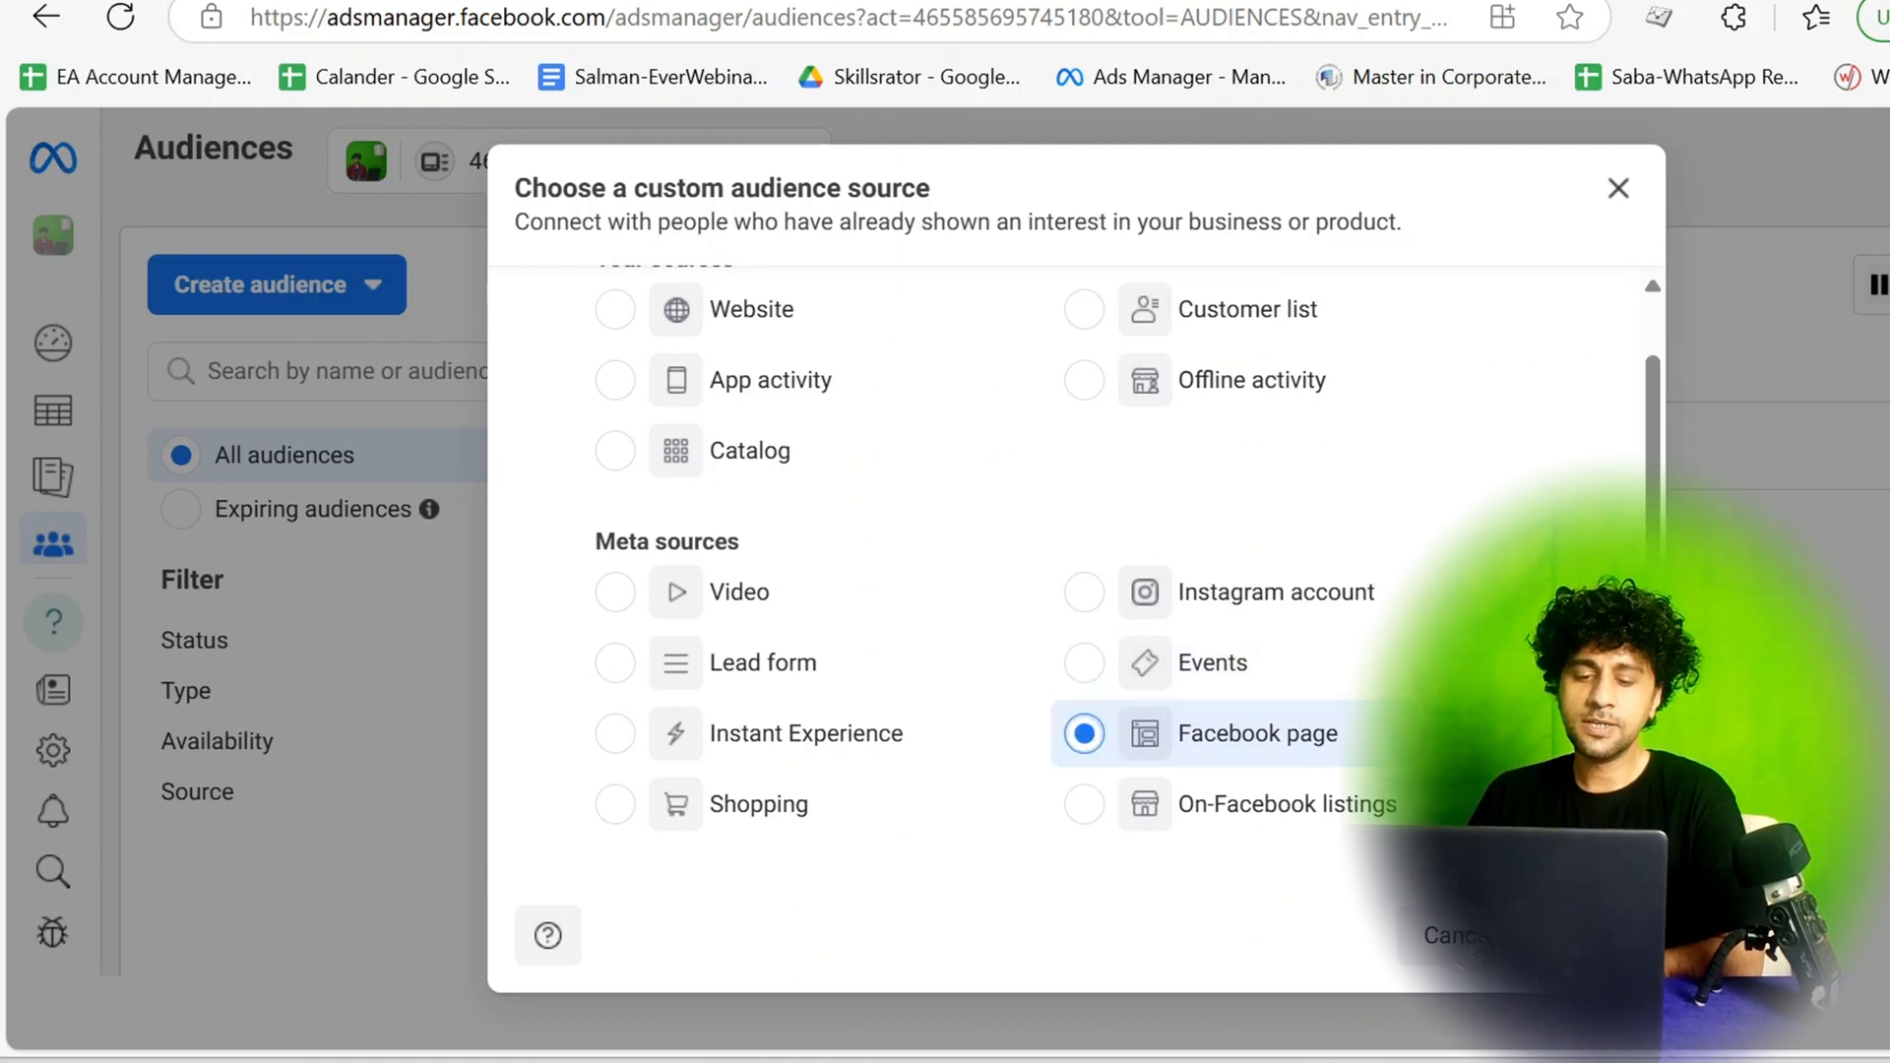
pyautogui.click(1585, 935)
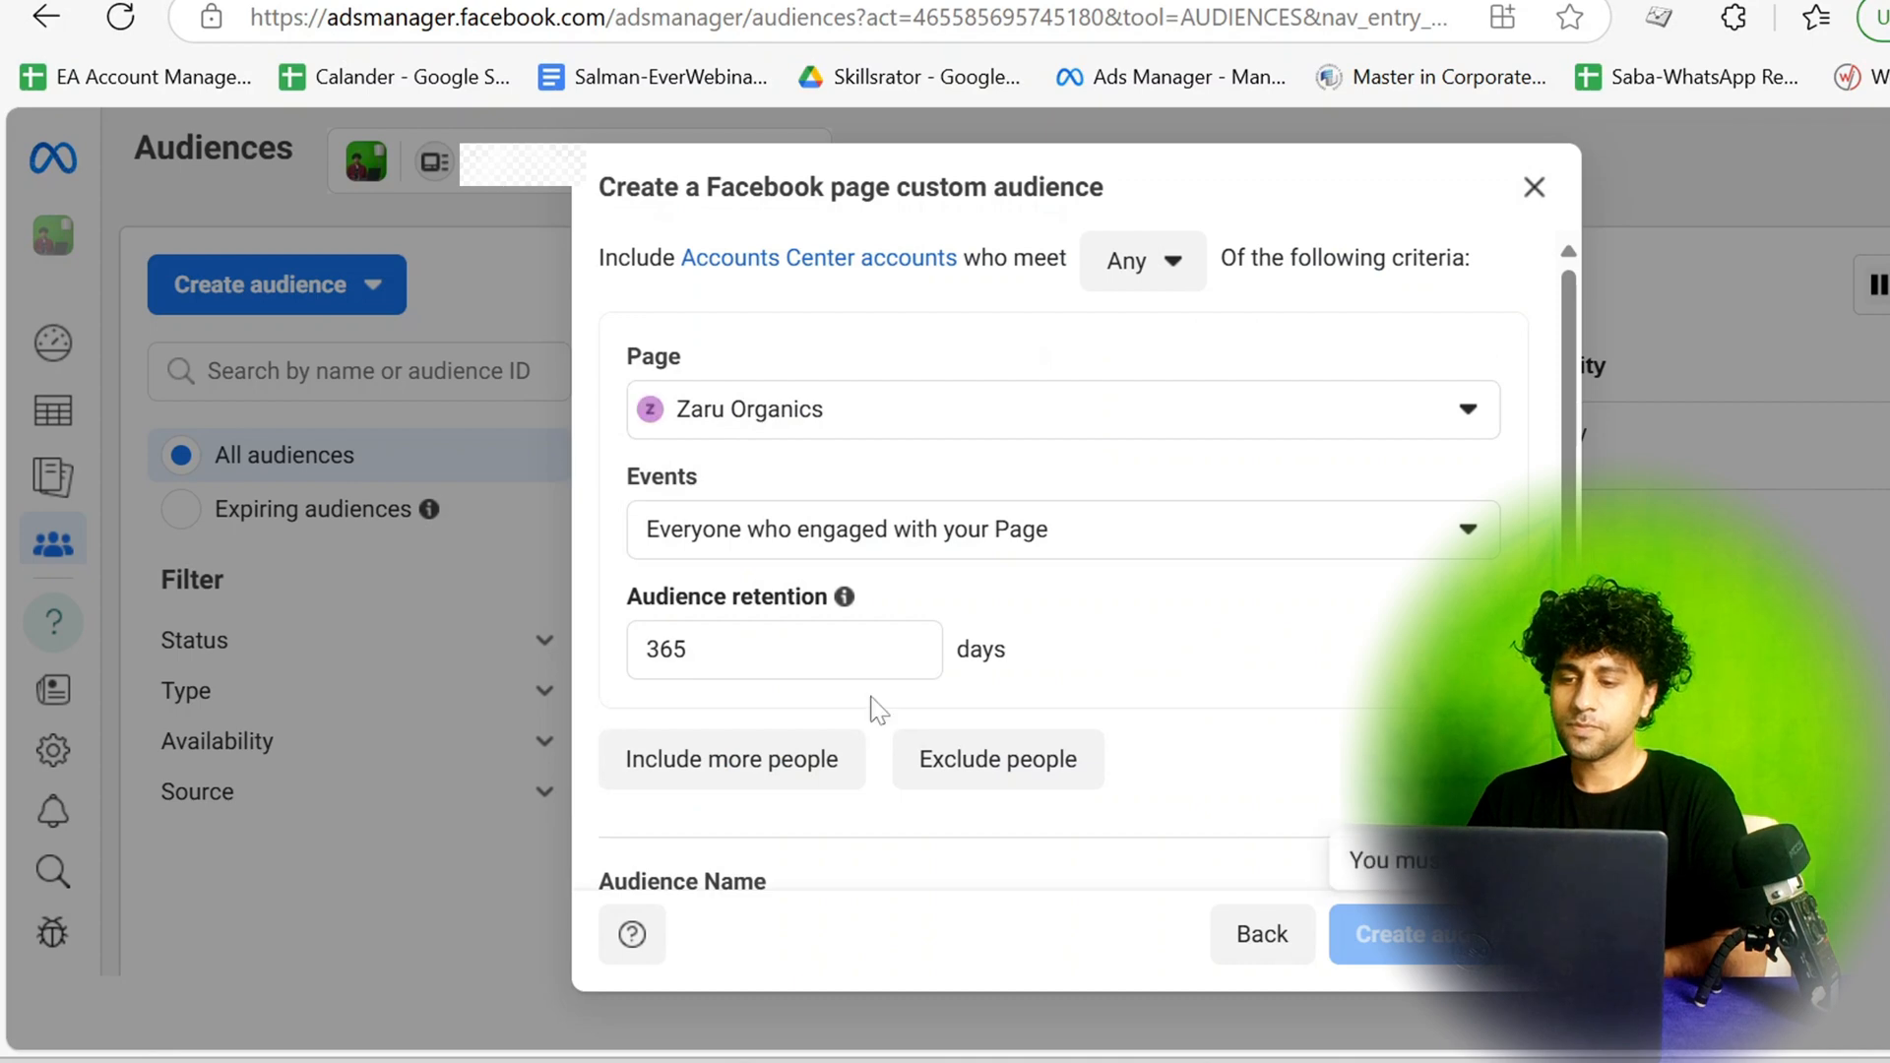
# Set the audience's source Page to Digital Media Agency from the DMA Manger Account.
pyautogui.click(978, 411)
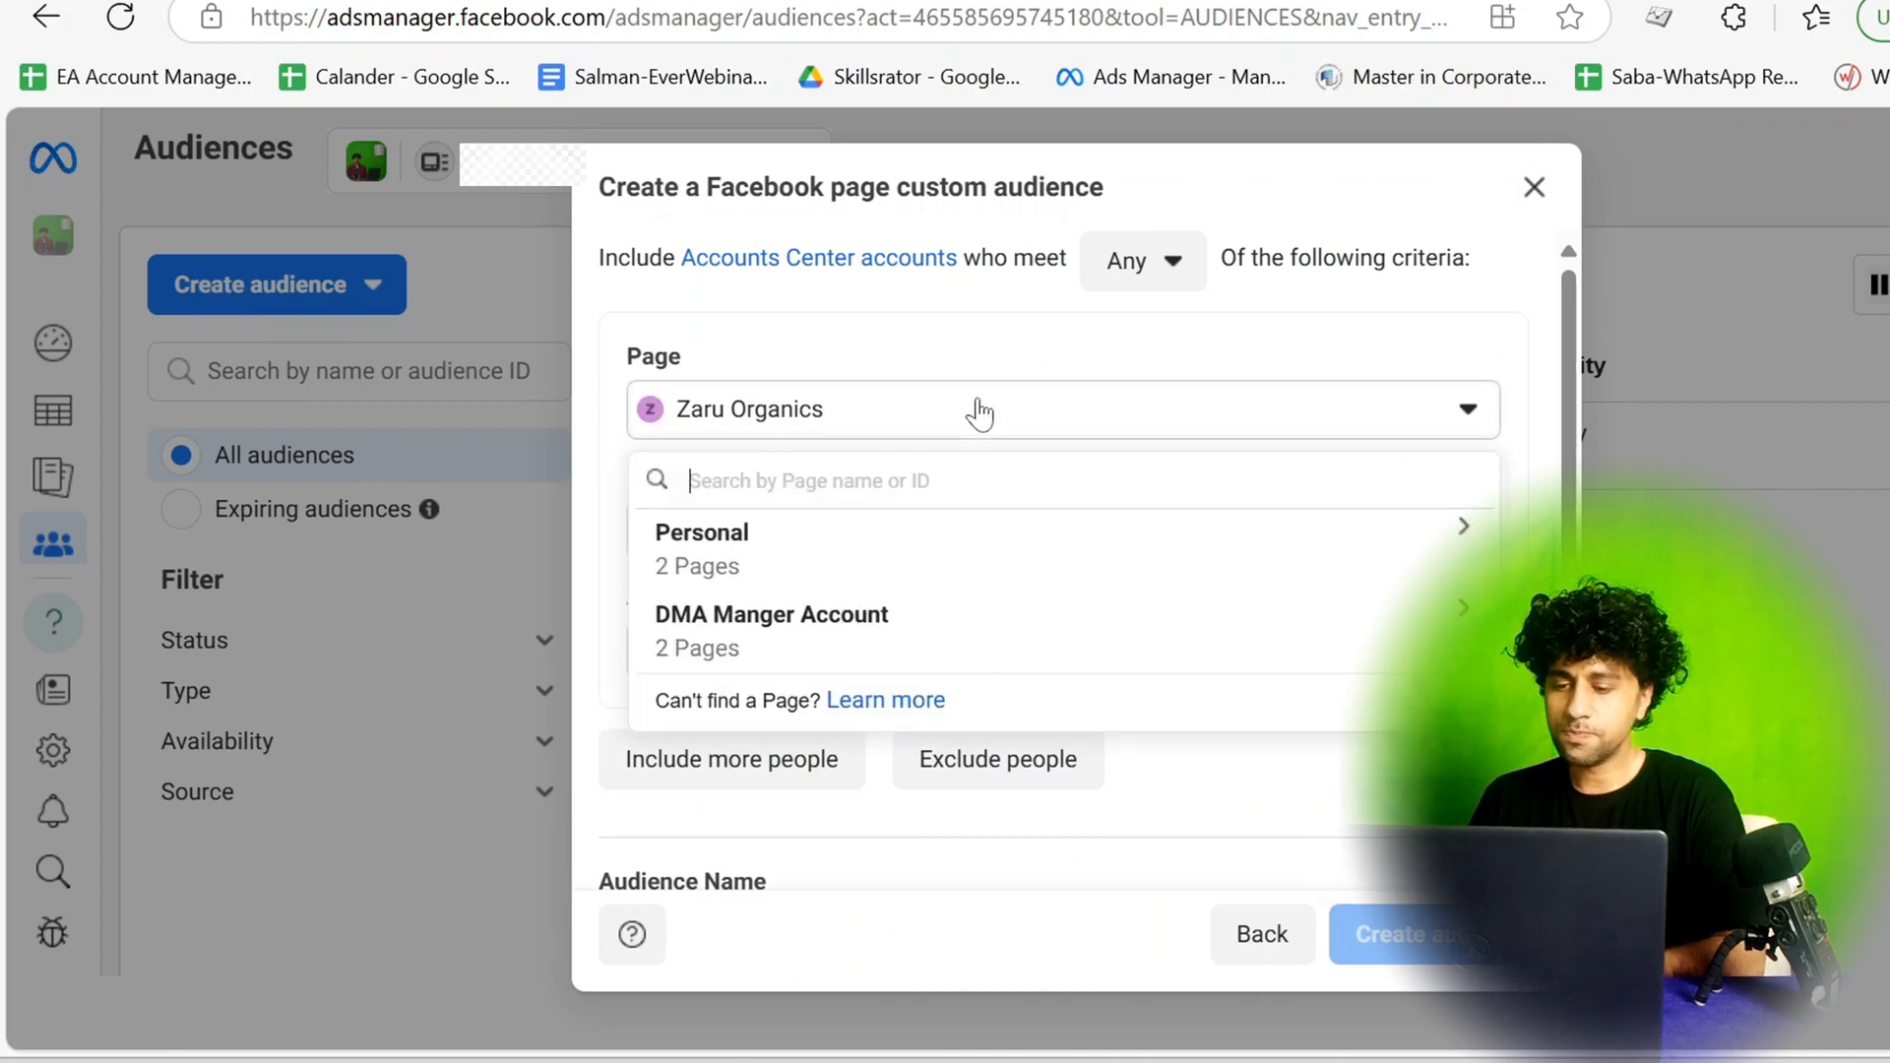
pyautogui.click(721, 647)
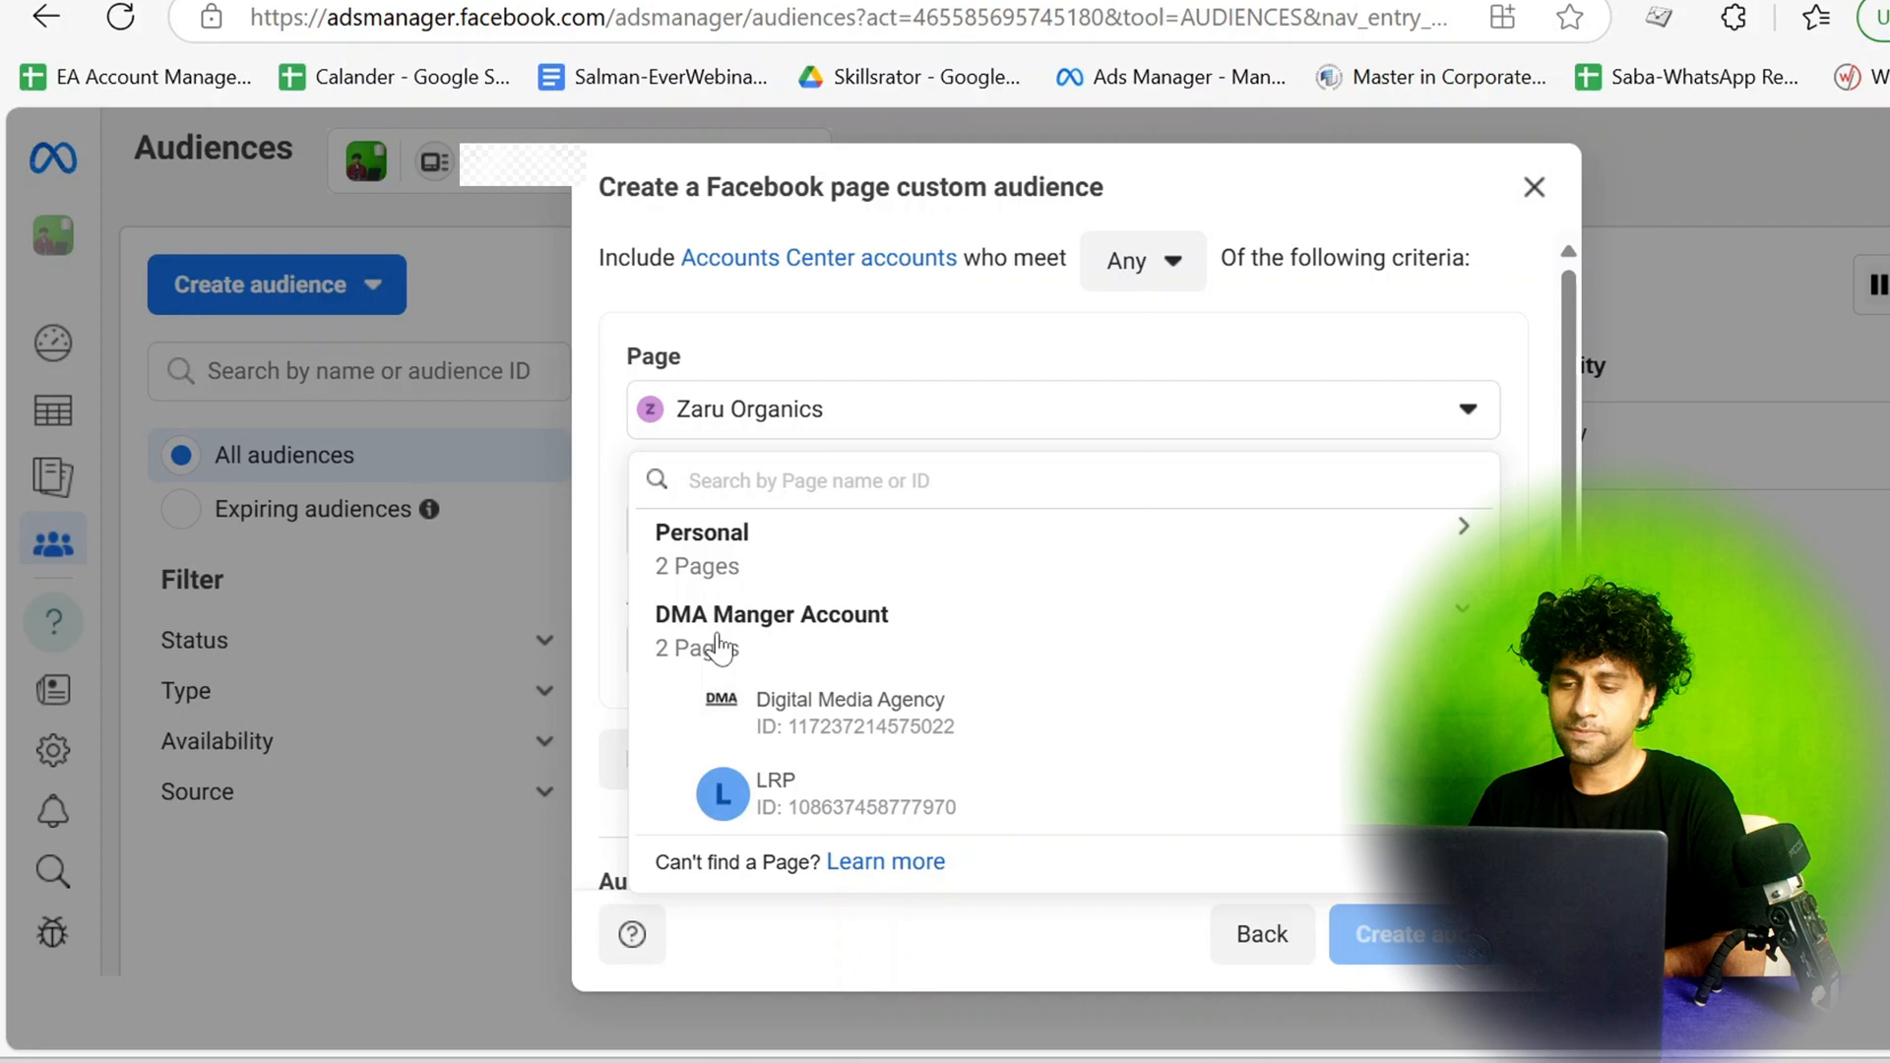
pyautogui.click(800, 733)
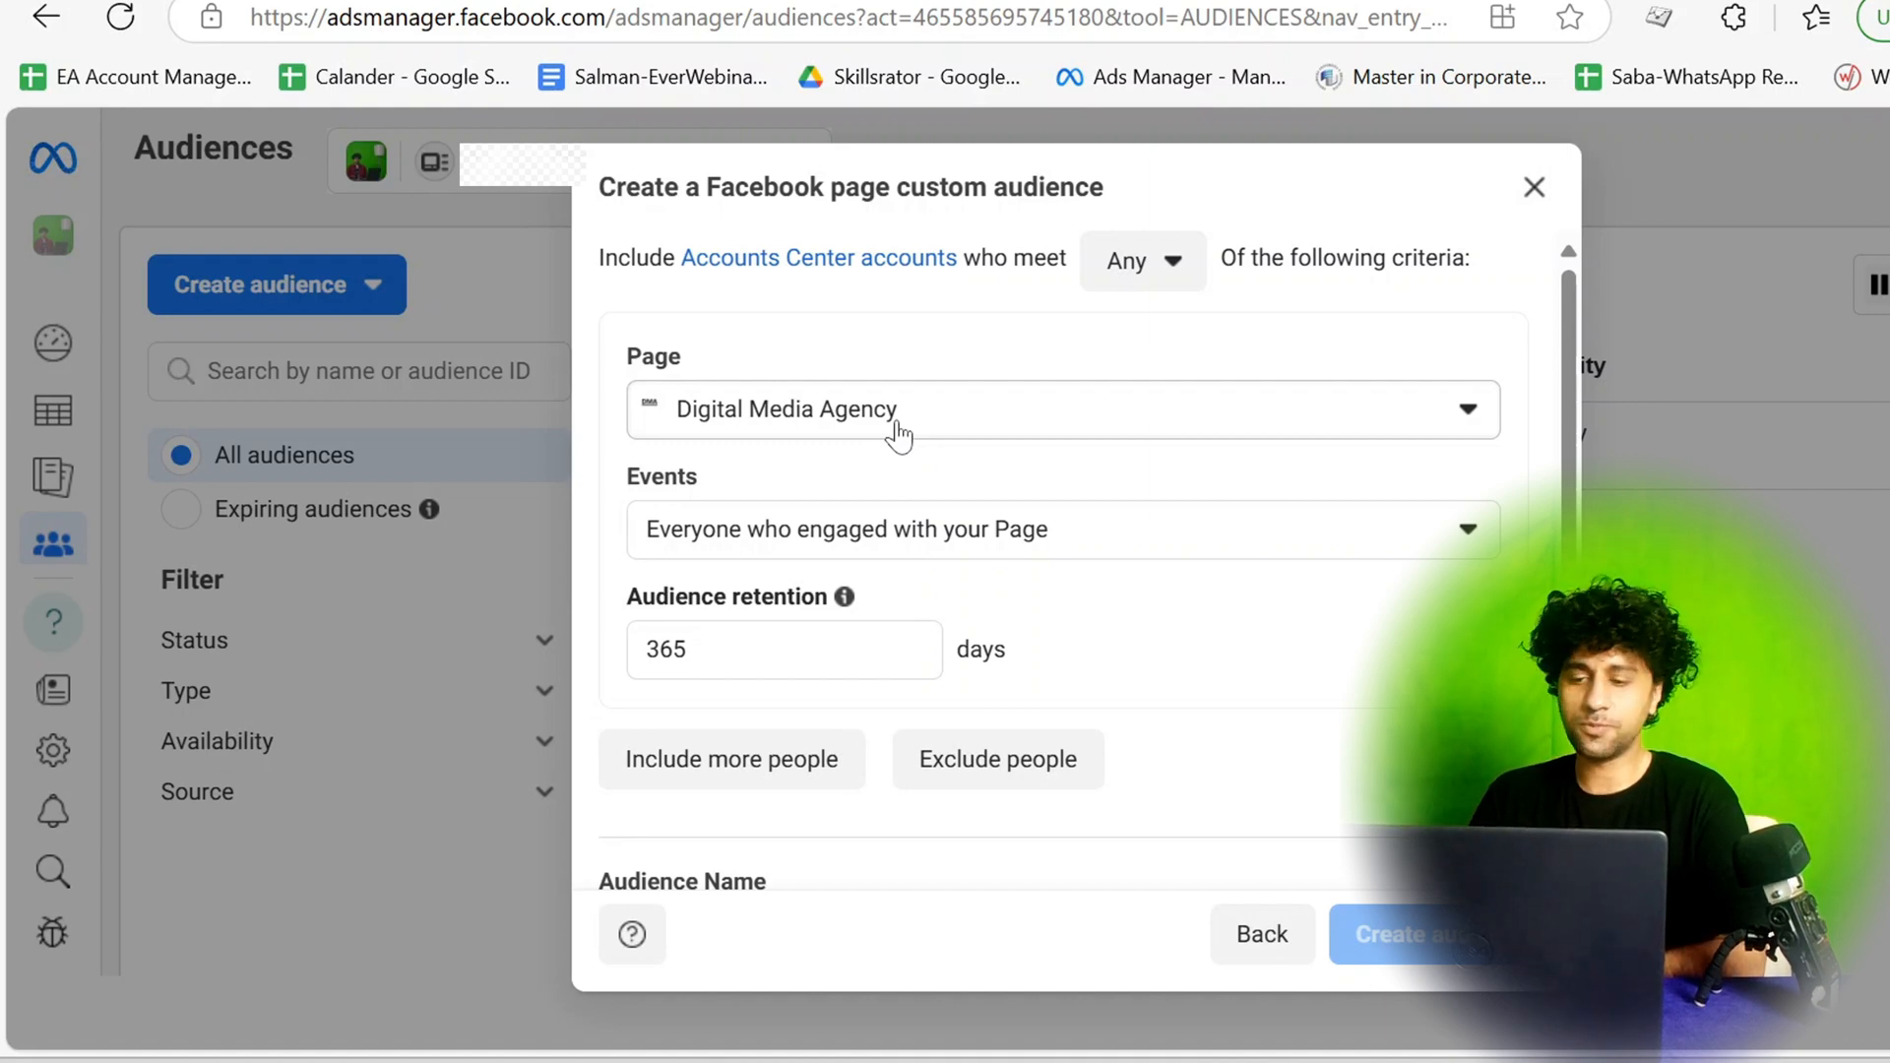
# Set the audience's event criterion to Anyone who visited your Page.
pyautogui.scroll(-2, 823, 541)
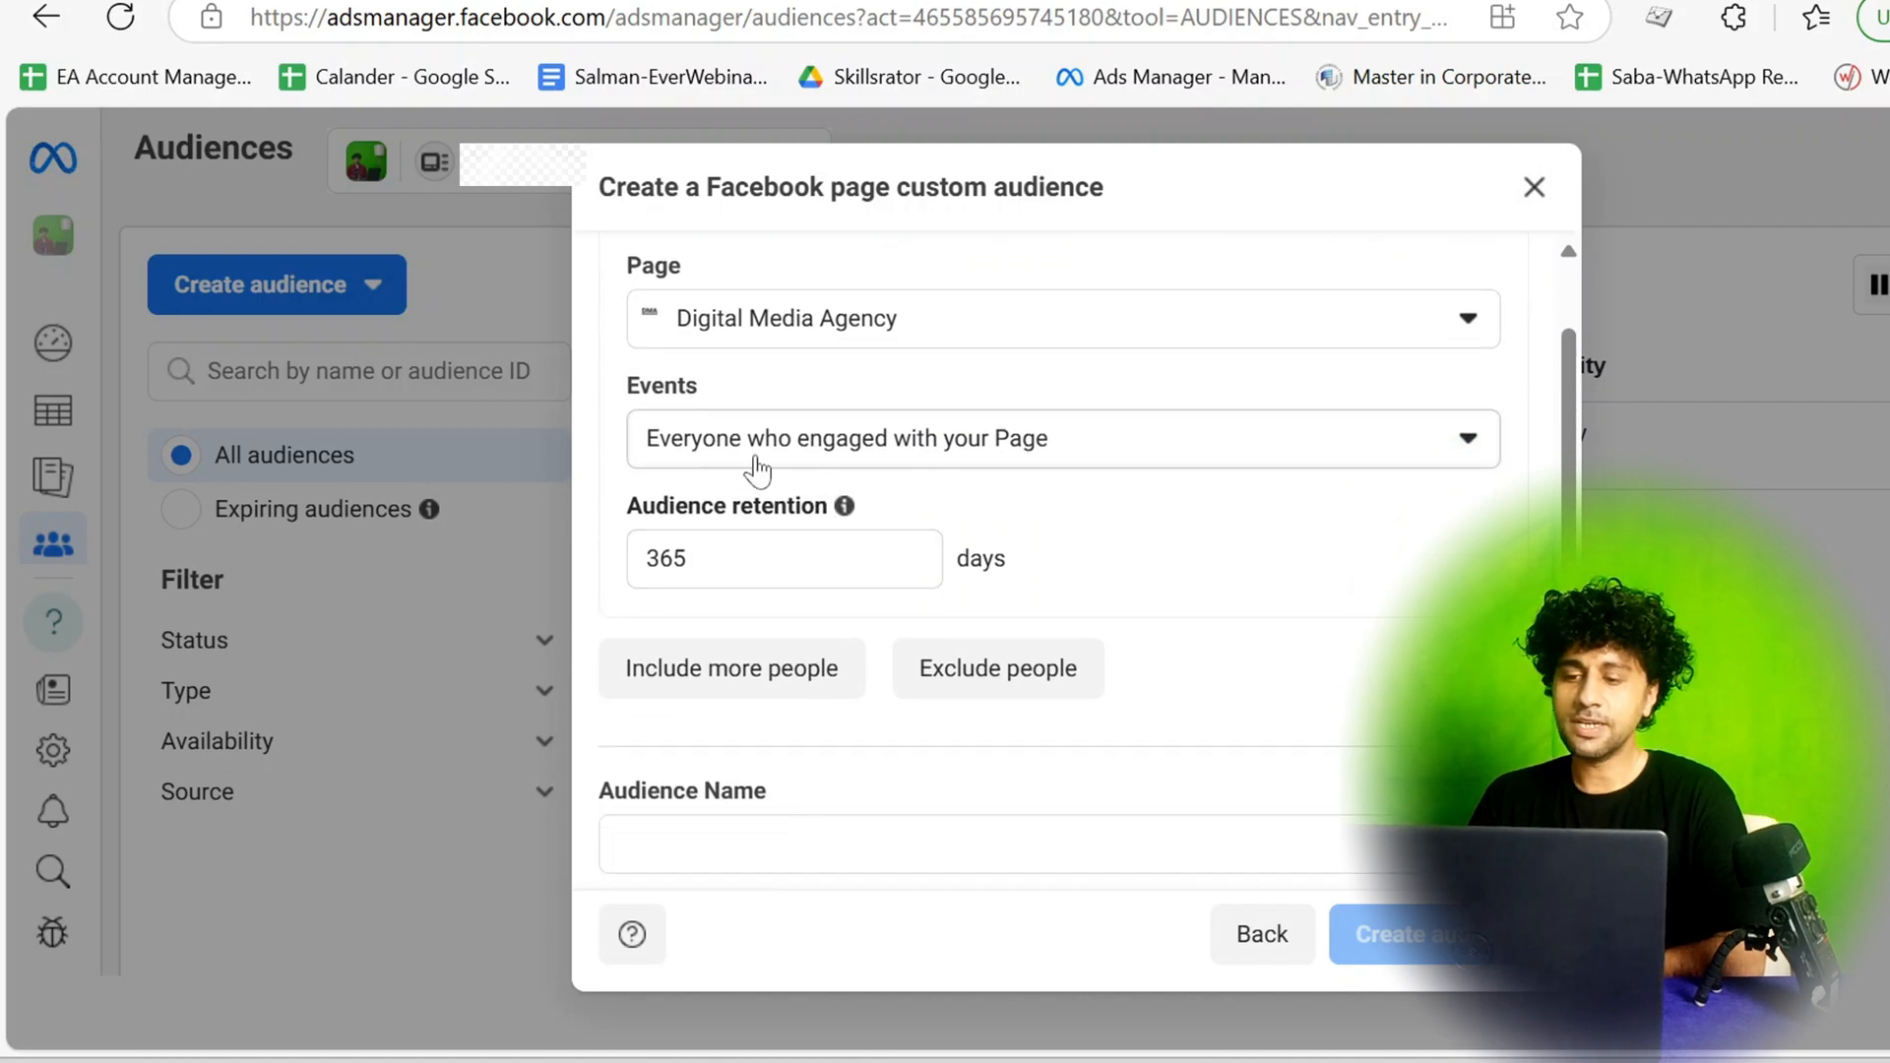
pyautogui.click(1312, 450)
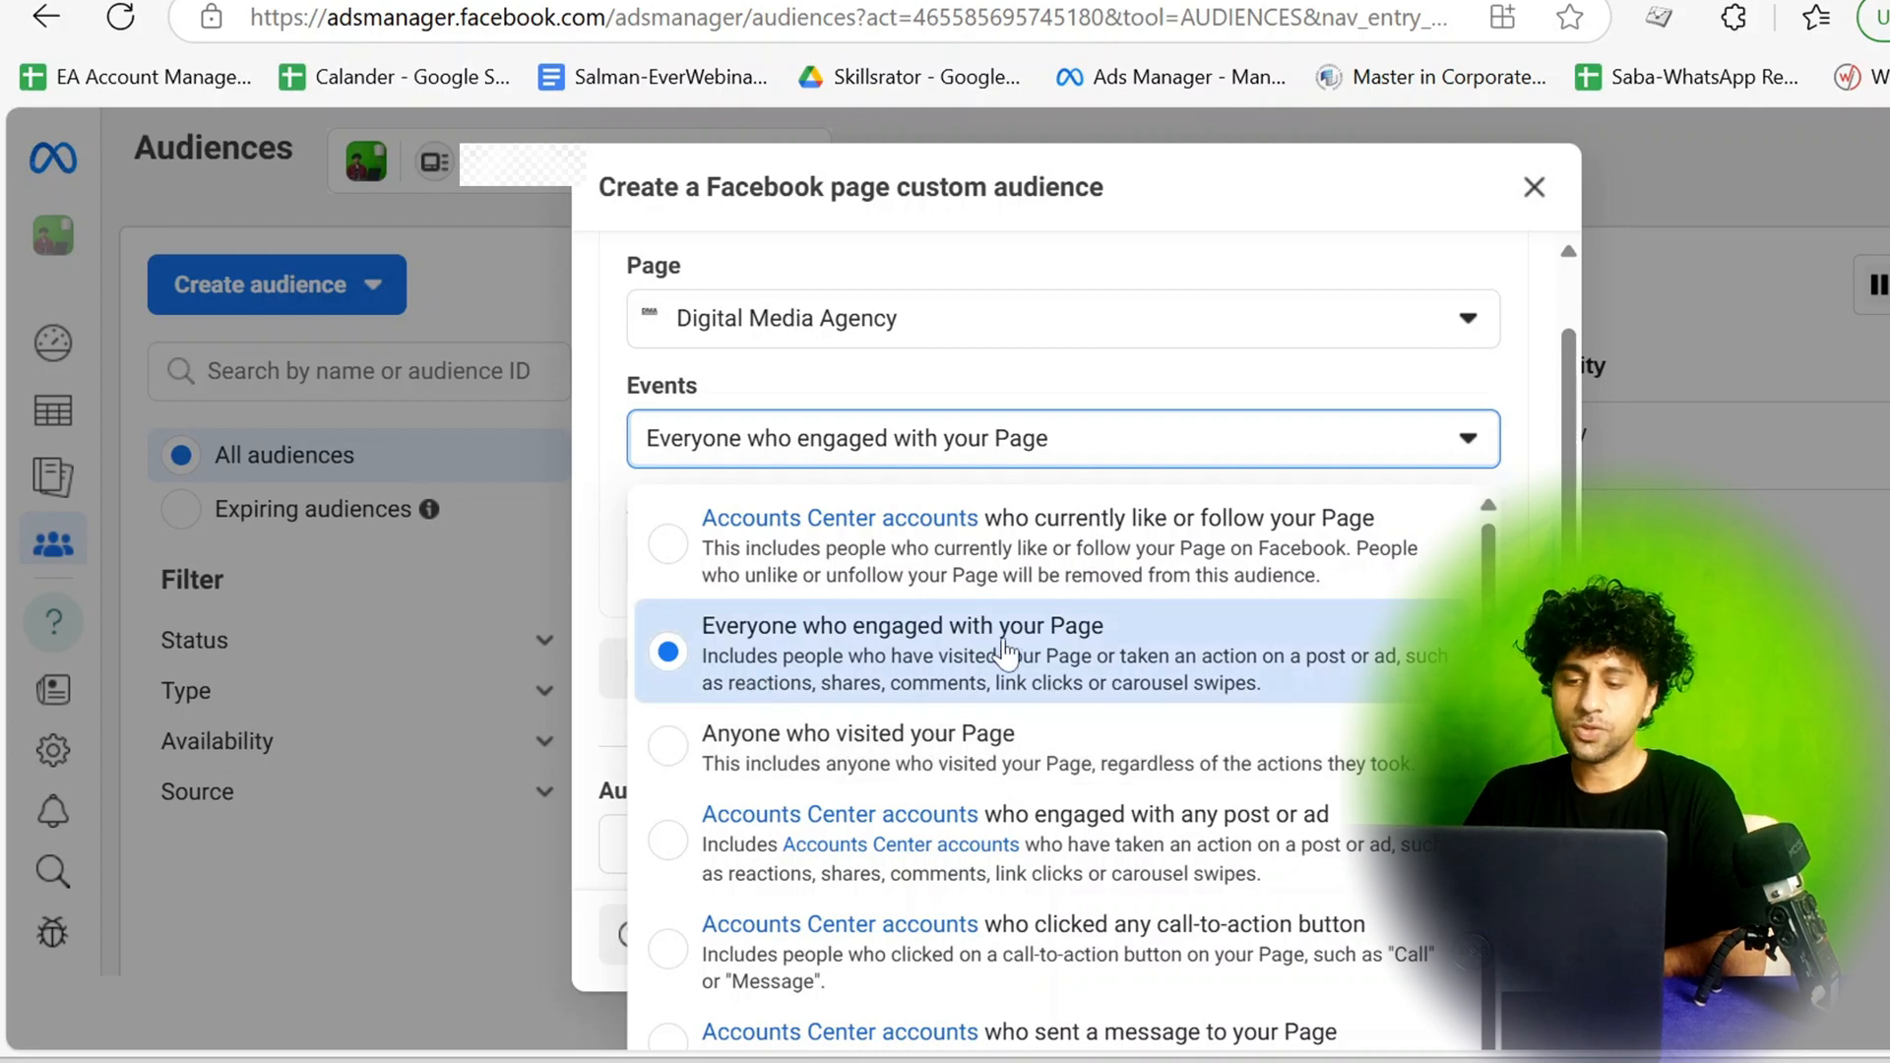
pyautogui.scroll(-1, 1034, 738)
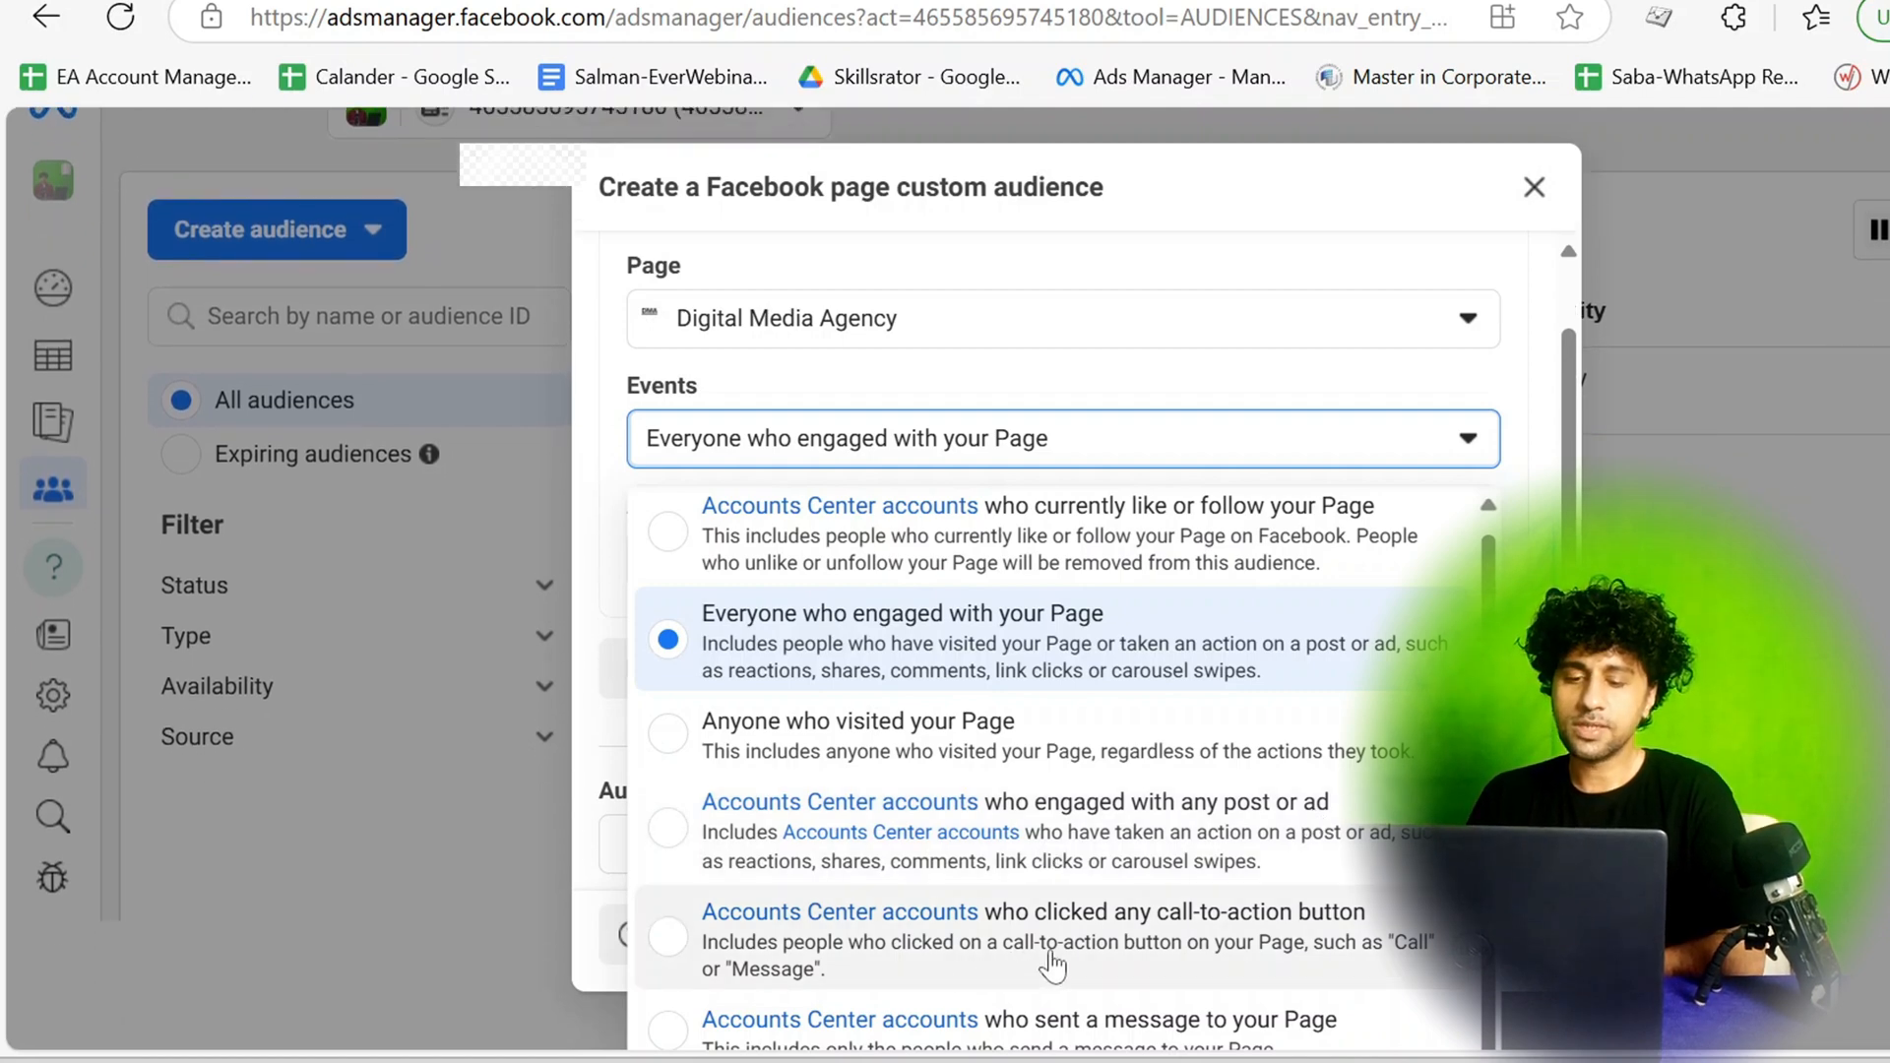
pyautogui.scroll(1, 1051, 965)
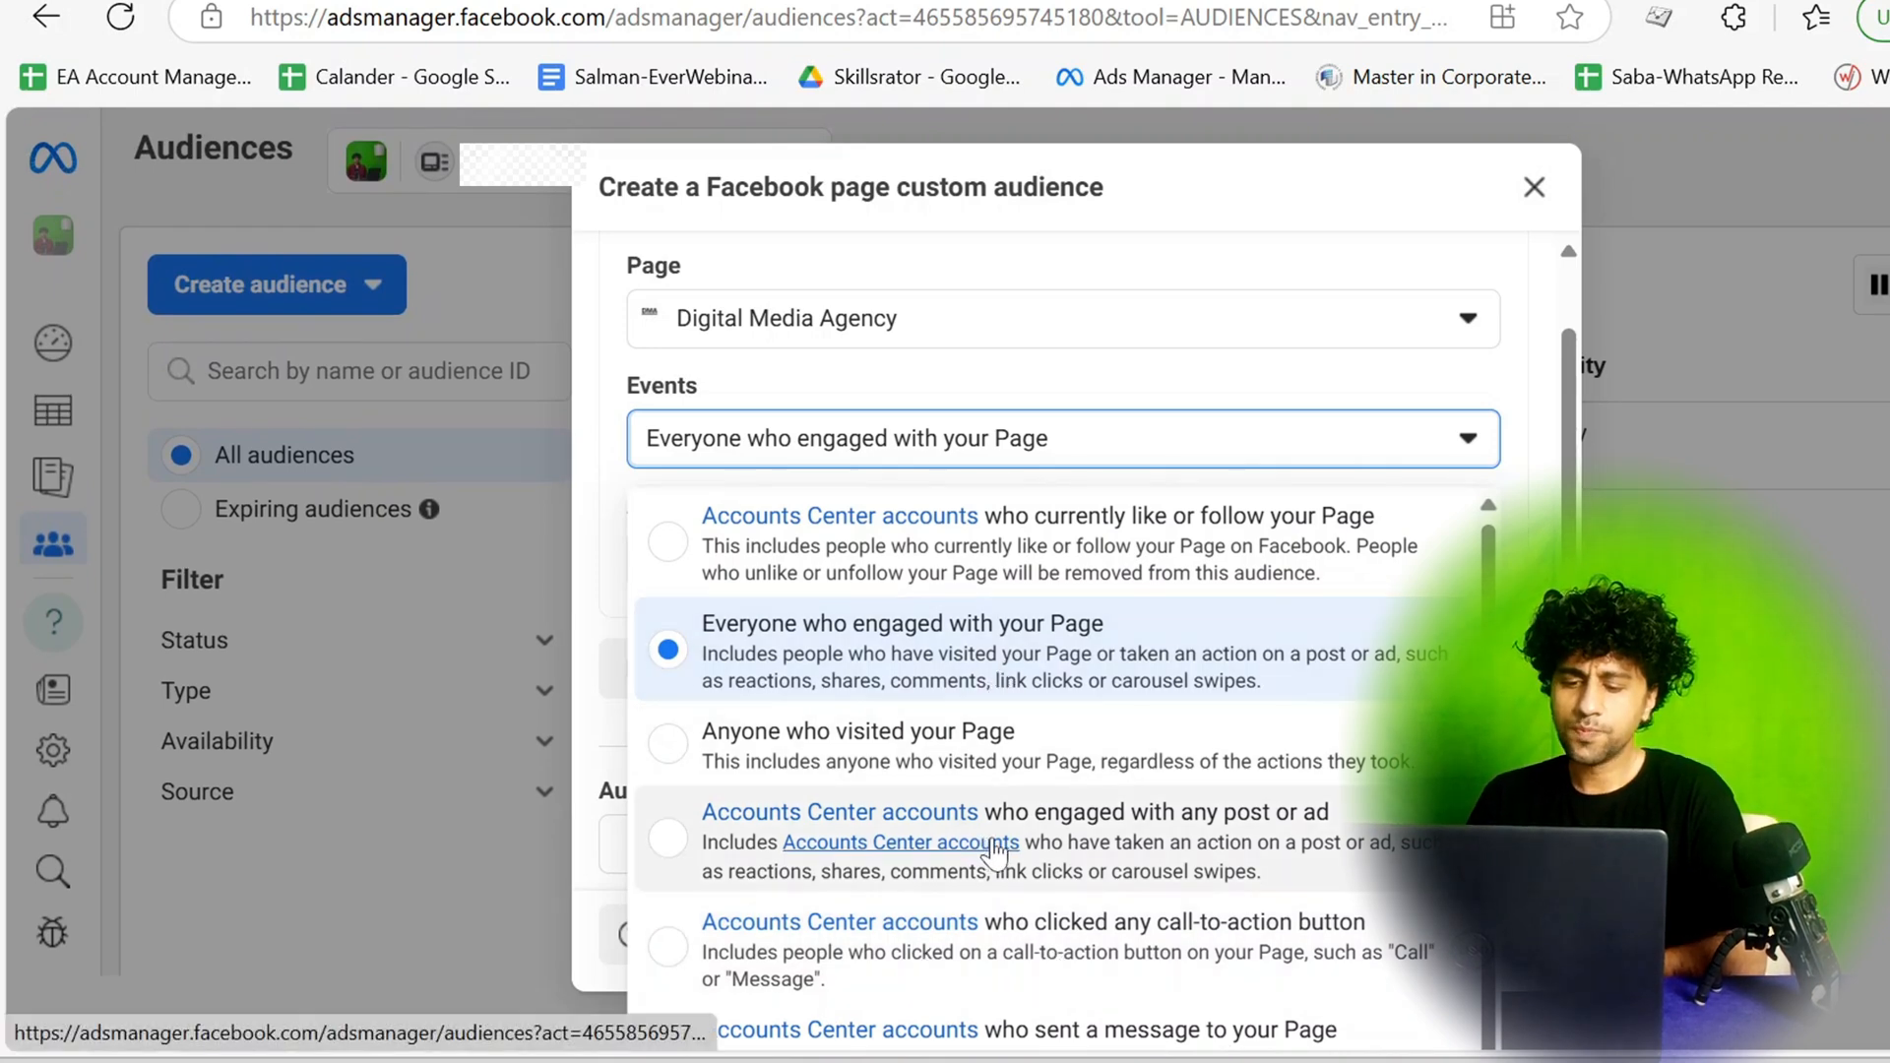
pyautogui.click(906, 774)
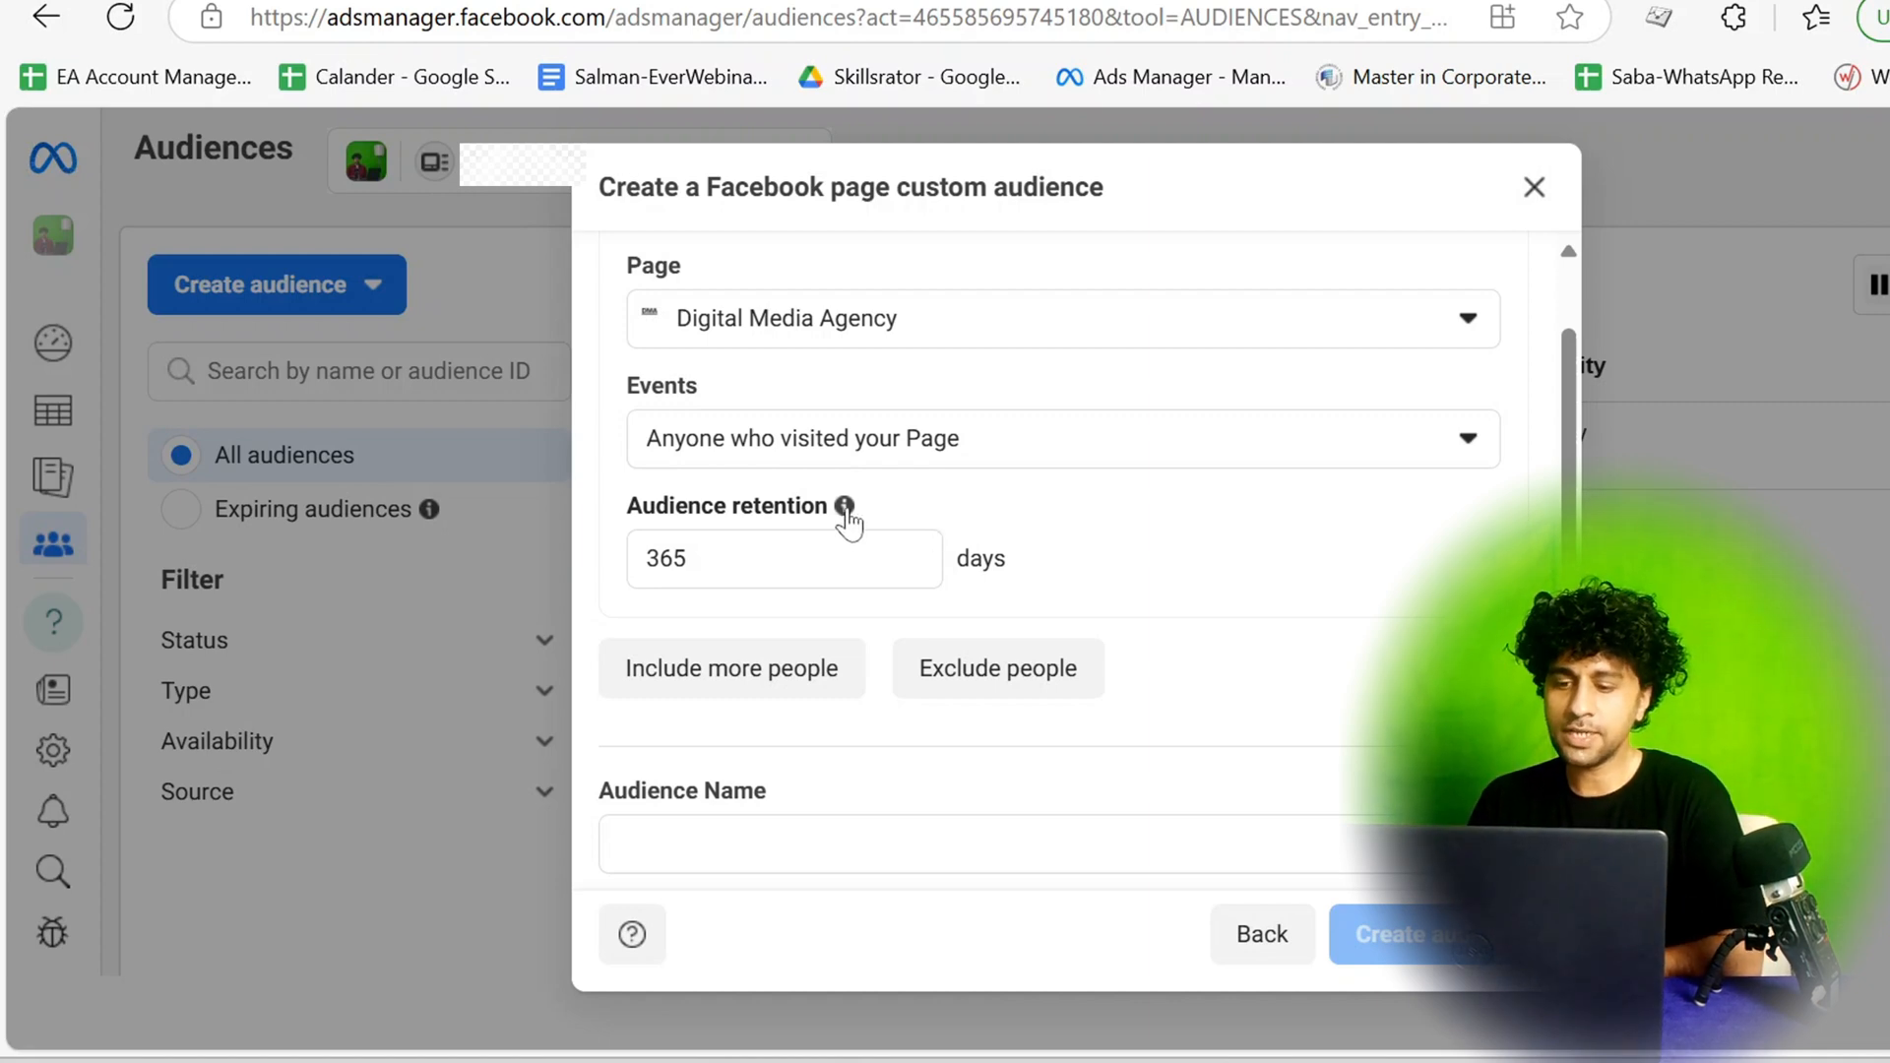
# Enter PageVisitord as the audience name.
pyautogui.moveTo(844, 507)
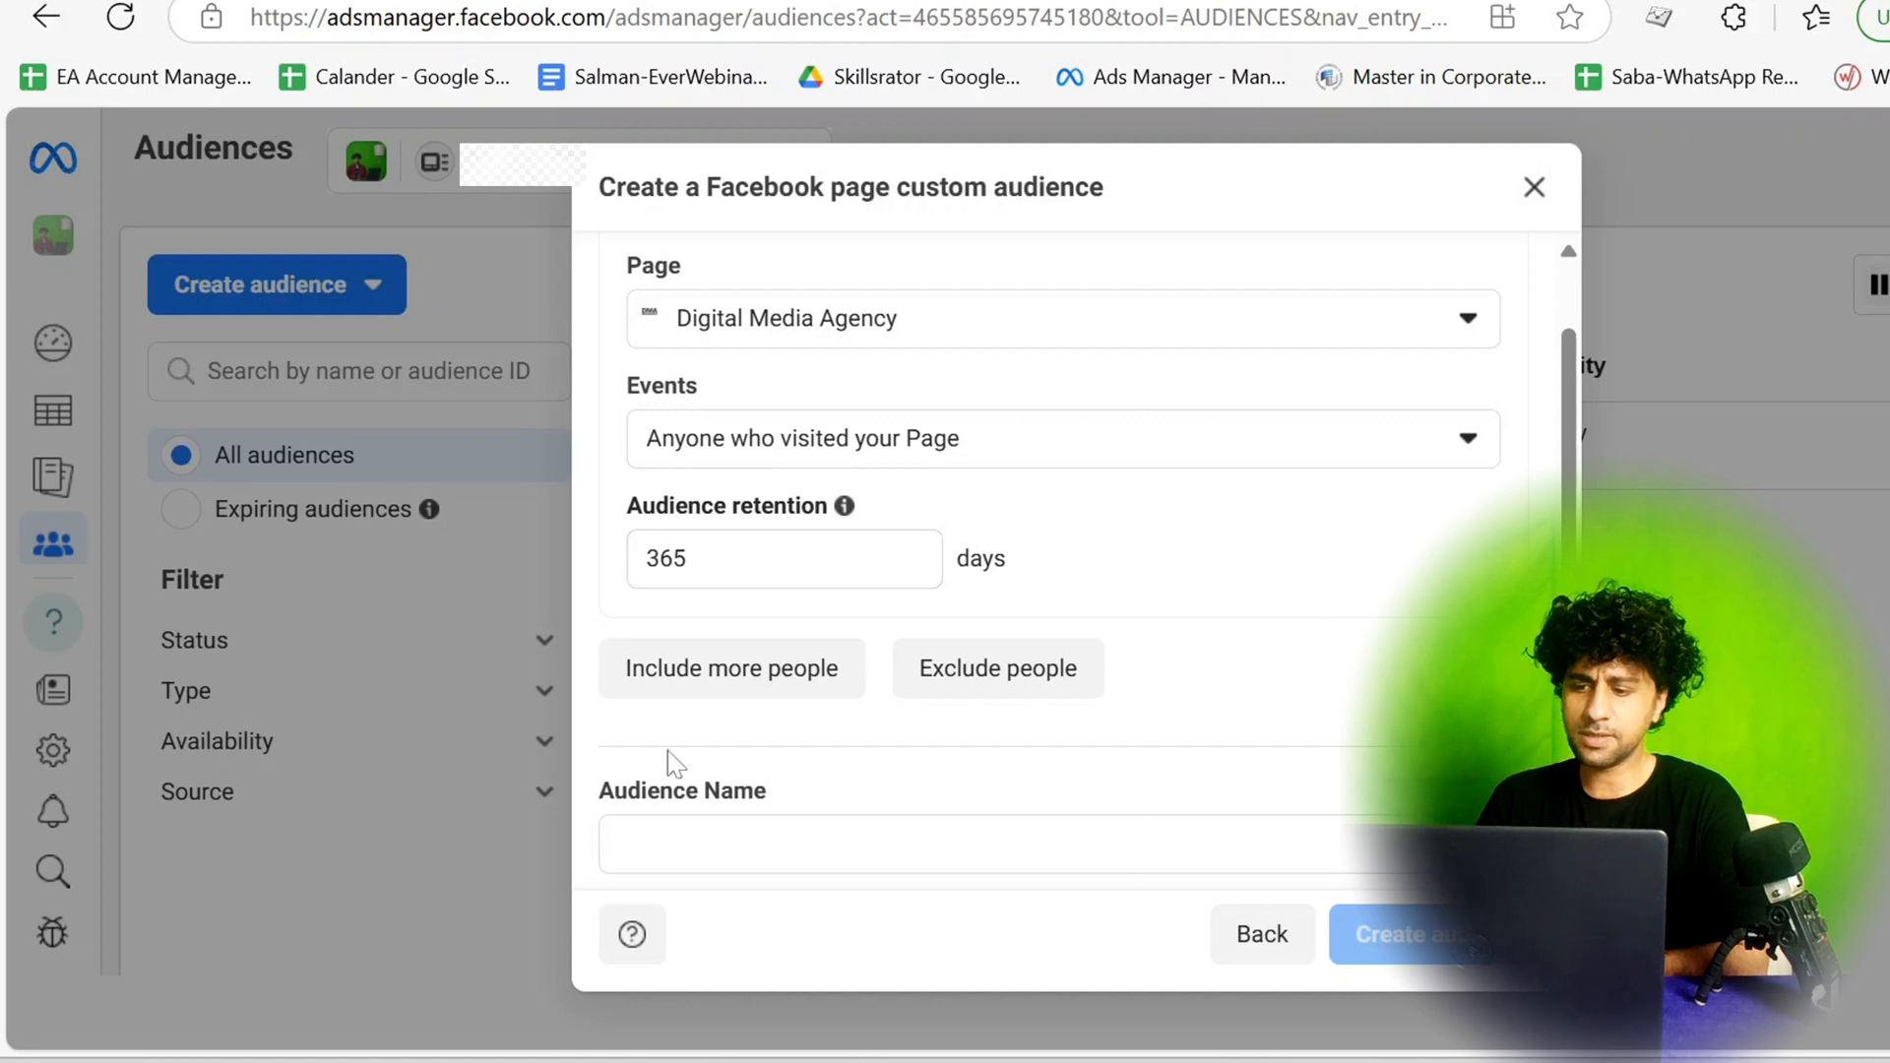
pyautogui.scroll(-1, 778, 711)
pyautogui.scroll(-2, 777, 711)
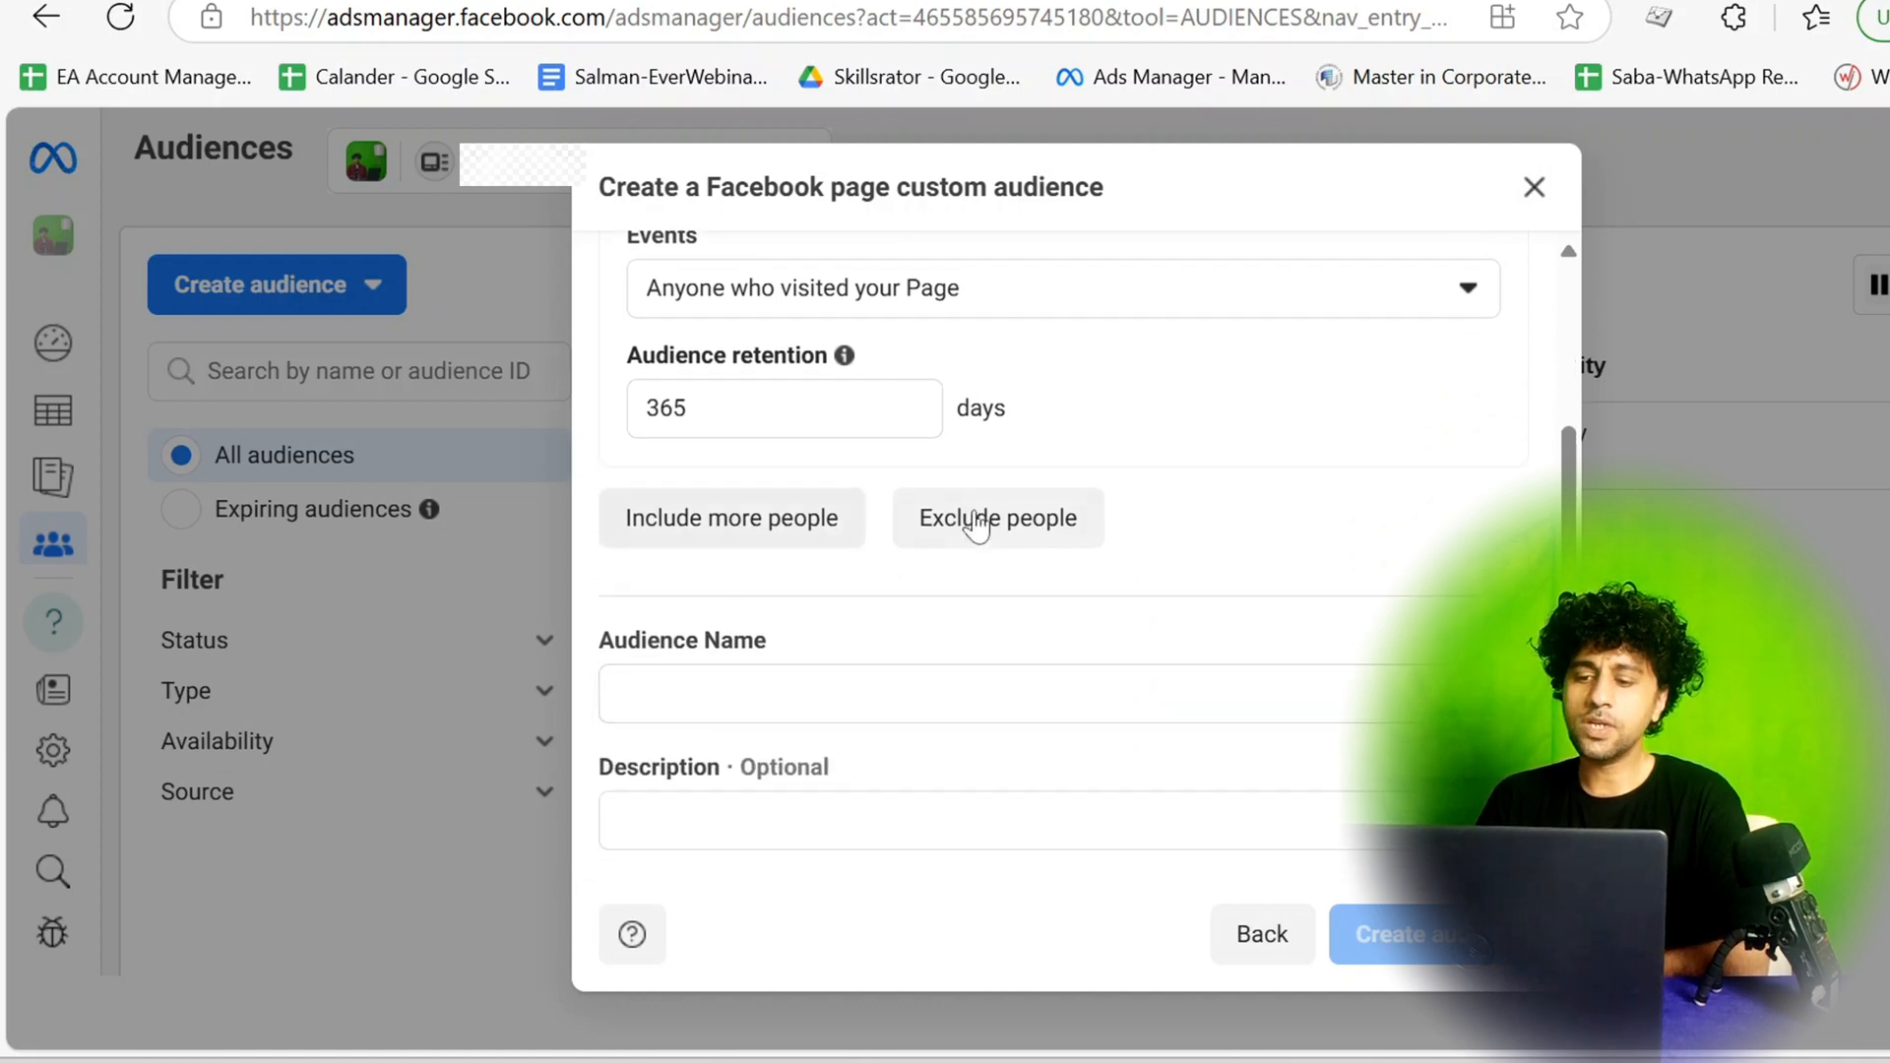
pyautogui.click(984, 694)
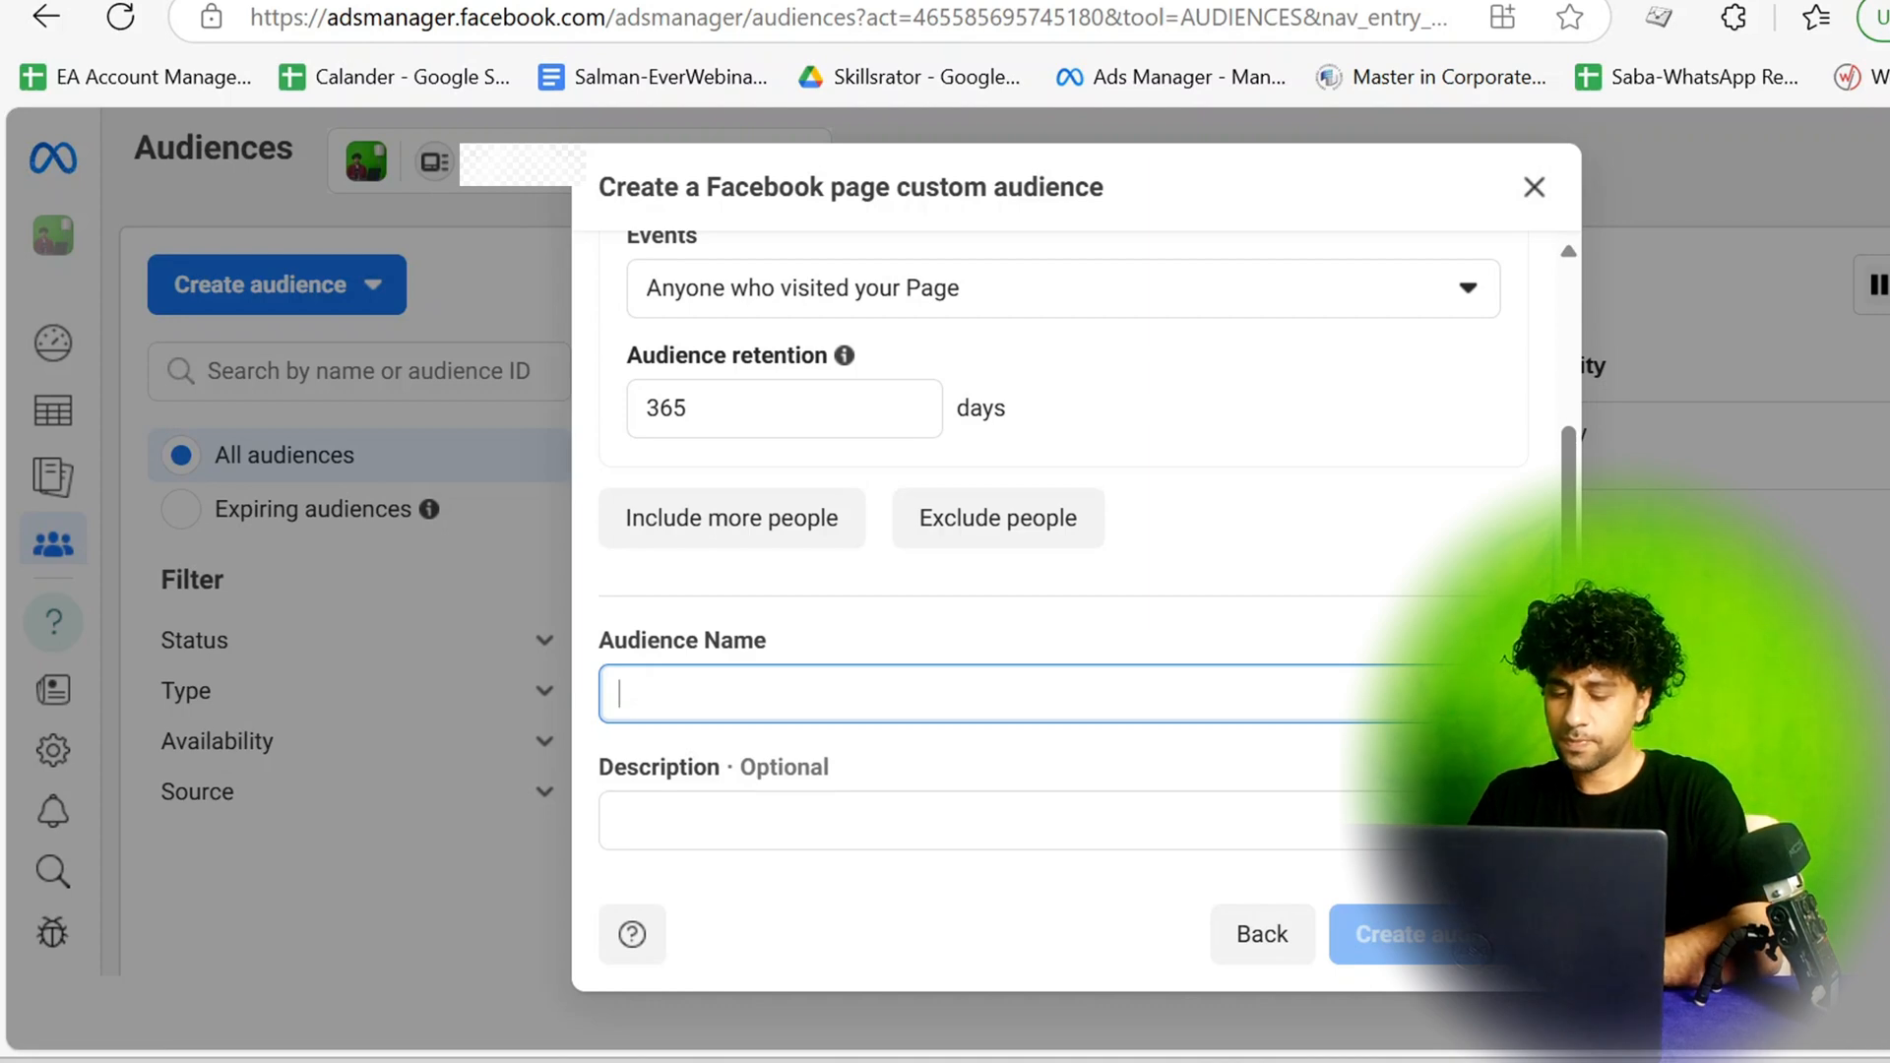
pyautogui.write('PageV')
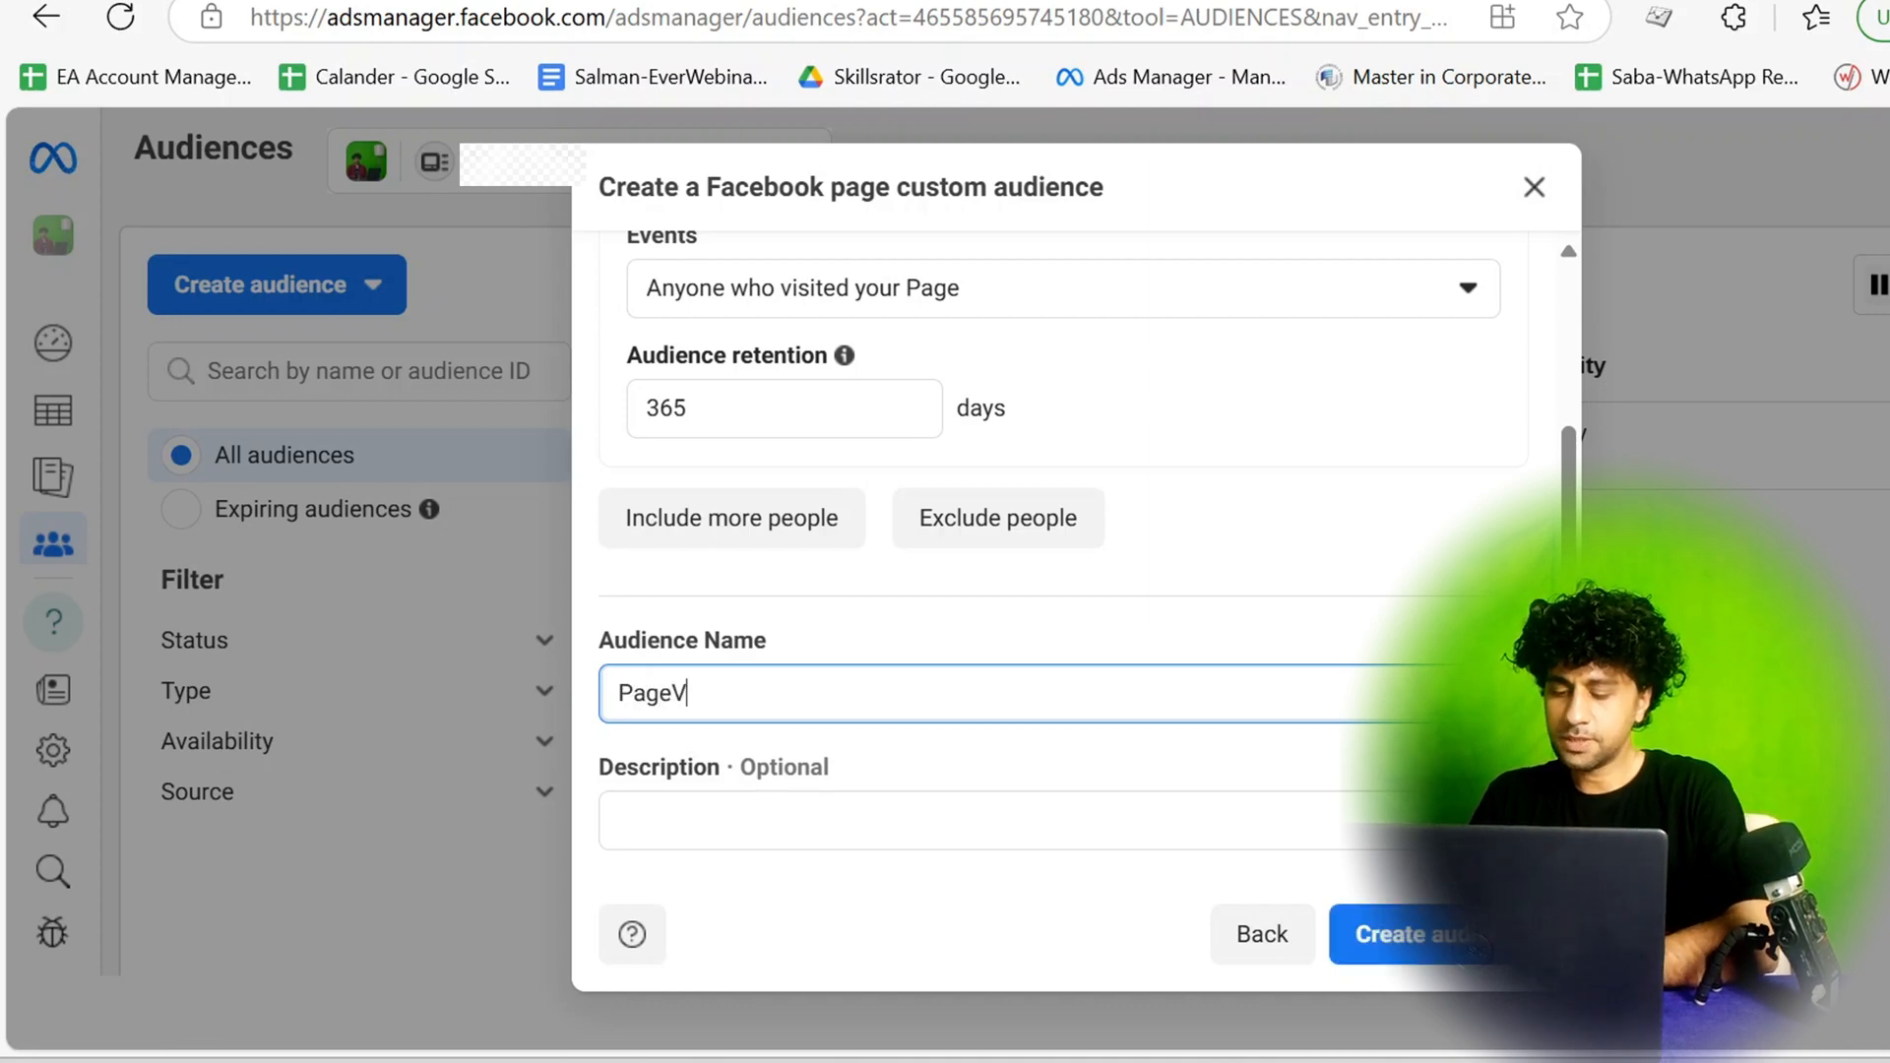
pyautogui.write('isitord')
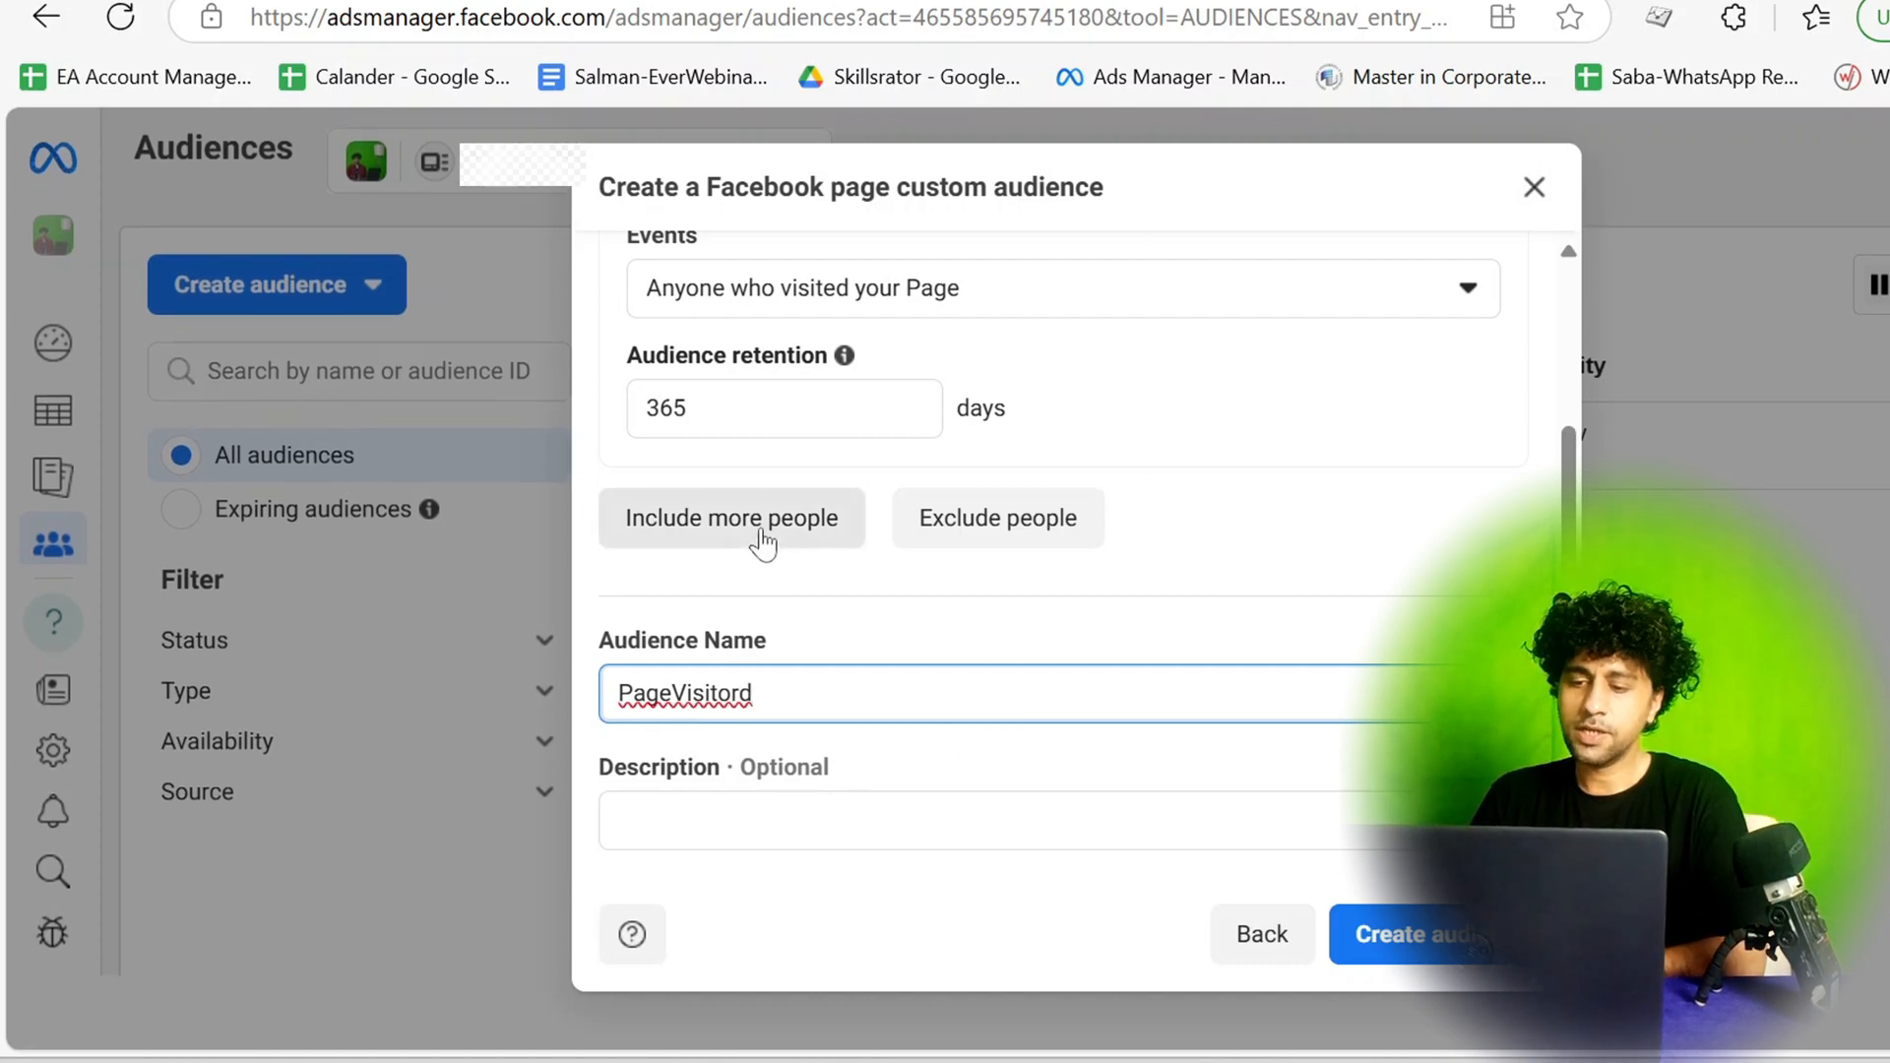
# Include more people through a second Digital Media Agency rule with the event Anyone who visited your Page.
pyautogui.click(720, 541)
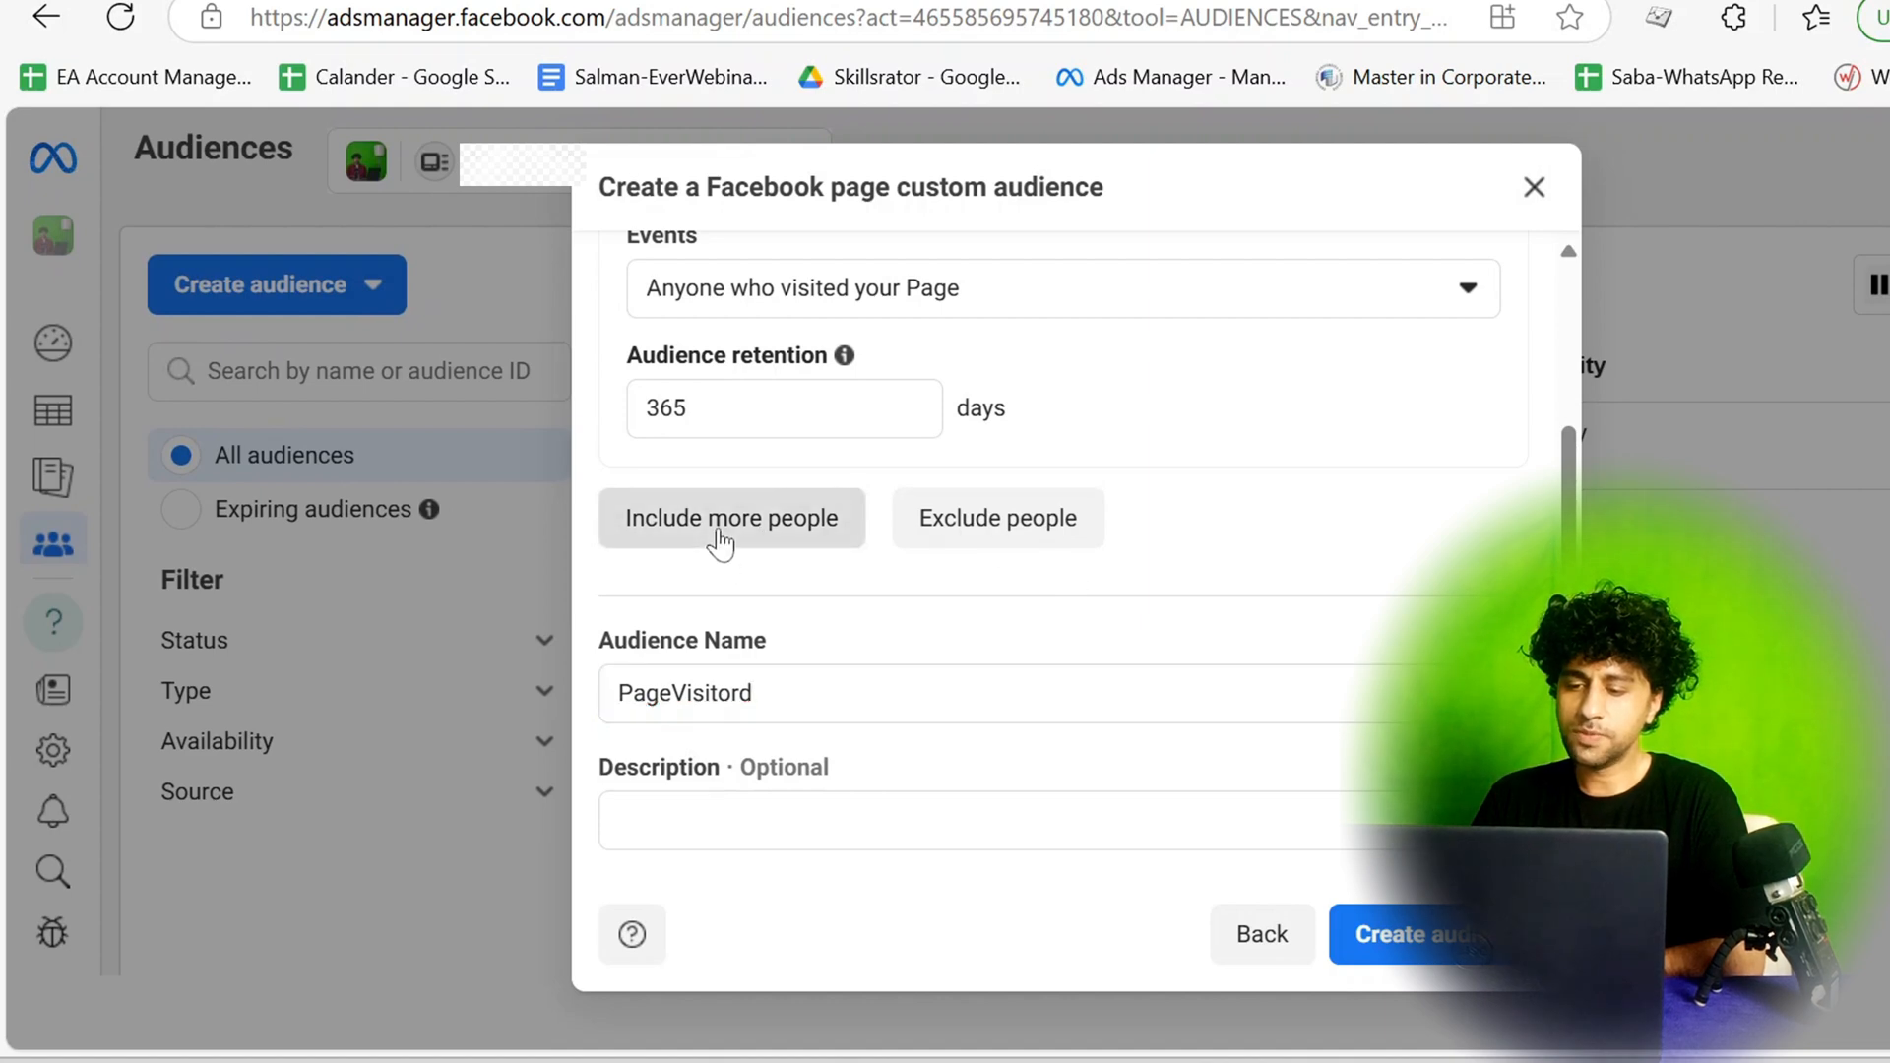
pyautogui.scroll(-3, 929, 667)
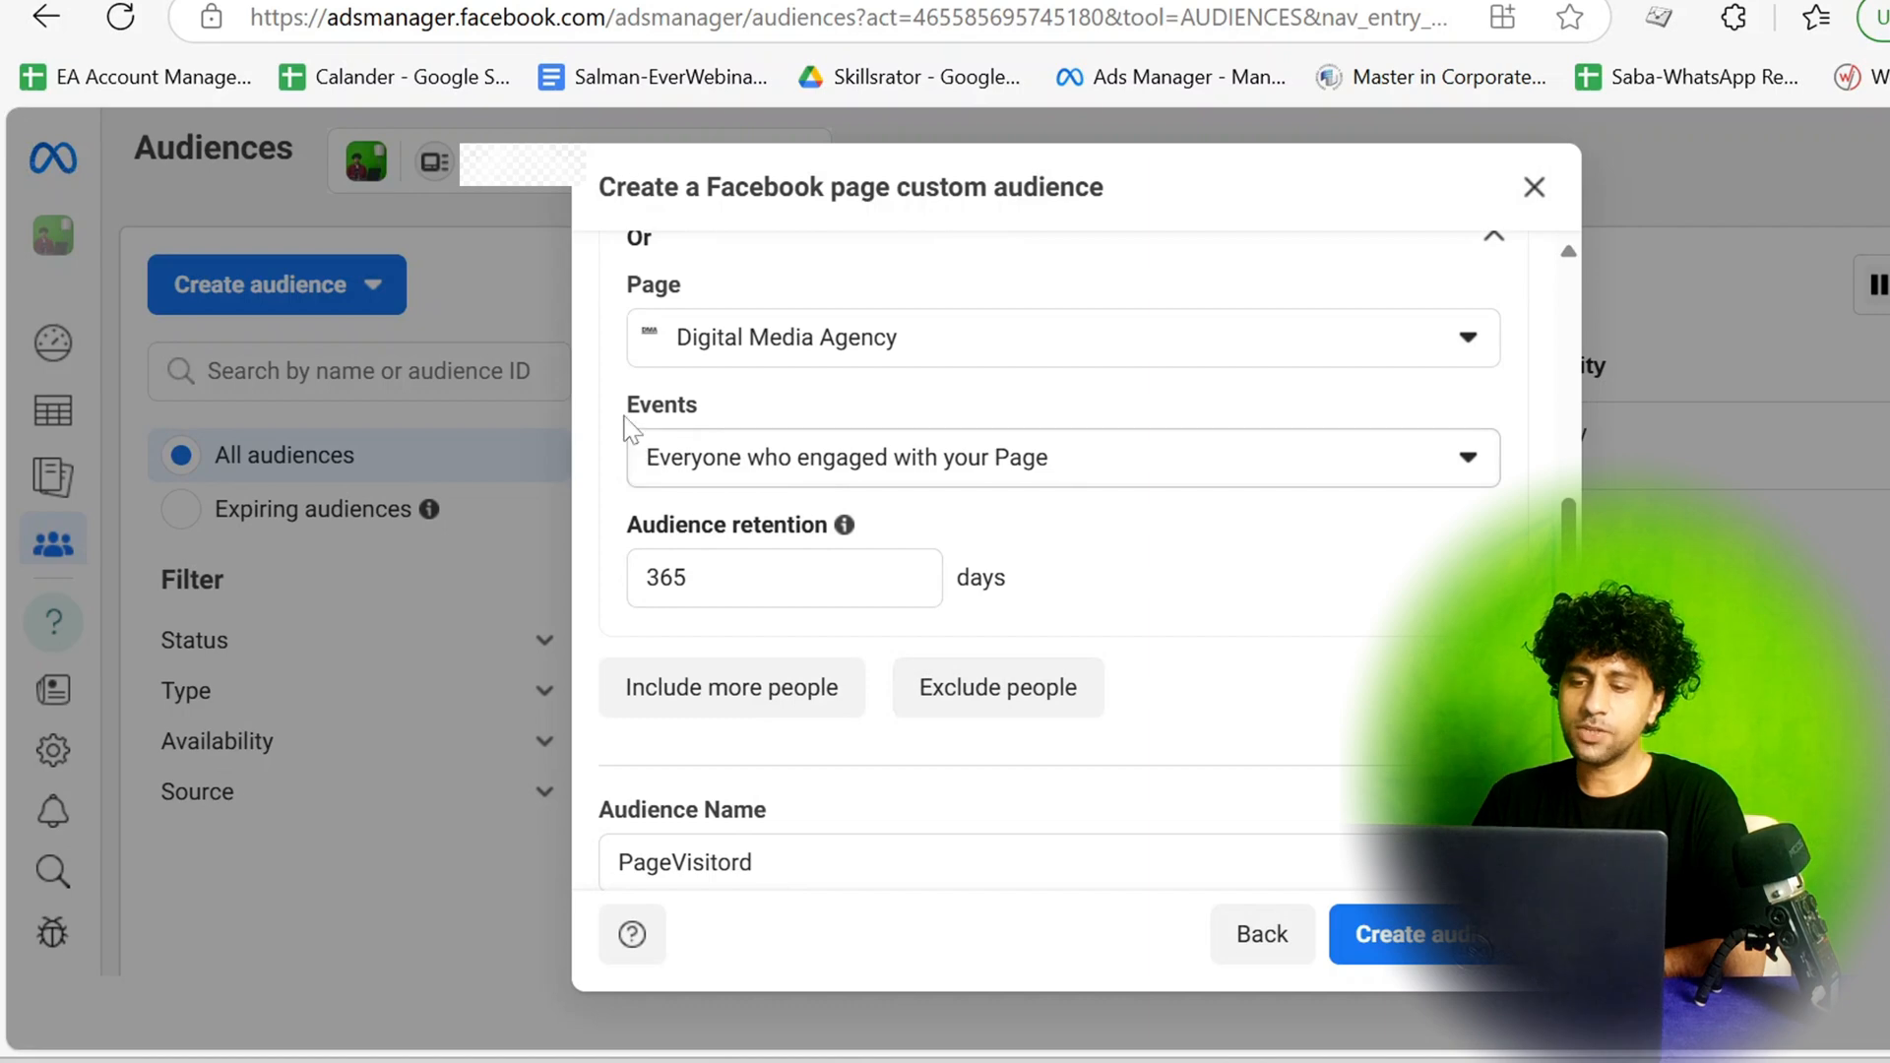
pyautogui.click(1086, 459)
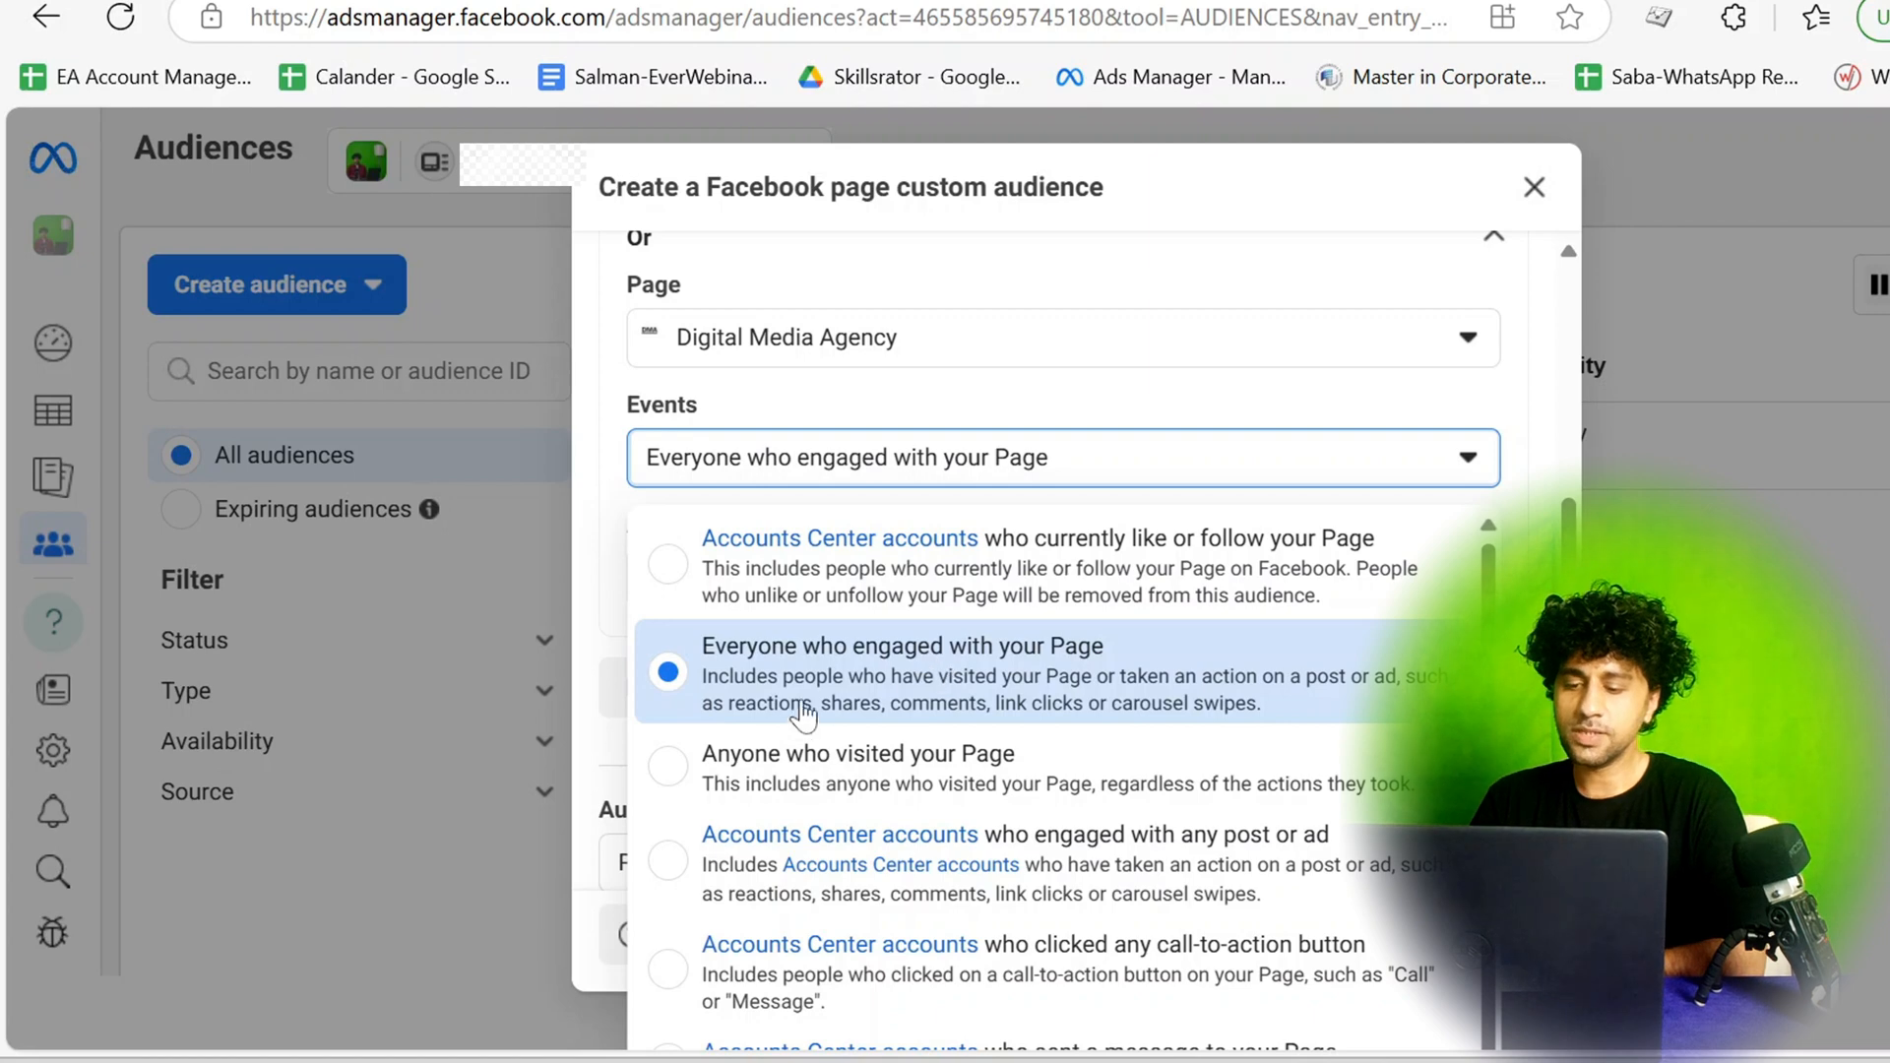
pyautogui.click(737, 779)
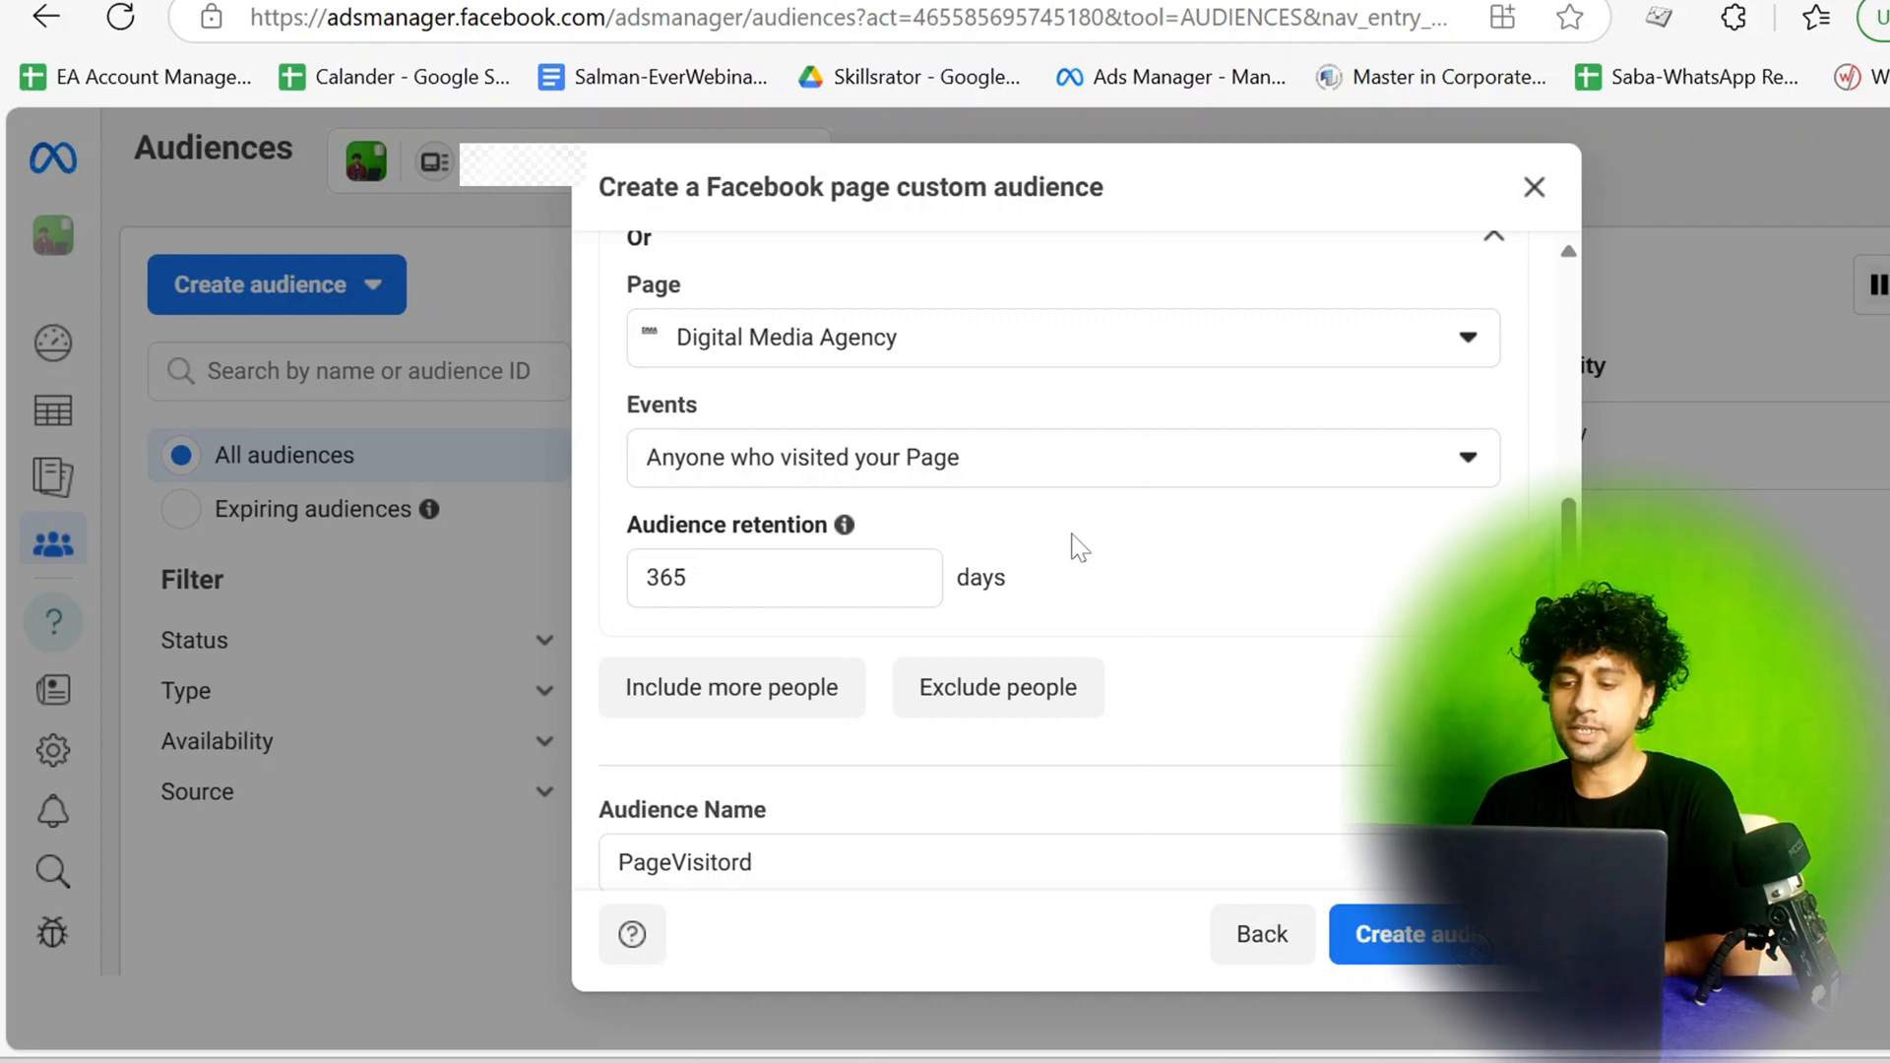
# Correct the audience name to PageVisitors, create the custom audience and view the suggested next steps.
pyautogui.scroll(-2, 1269, 700)
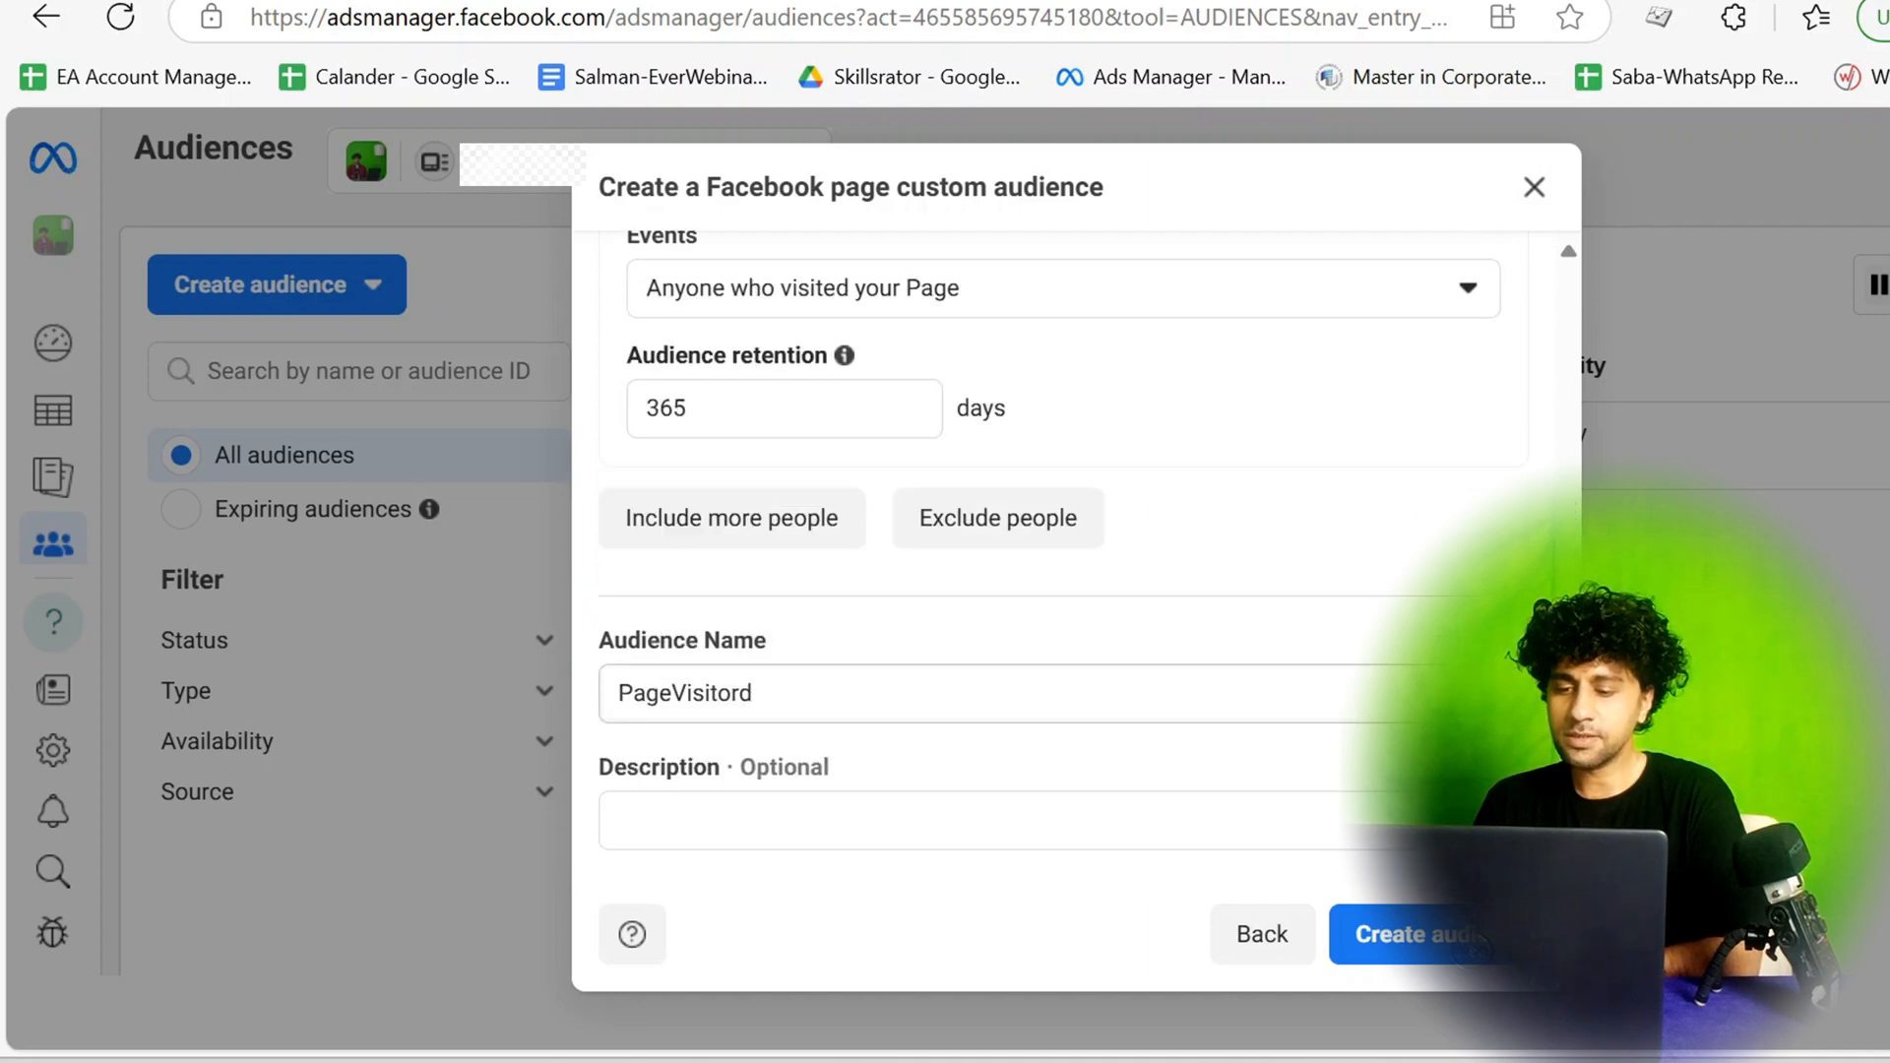
pyautogui.click(774, 695)
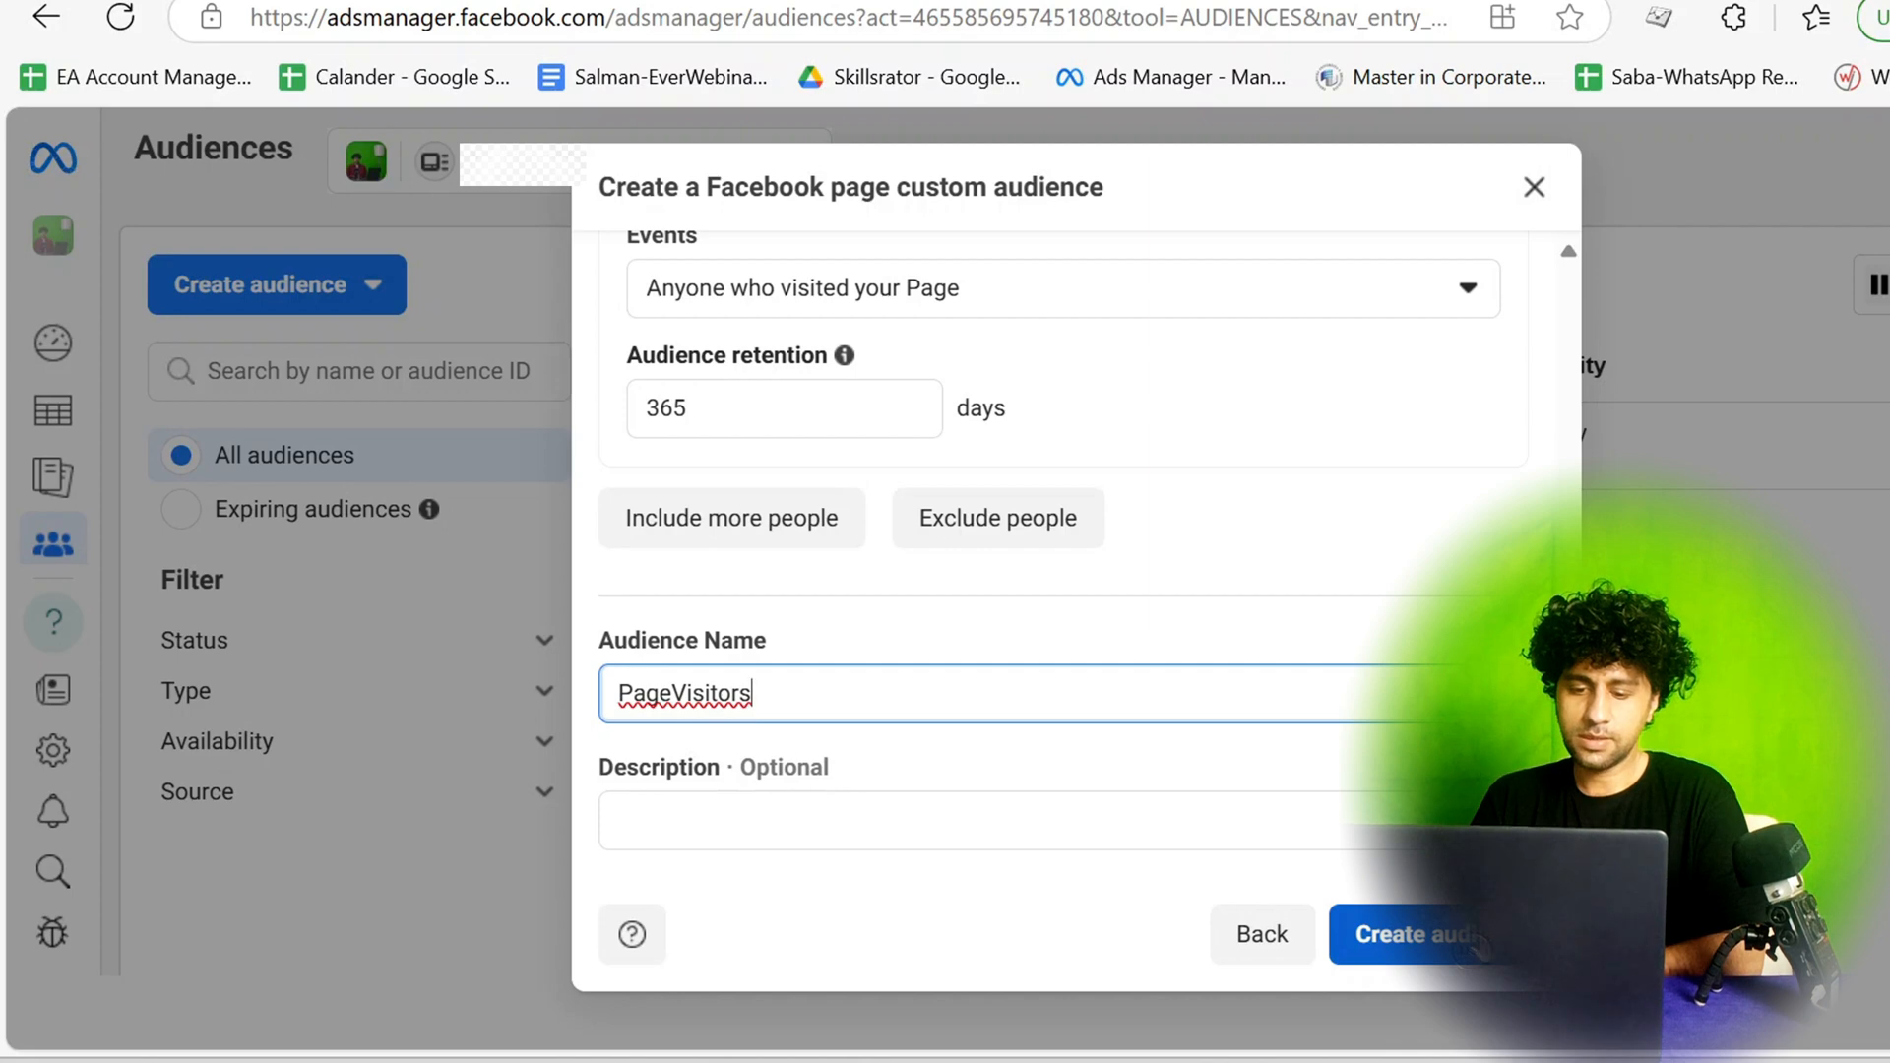
pyautogui.click(1481, 946)
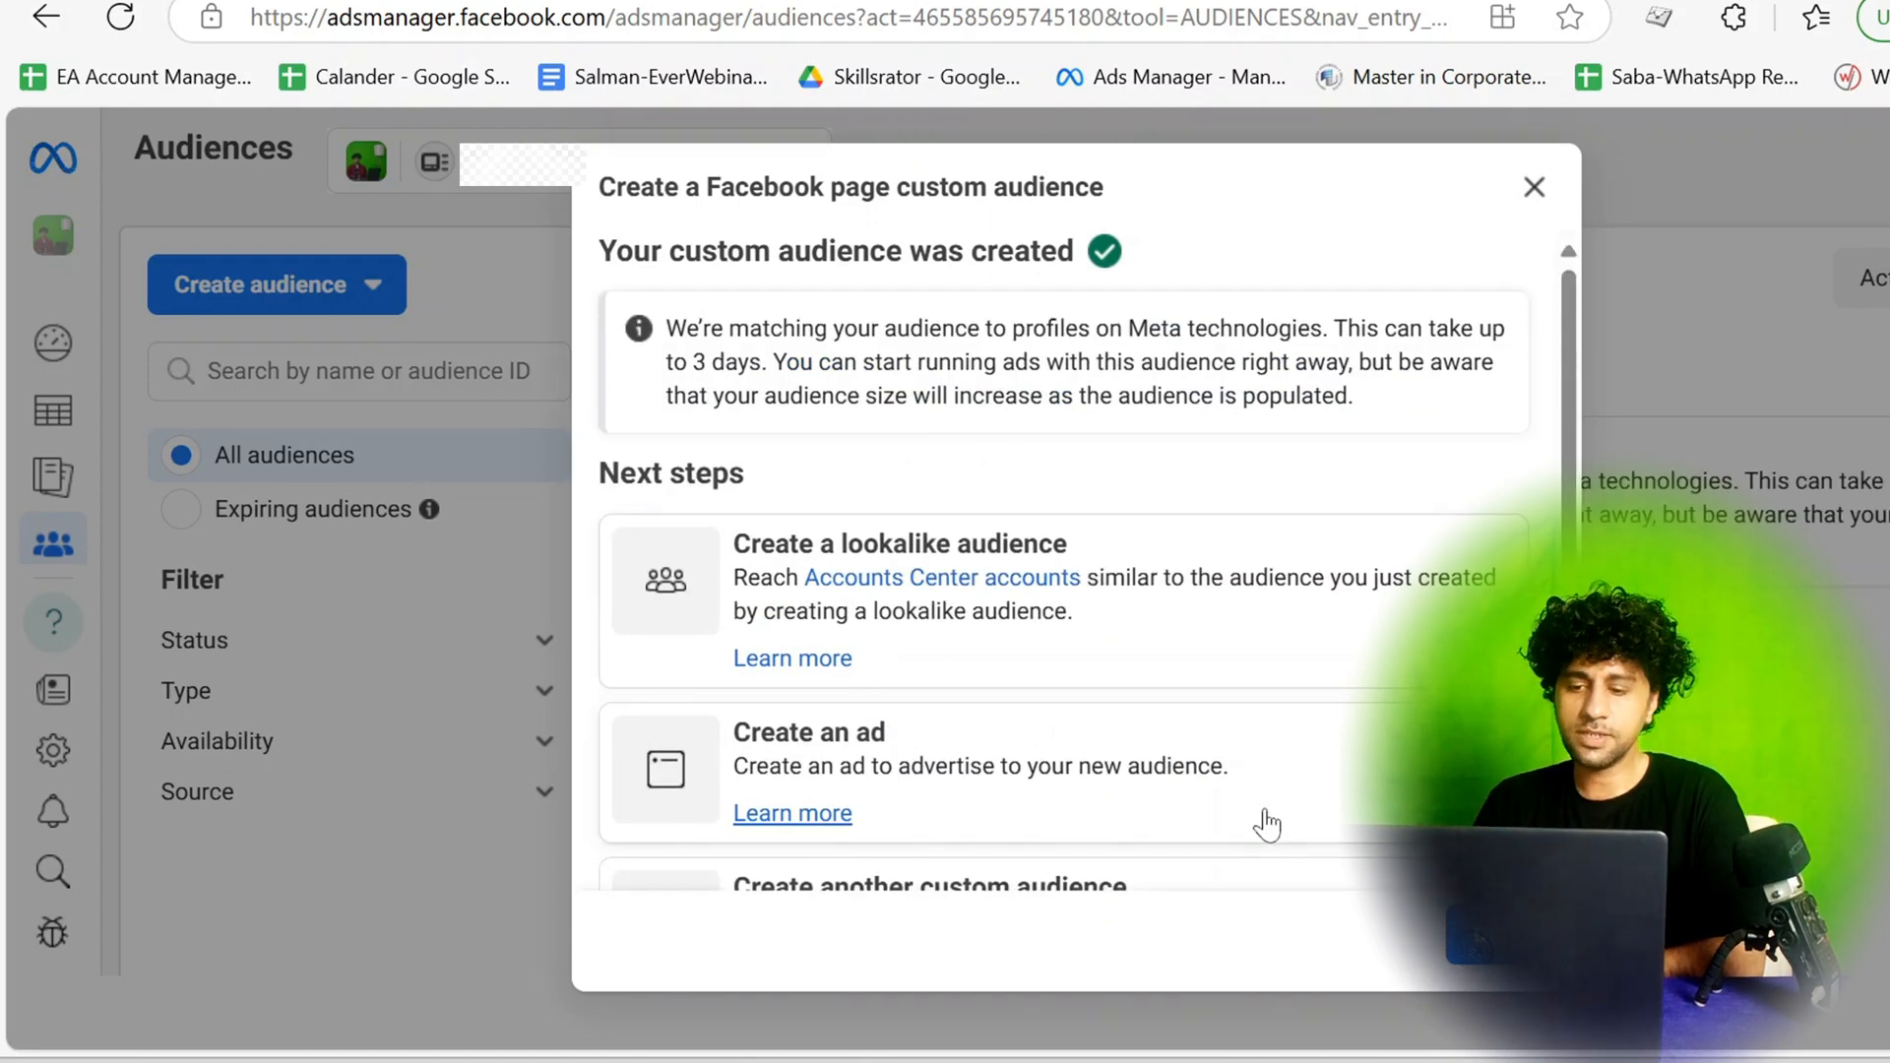
pyautogui.scroll(-1, 1378, 711)
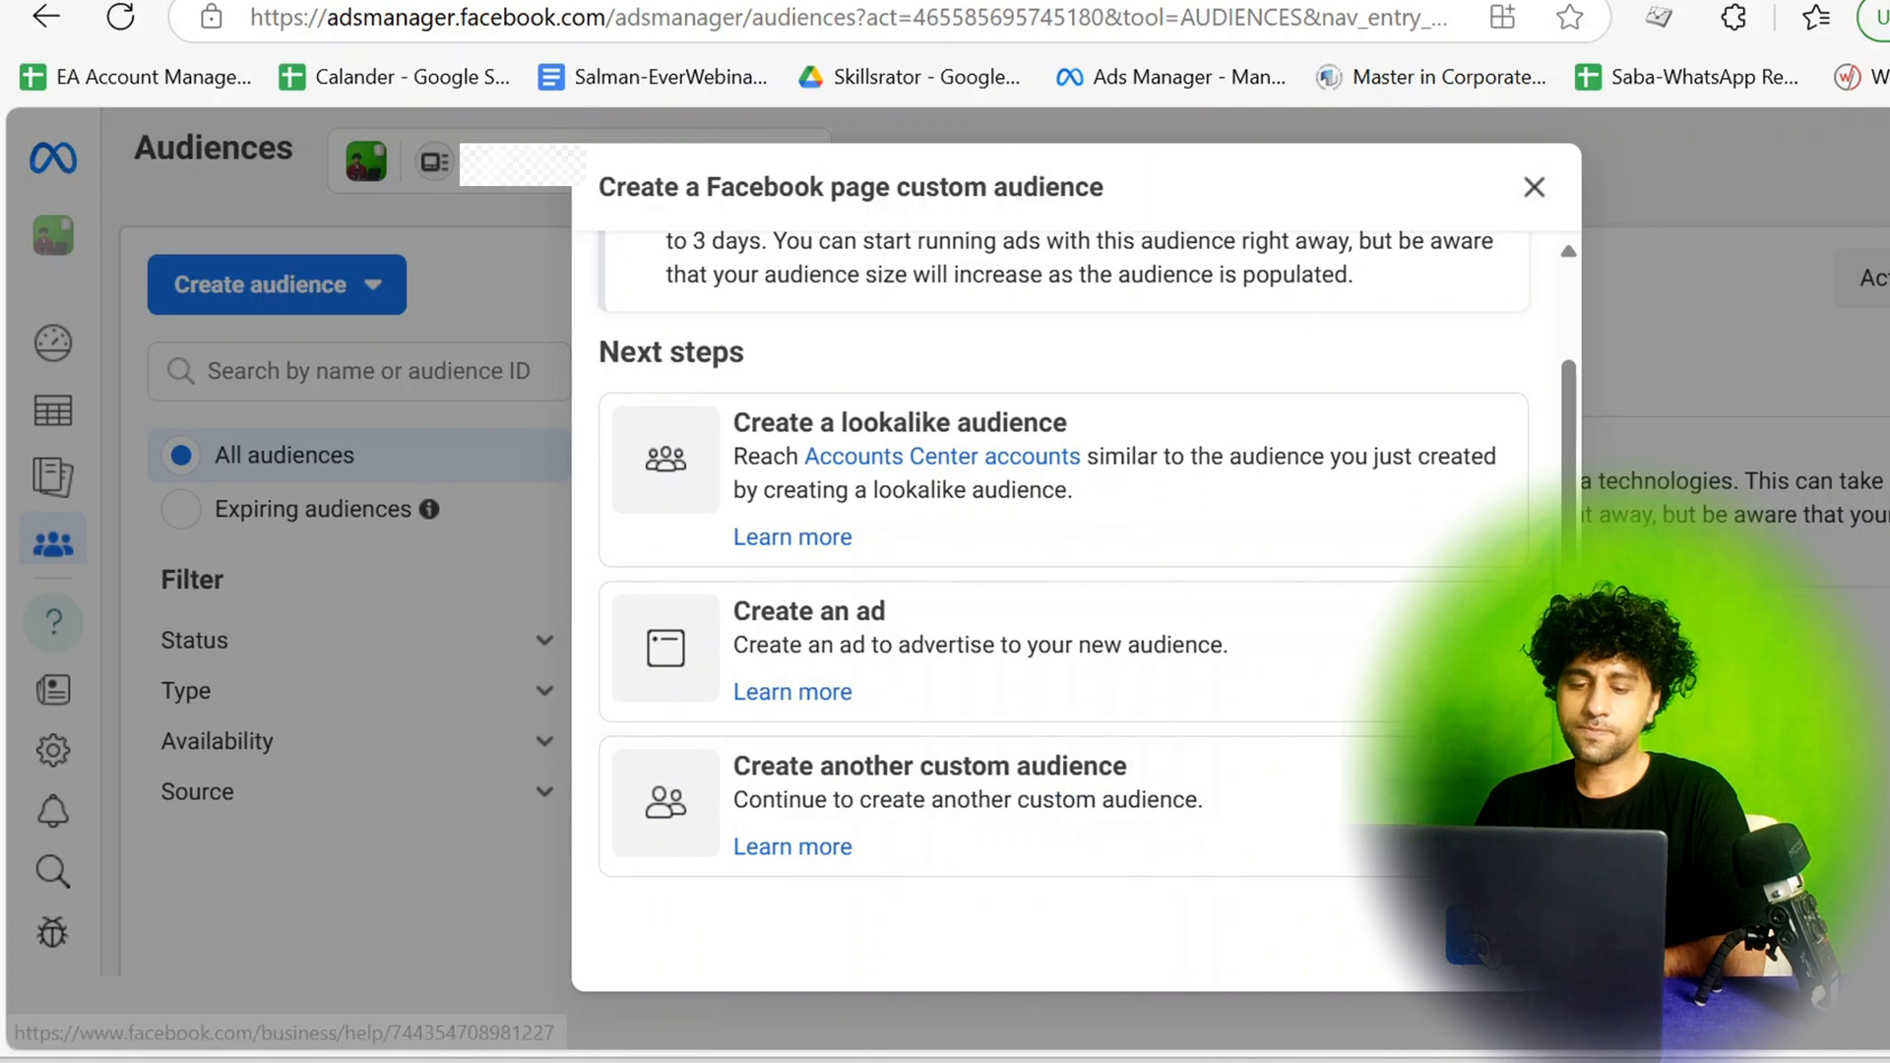
# Close the finished custom audience dialog and go from Audiences to the Ads Manager campaign list.
pyautogui.click(1498, 935)
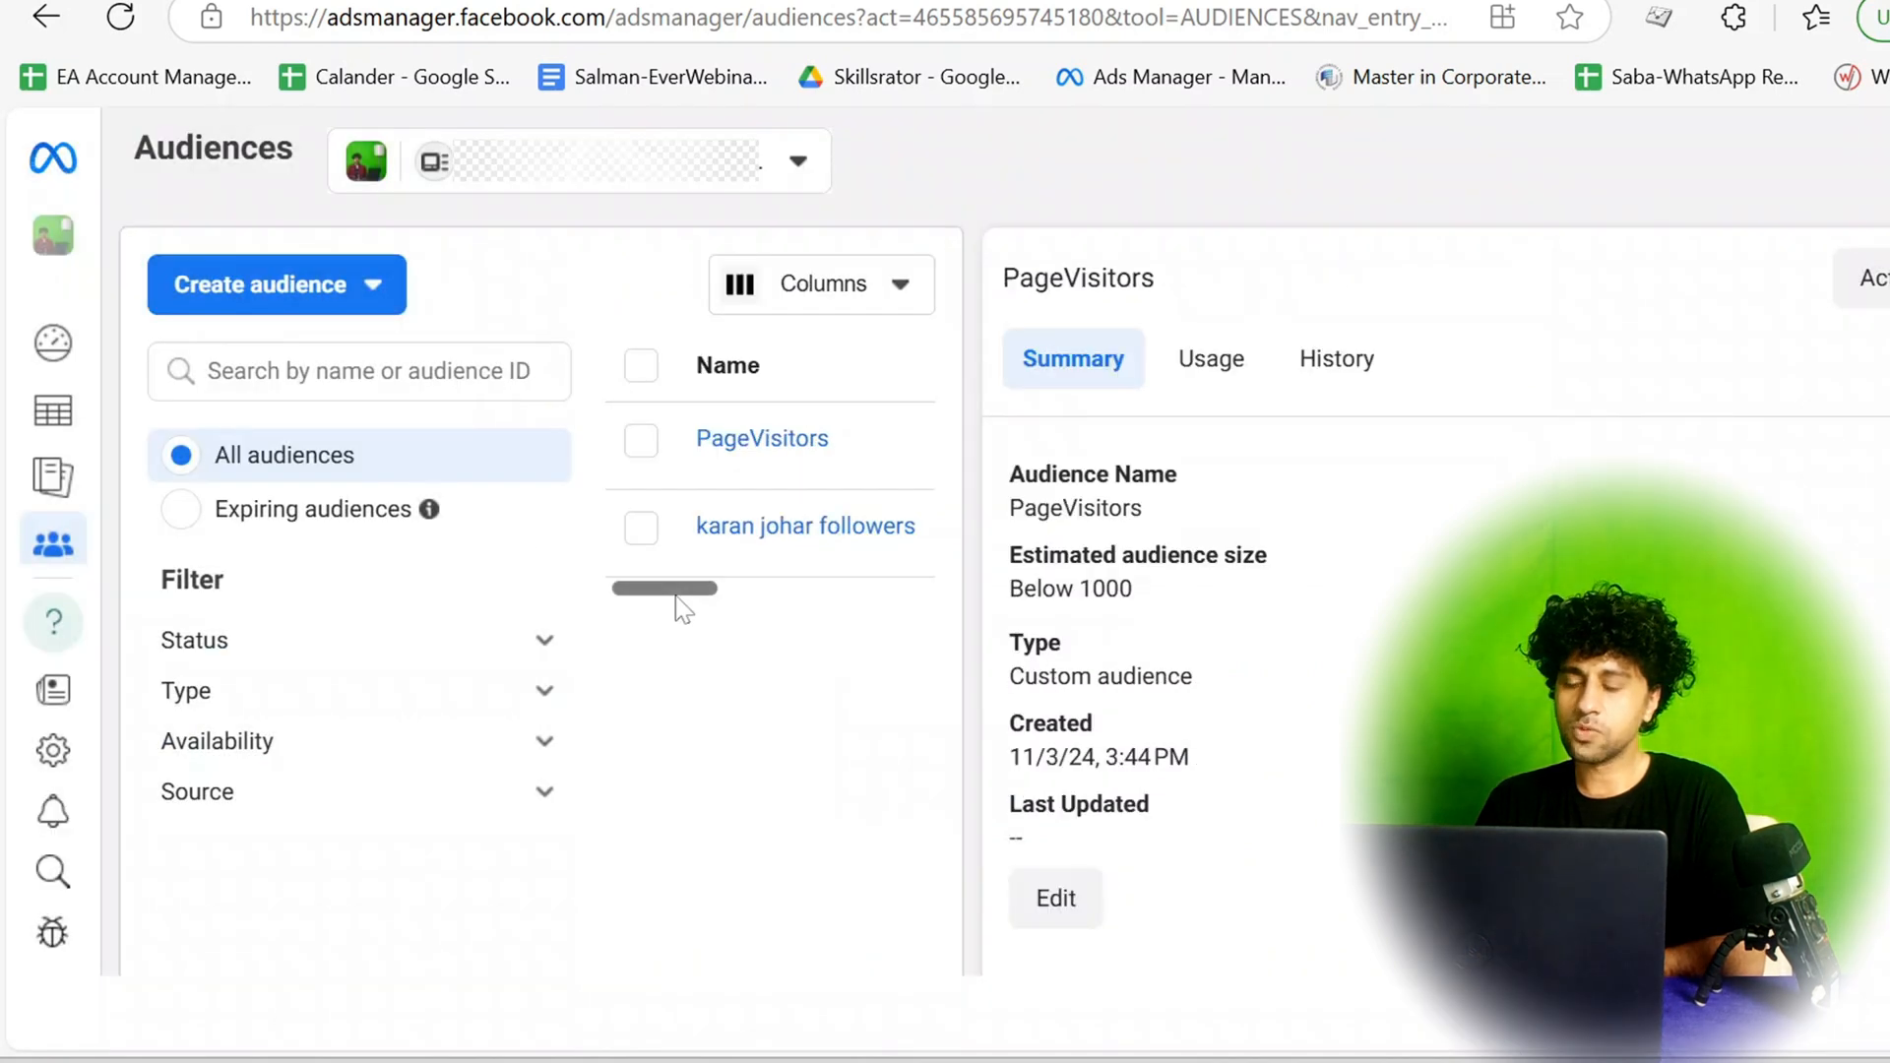
pyautogui.moveTo(54, 371)
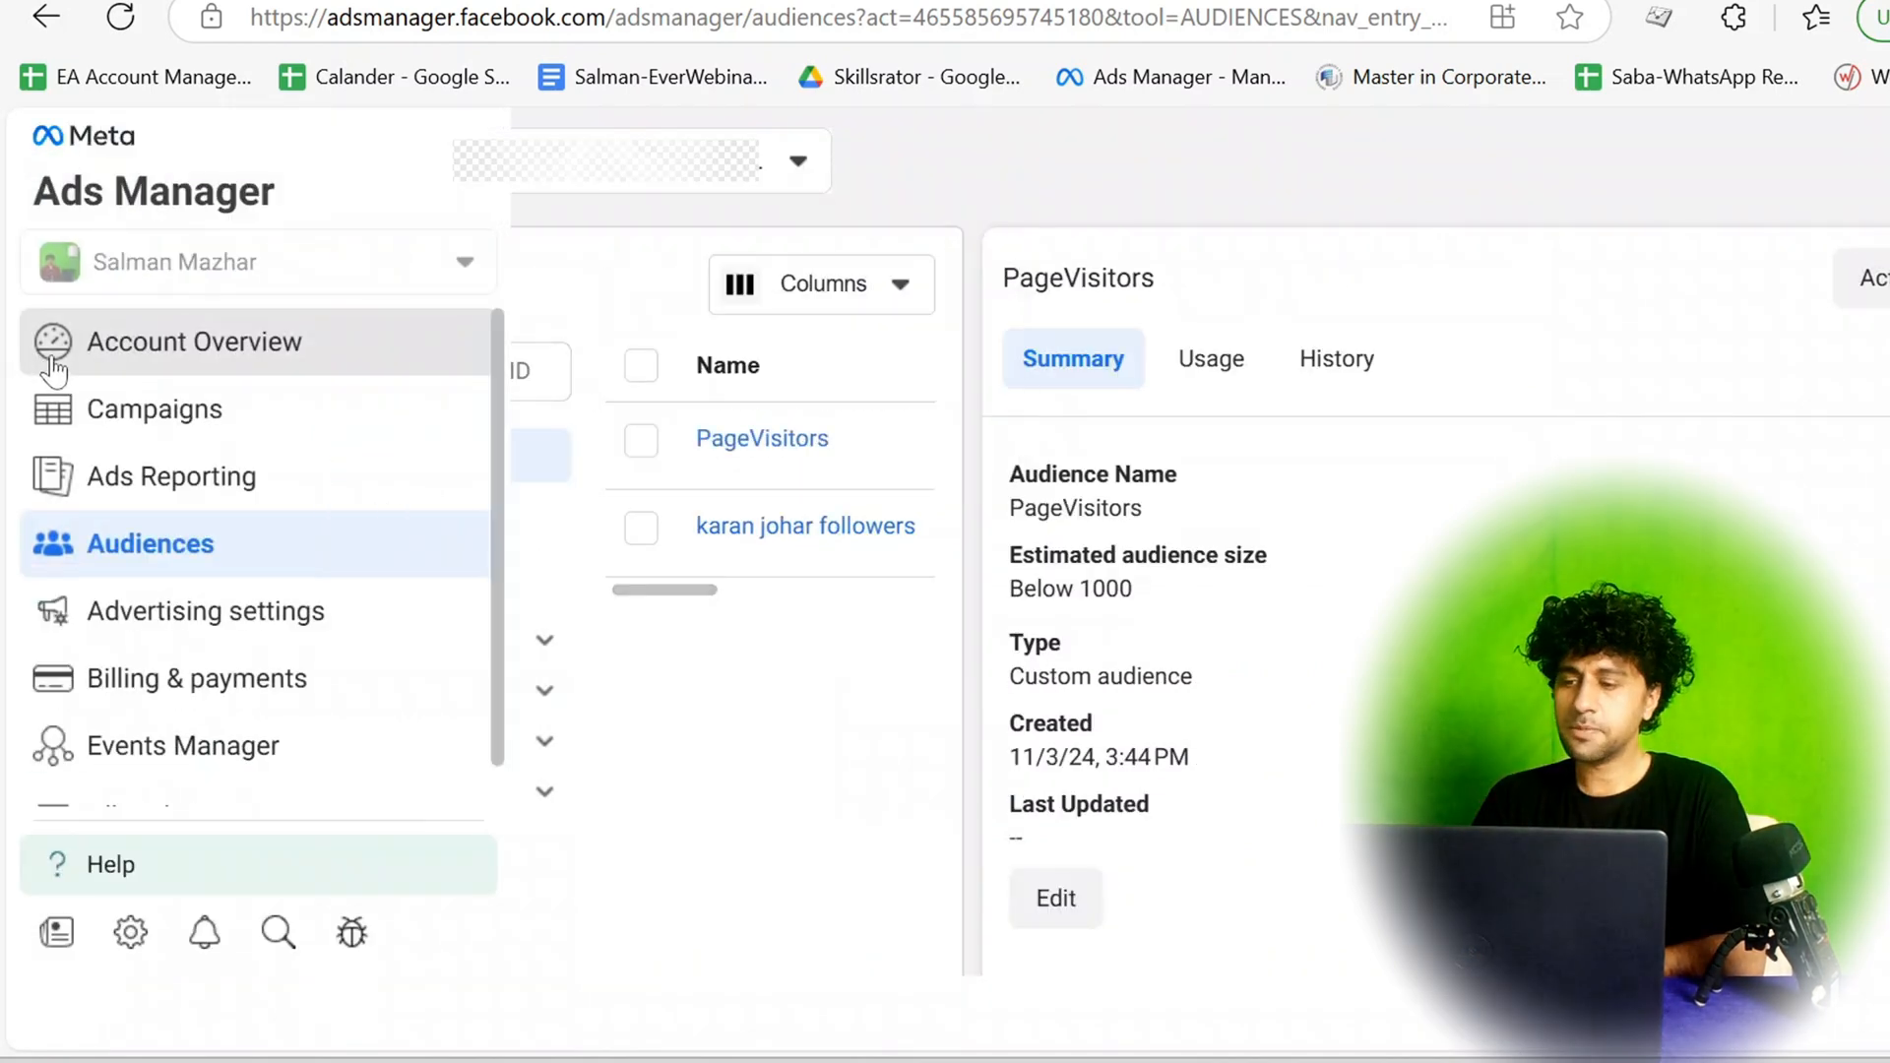
pyautogui.scroll(-1, 182, 602)
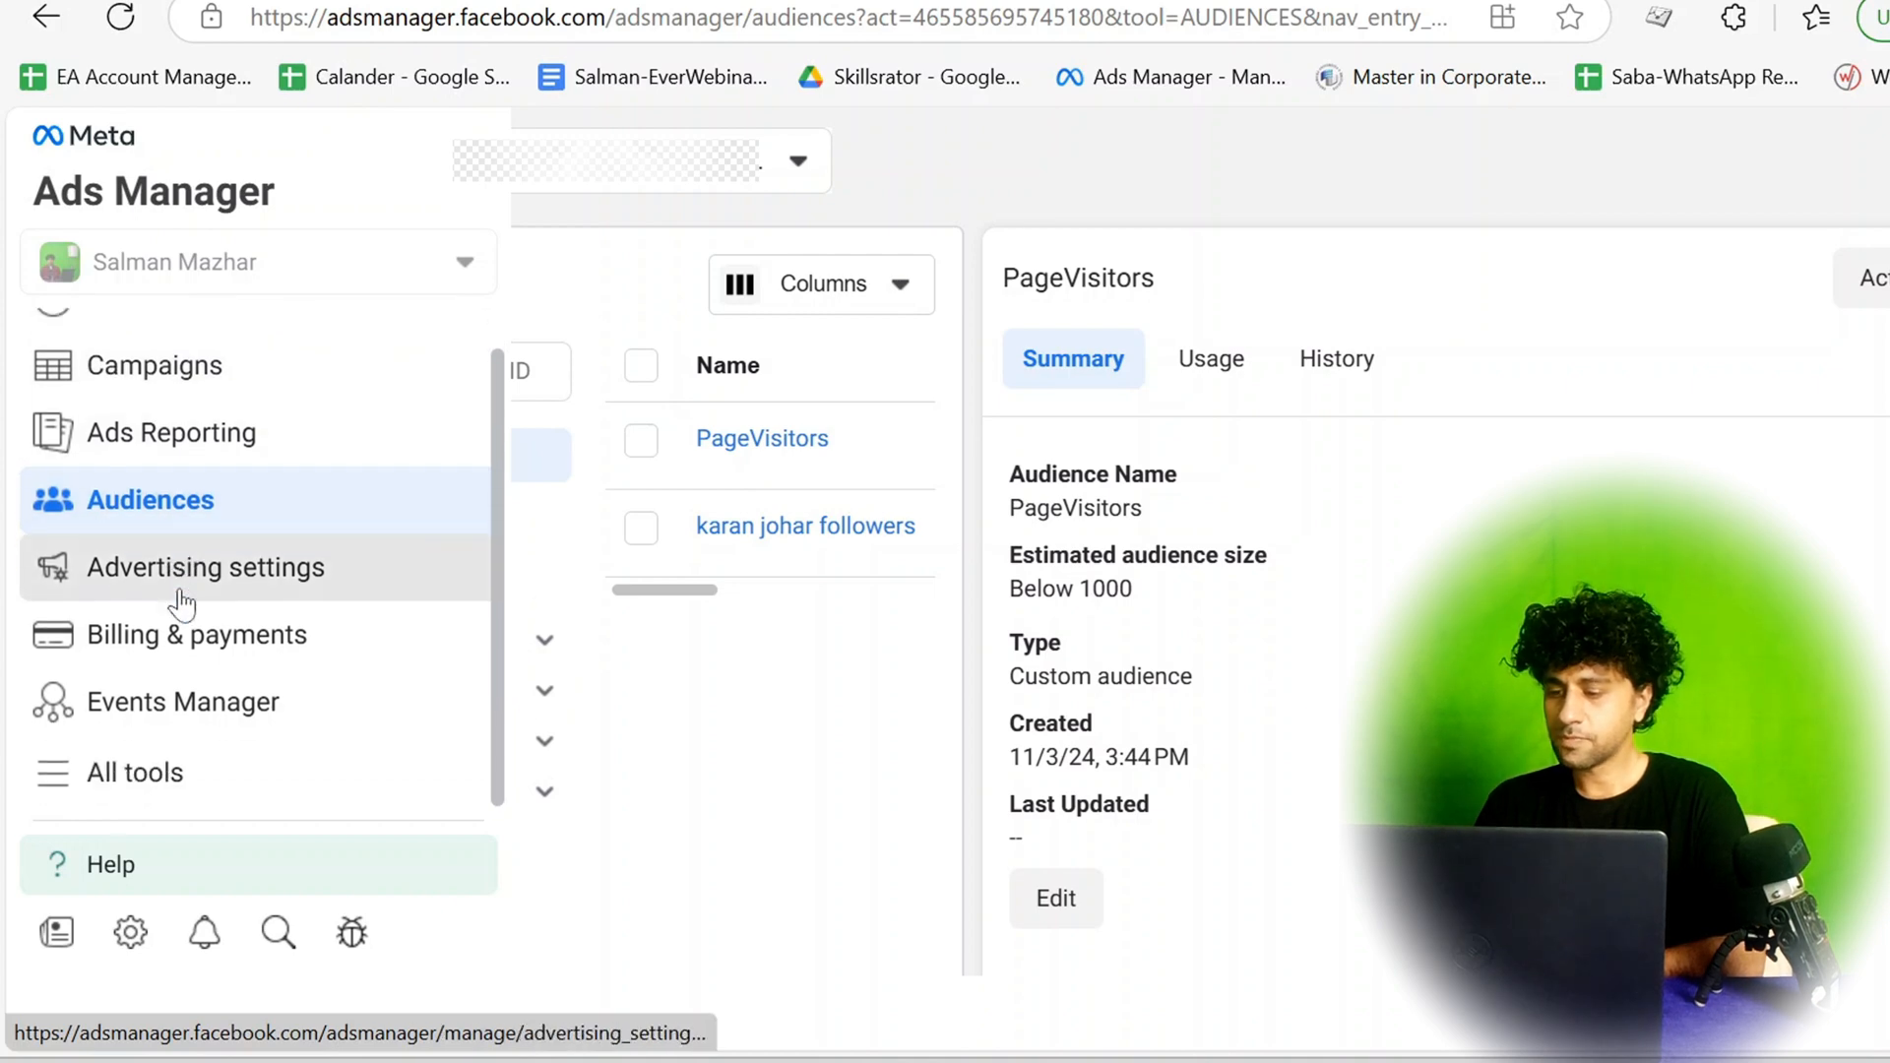
pyautogui.click(147, 775)
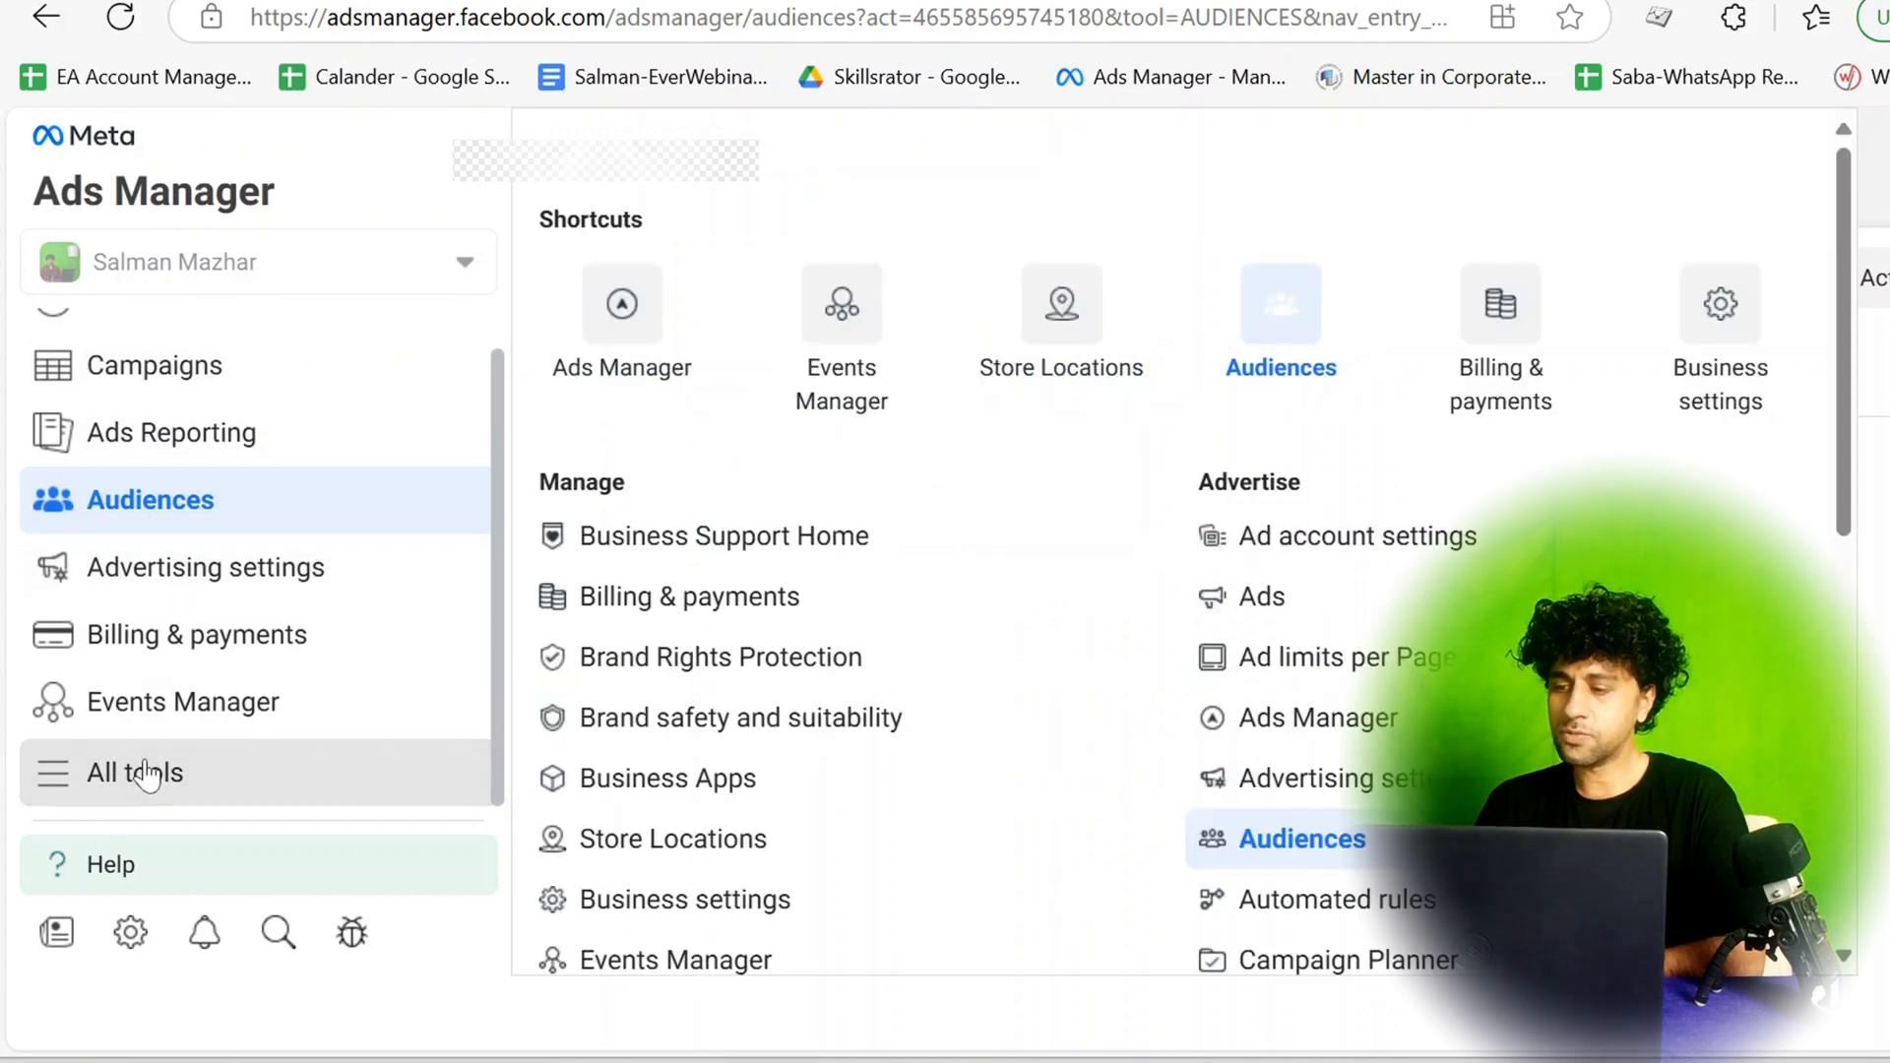
pyautogui.click(615, 325)
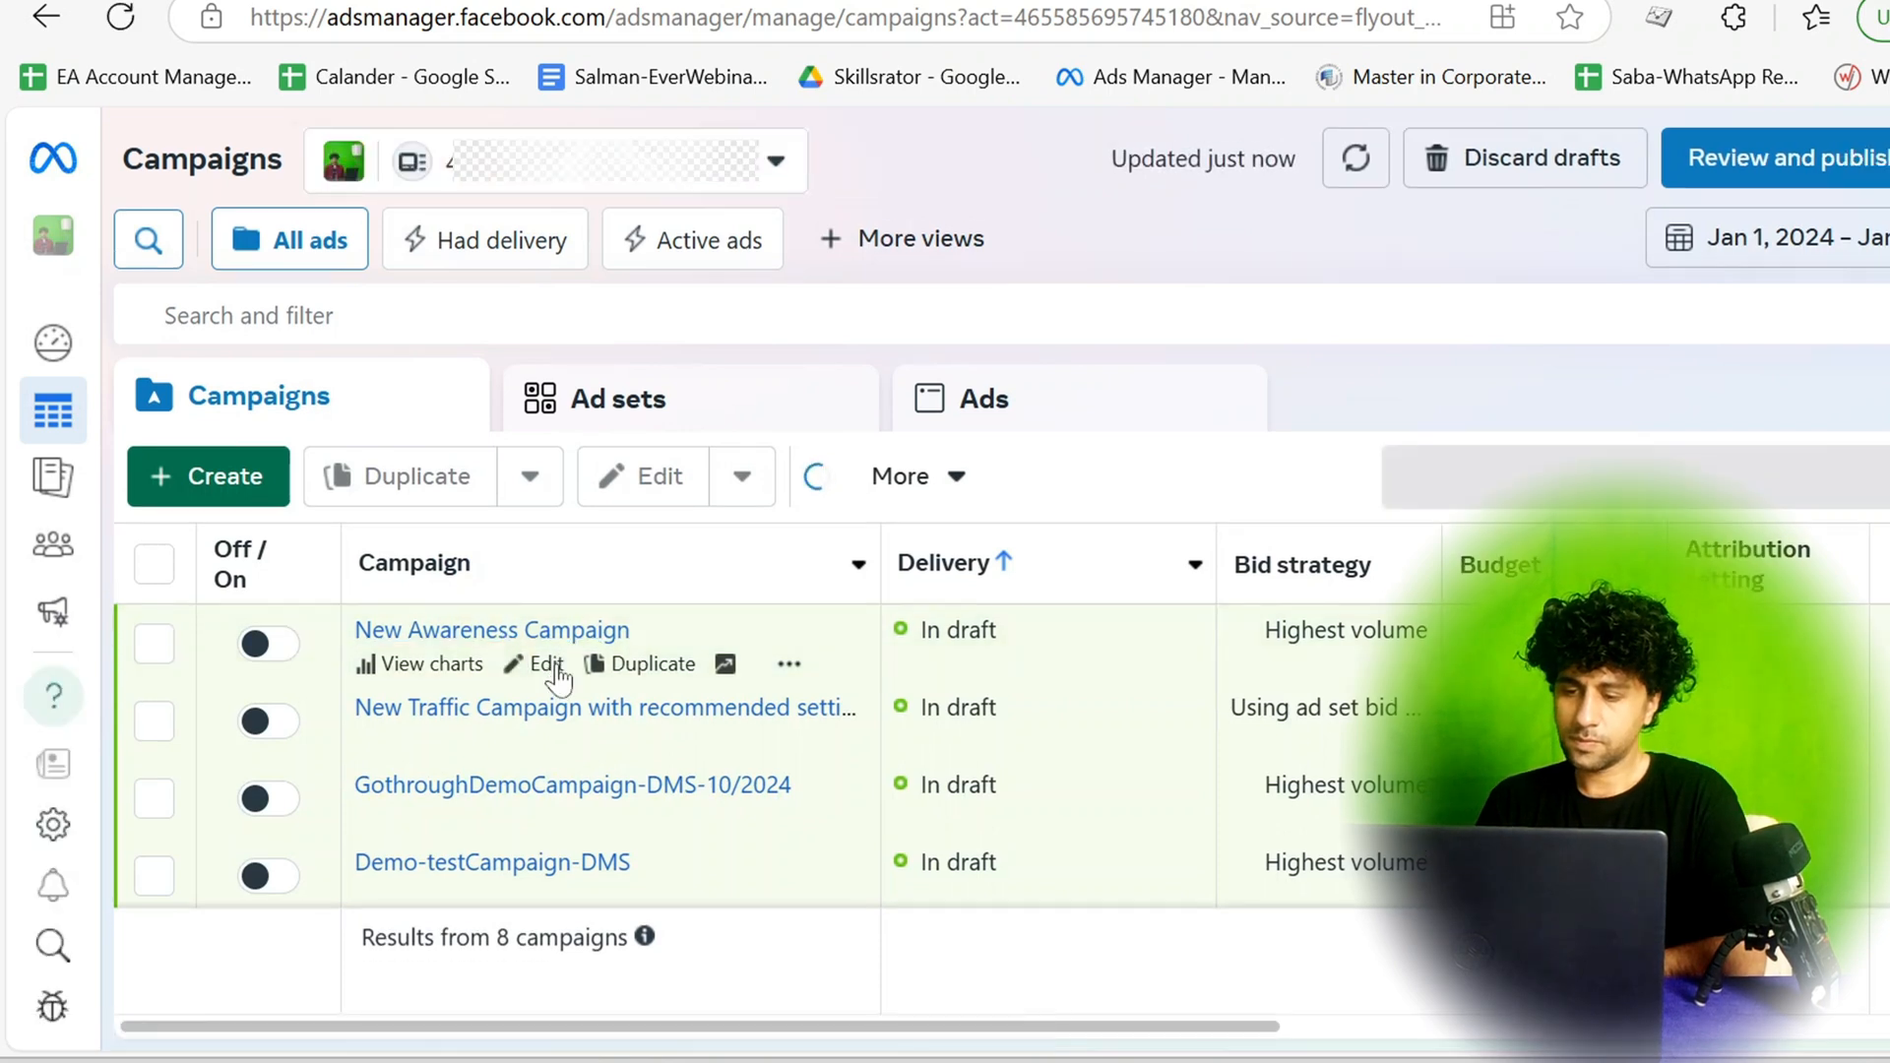
# Open New Awareness Campaign for editing and go to its New Awareness Ad Set - Copy, dismissing the payment method notices.
pyautogui.click(554, 664)
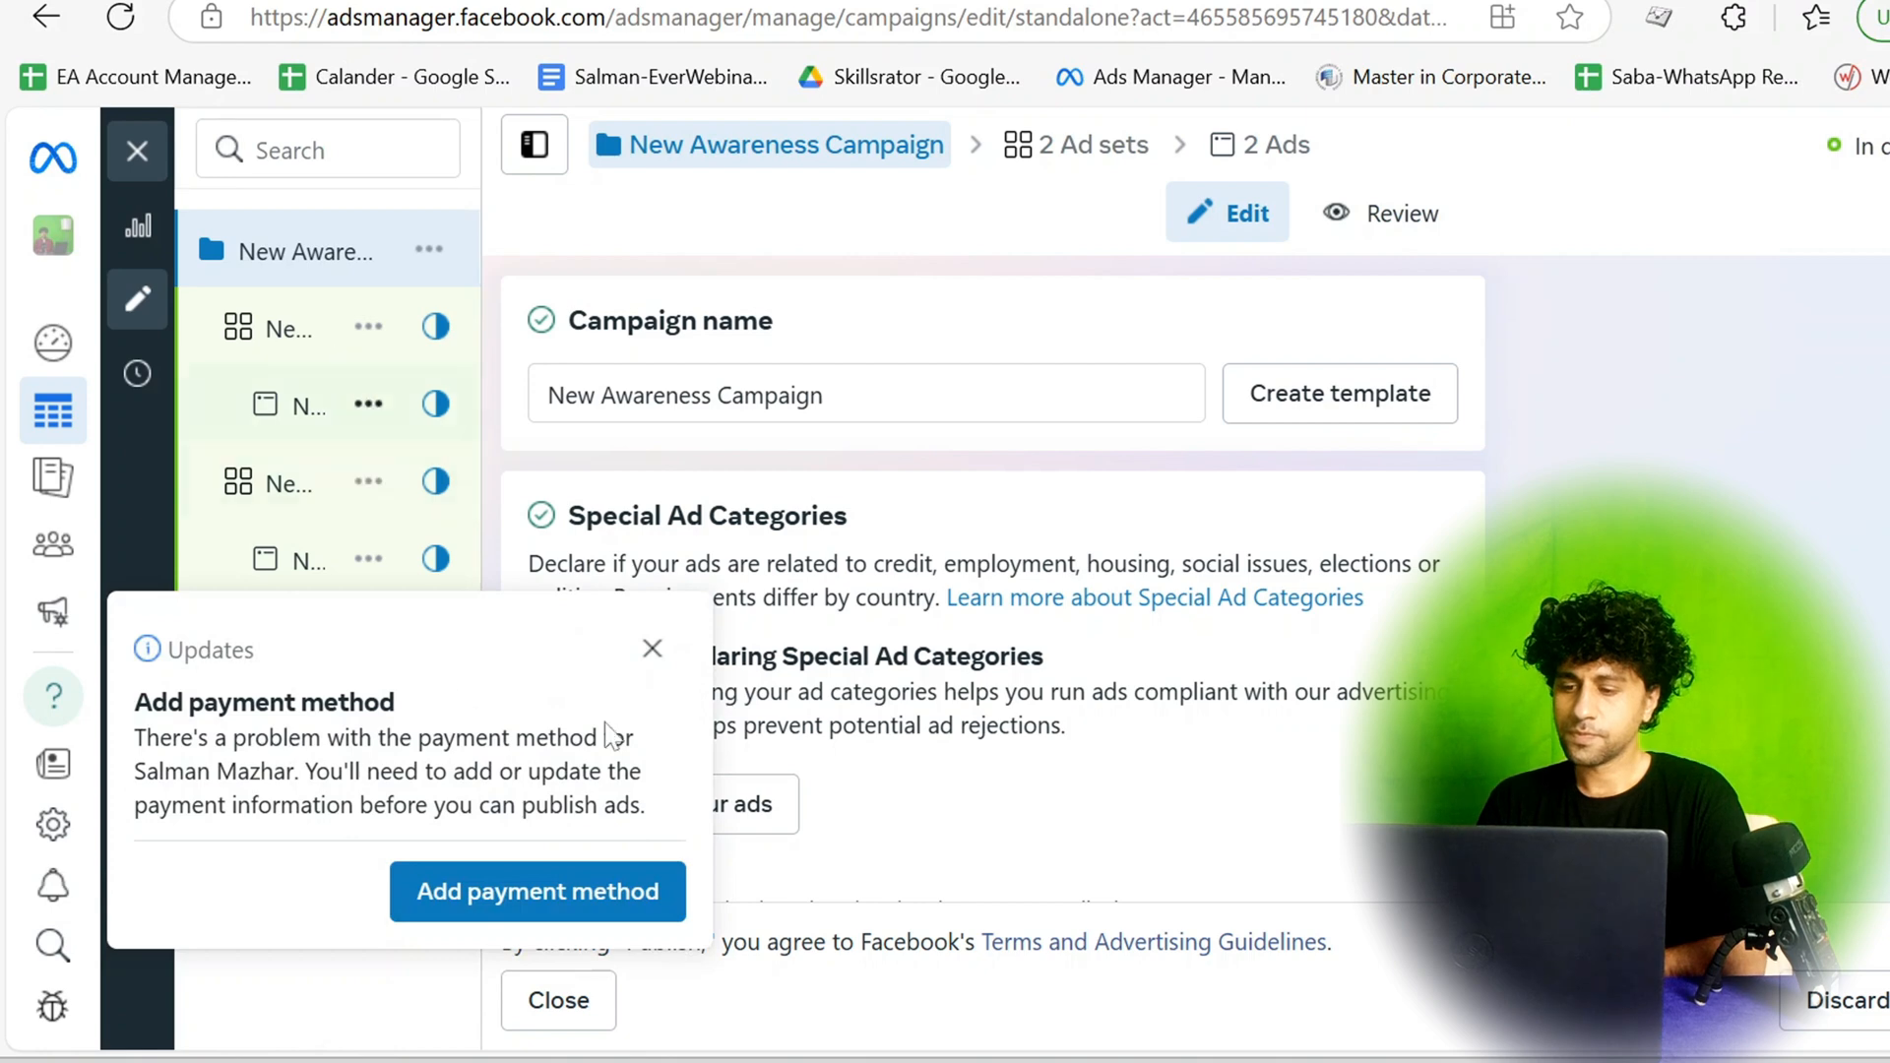
pyautogui.click(651, 655)
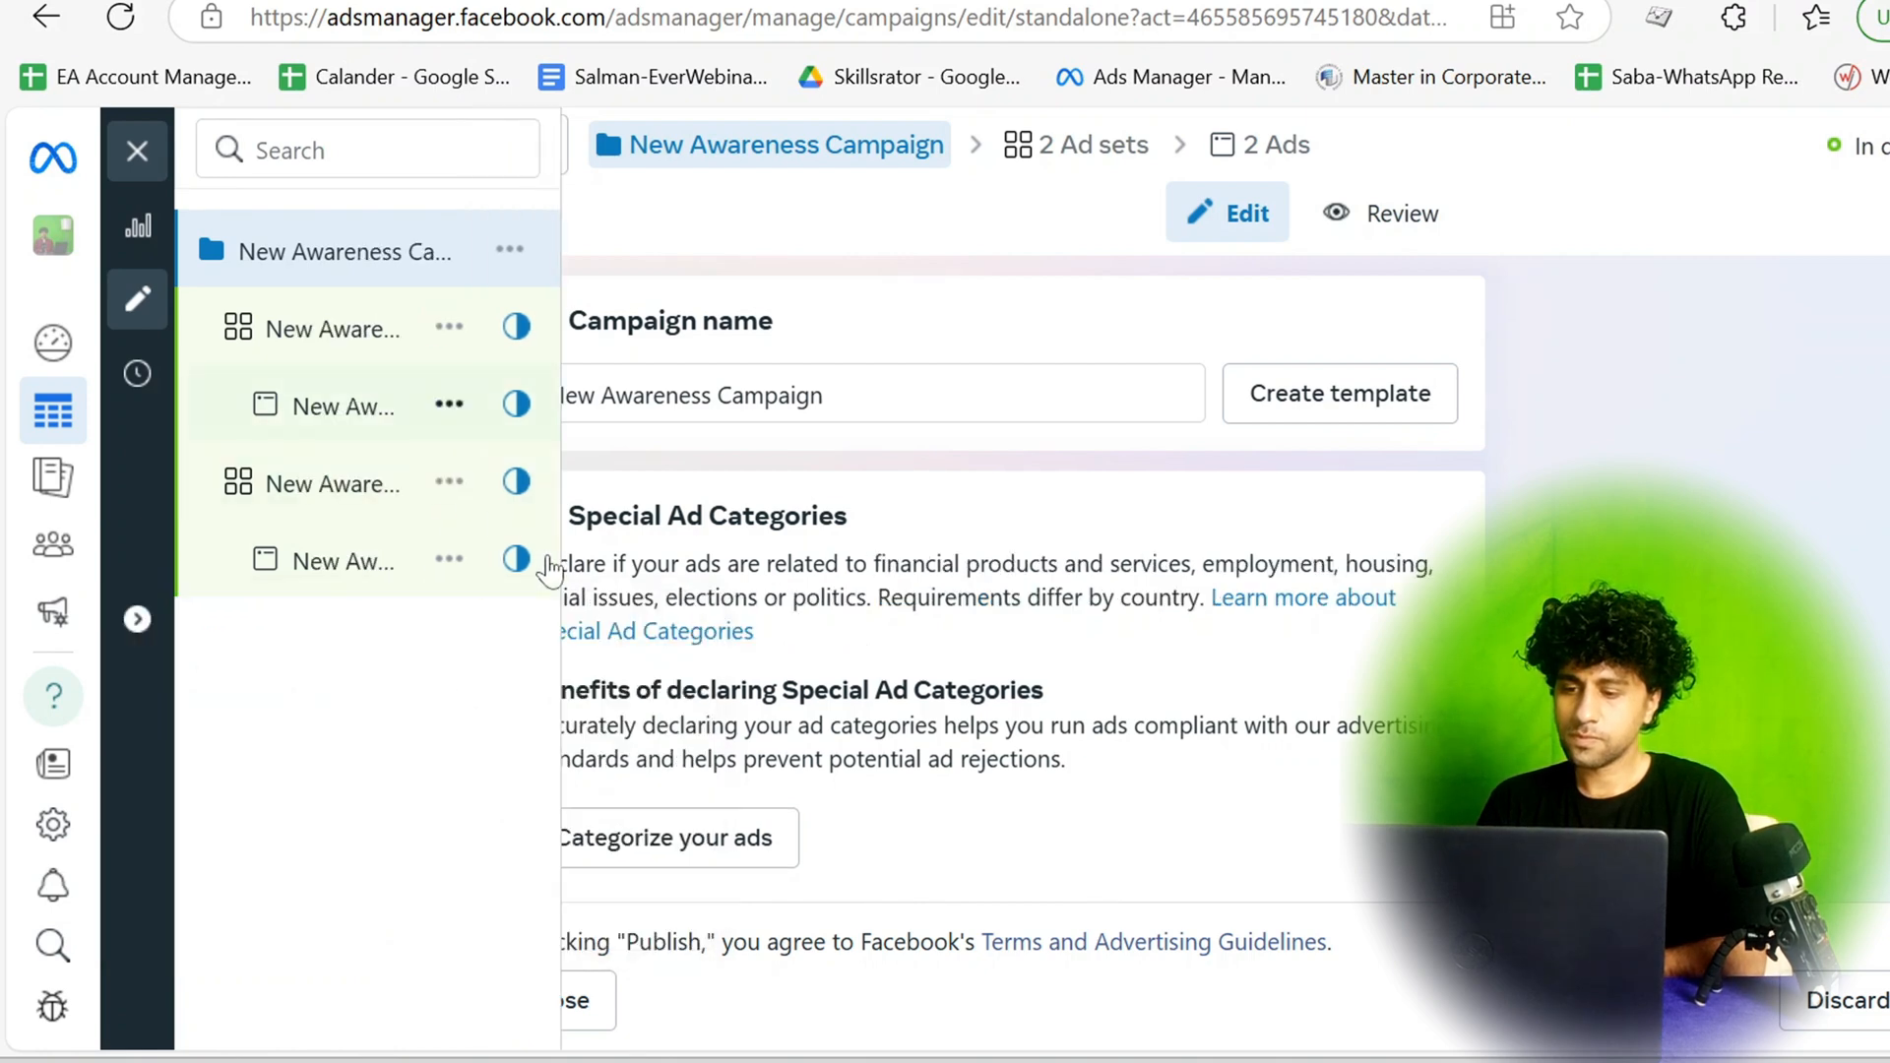
pyautogui.click(336, 343)
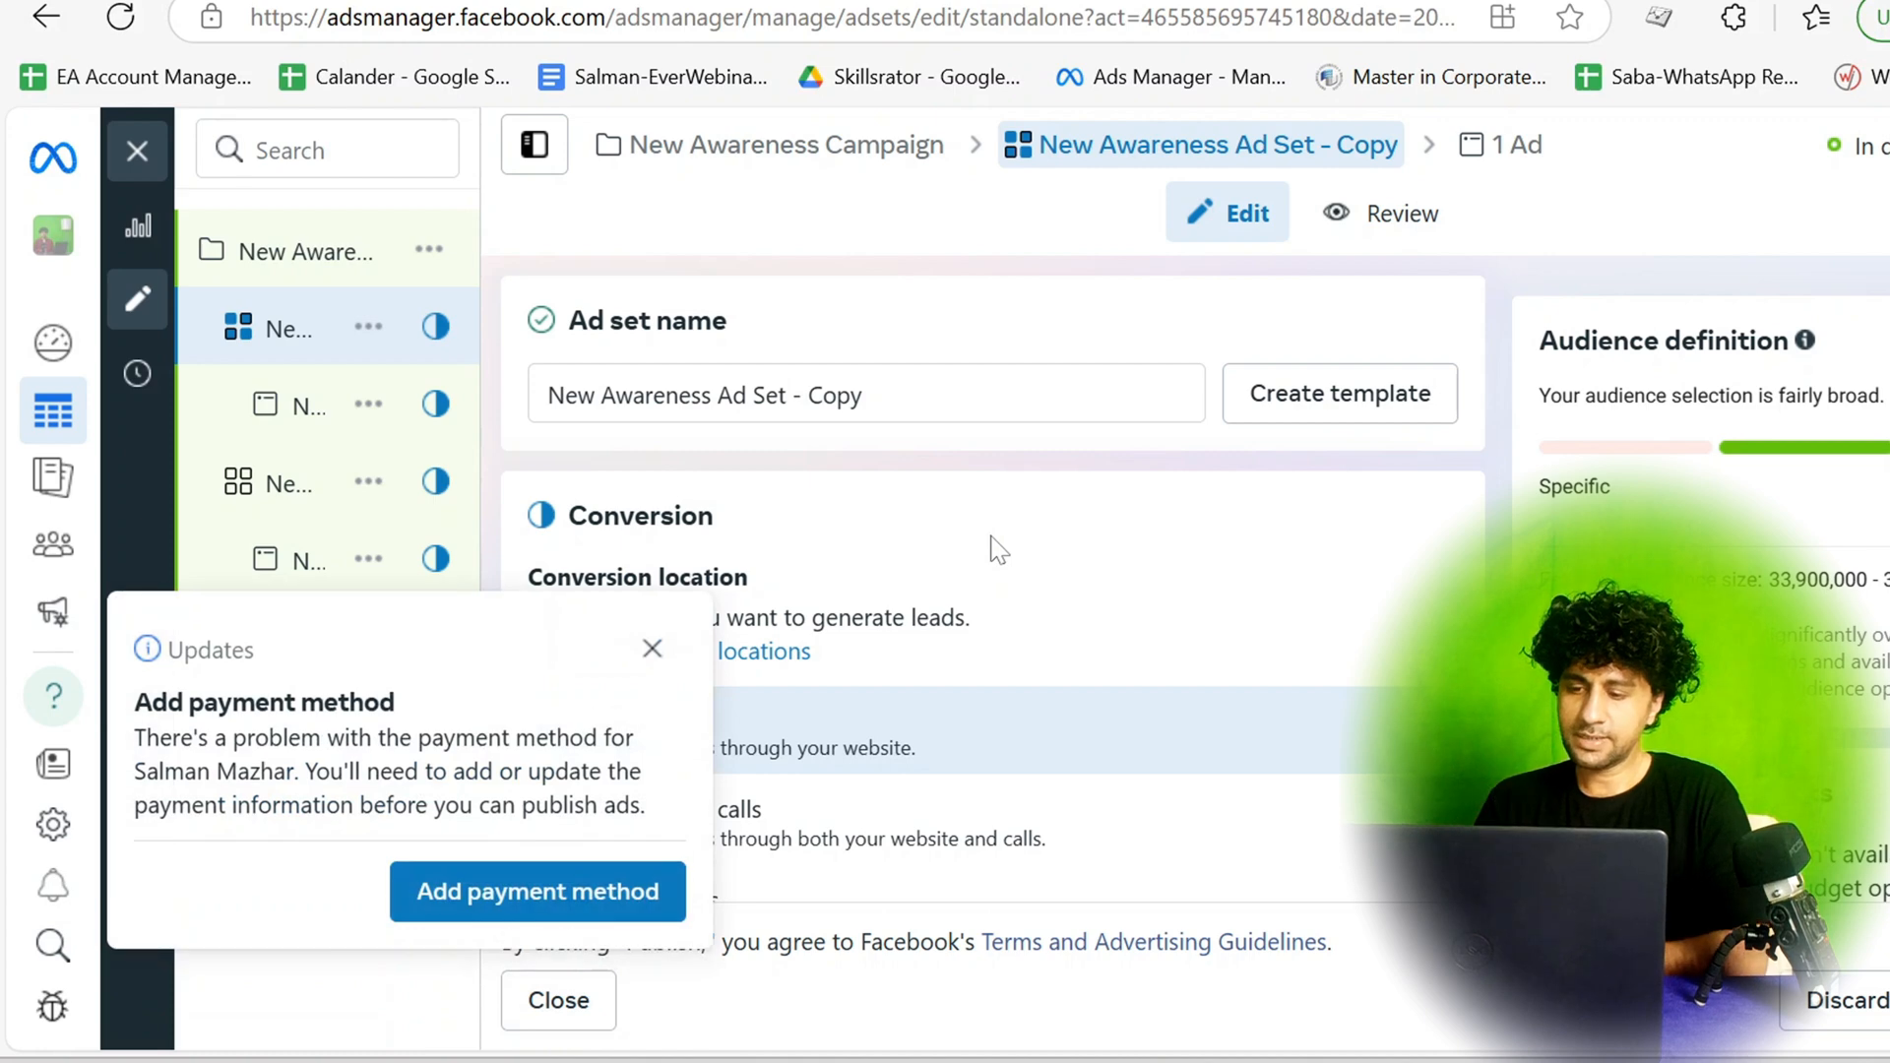
pyautogui.click(657, 652)
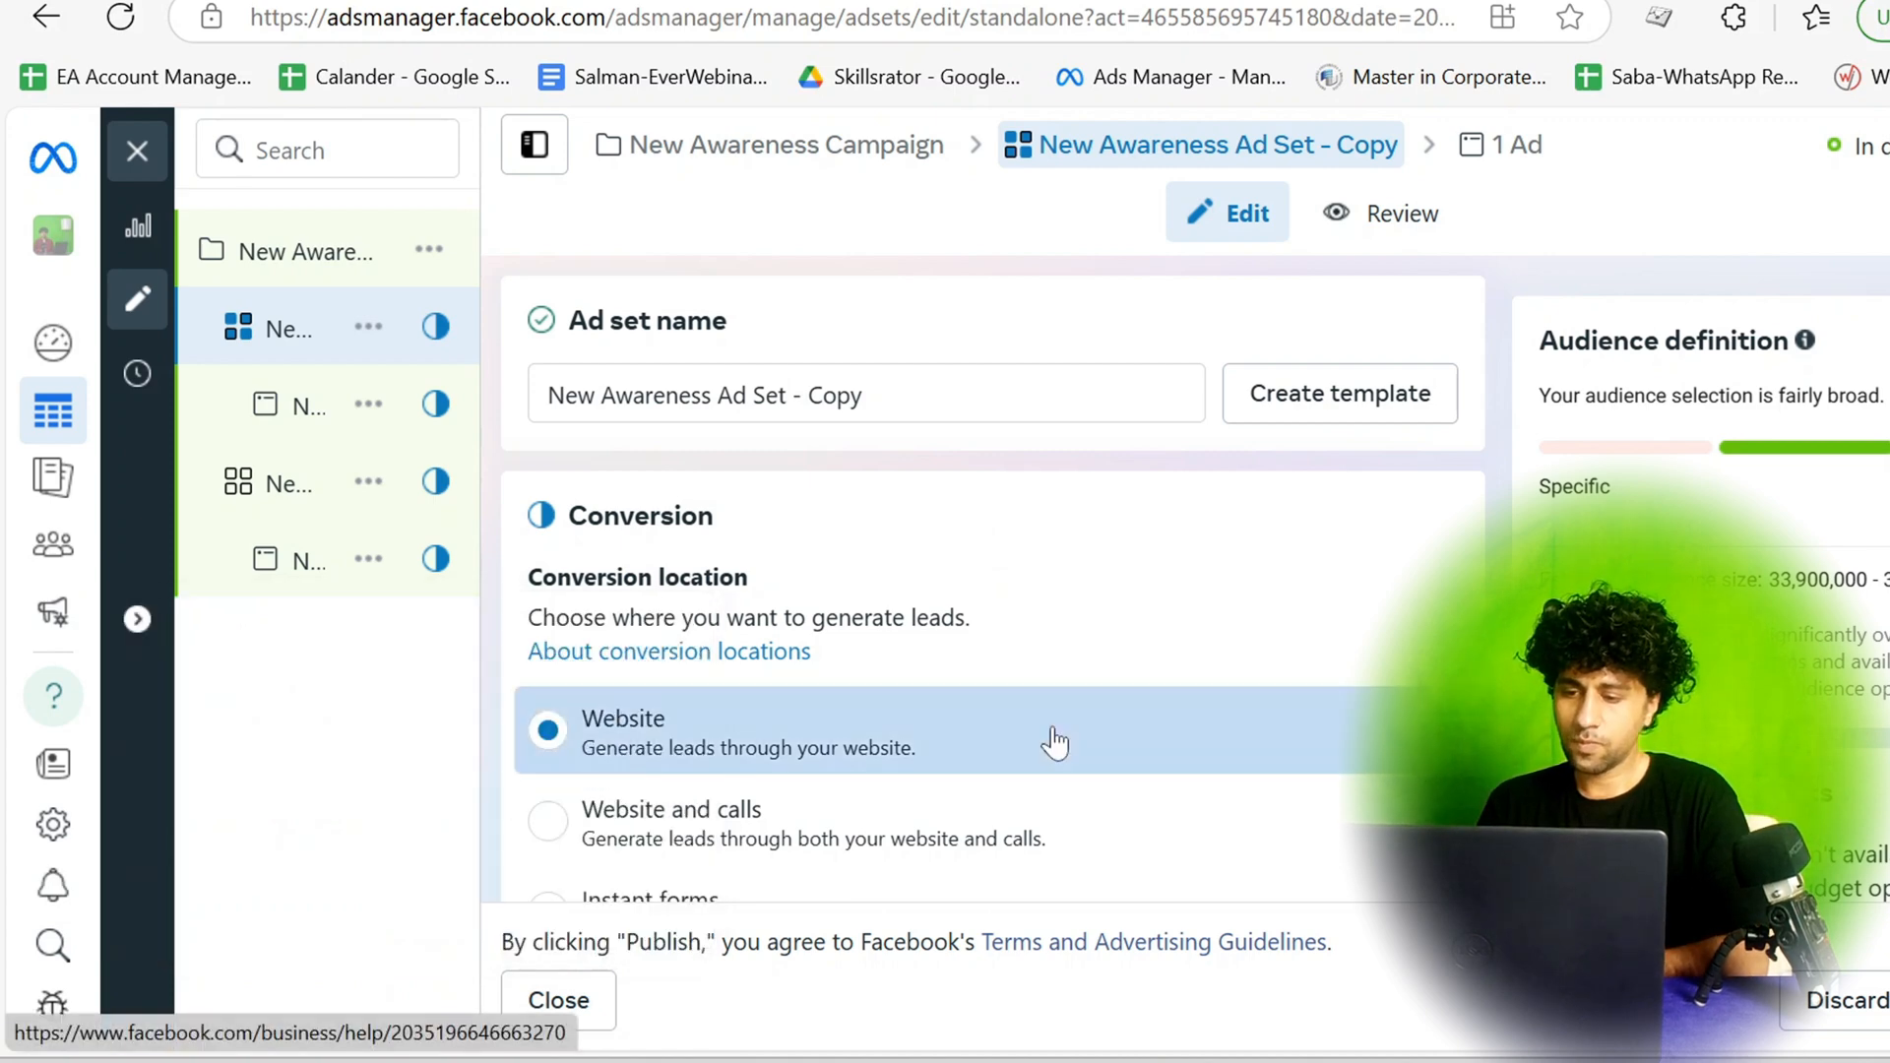
# Review the ad set's settings down to Audience controls and expand the additional options below Locations.
pyautogui.scroll(-2, 1053, 742)
pyautogui.scroll(-12, 1054, 741)
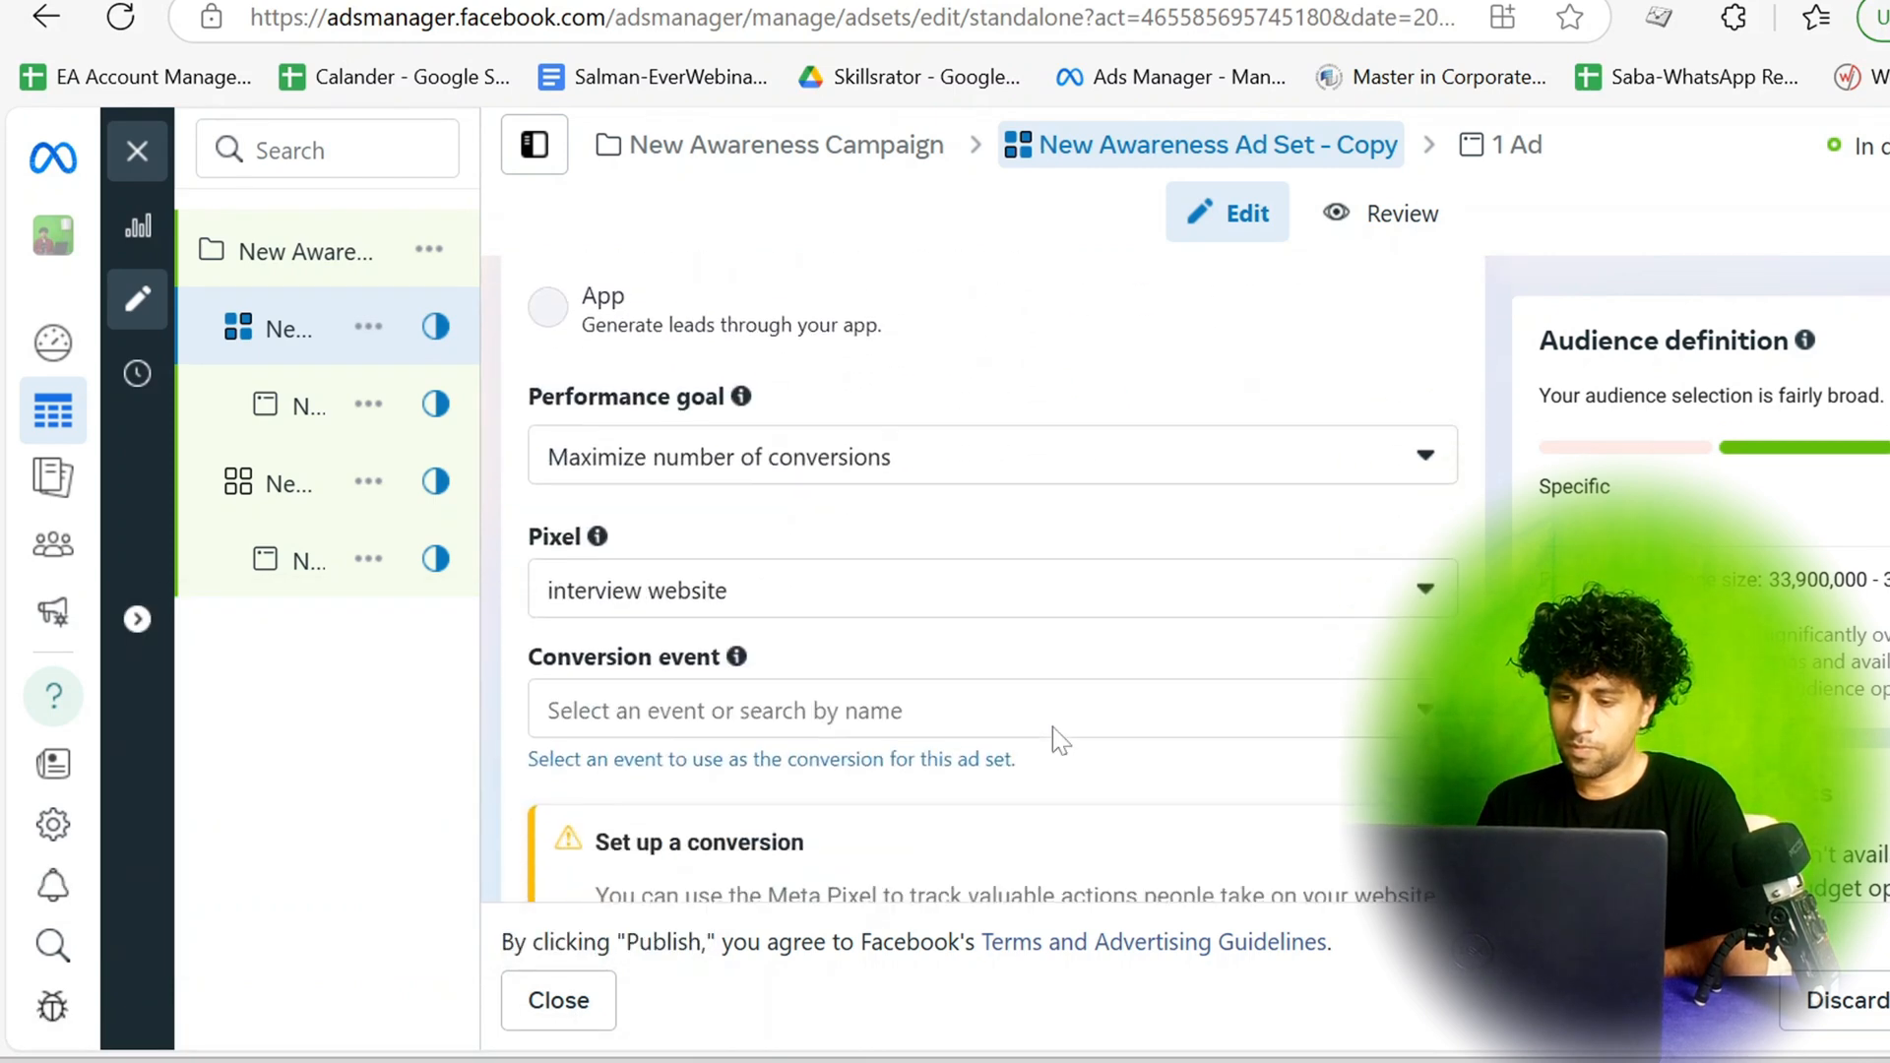
pyautogui.scroll(-5, 1053, 728)
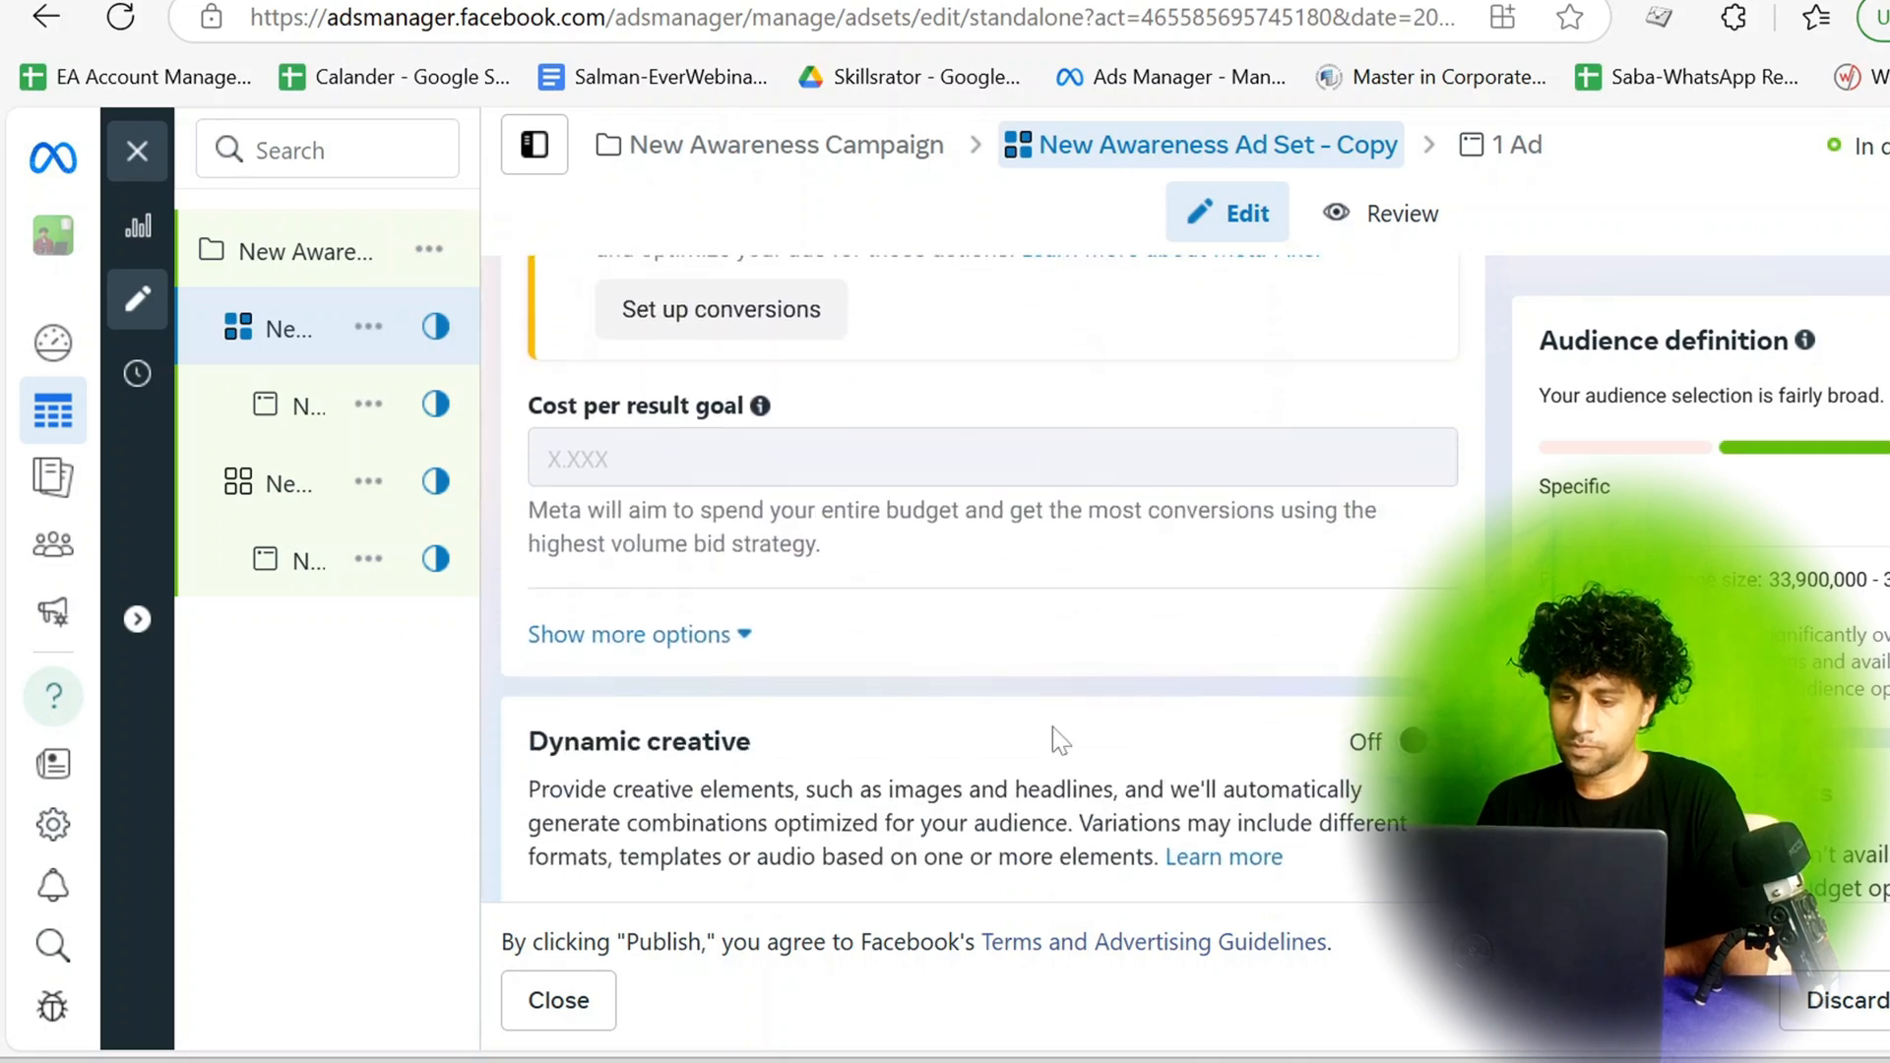
pyautogui.scroll(-5, 1053, 741)
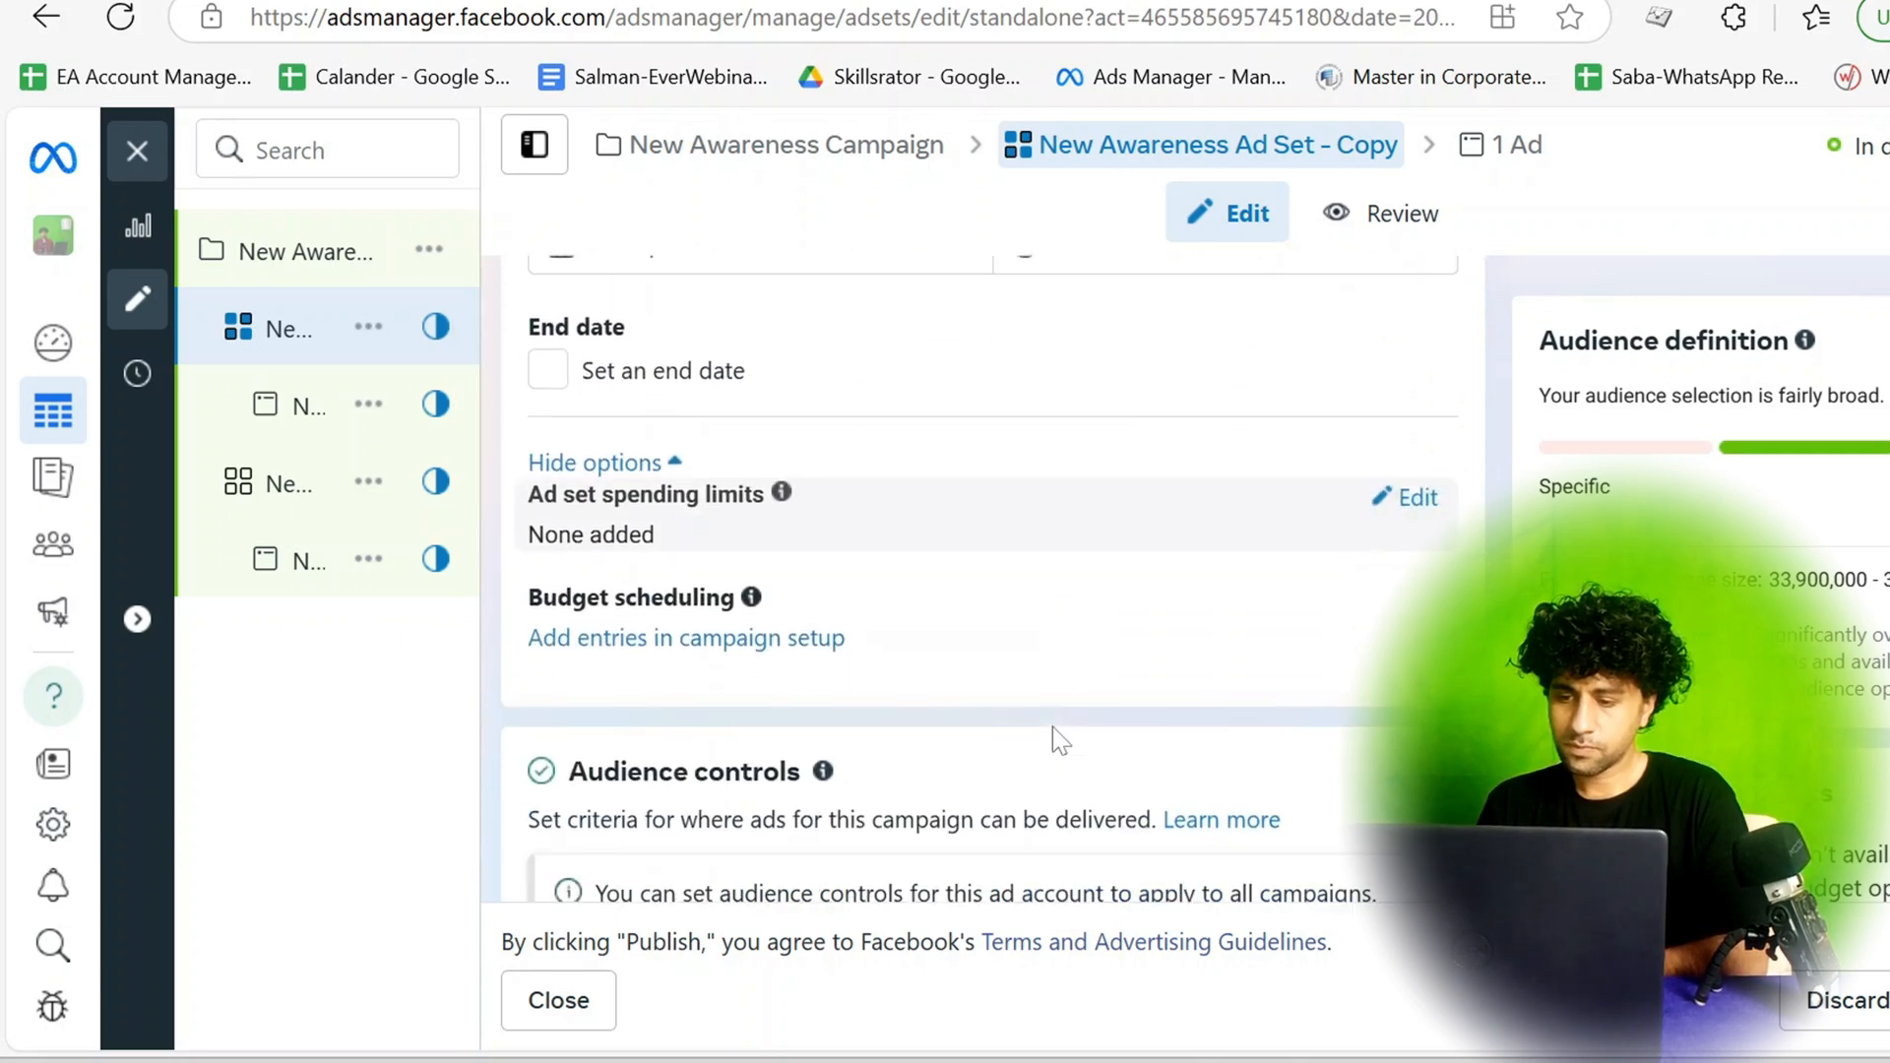
pyautogui.scroll(-2, 980, 579)
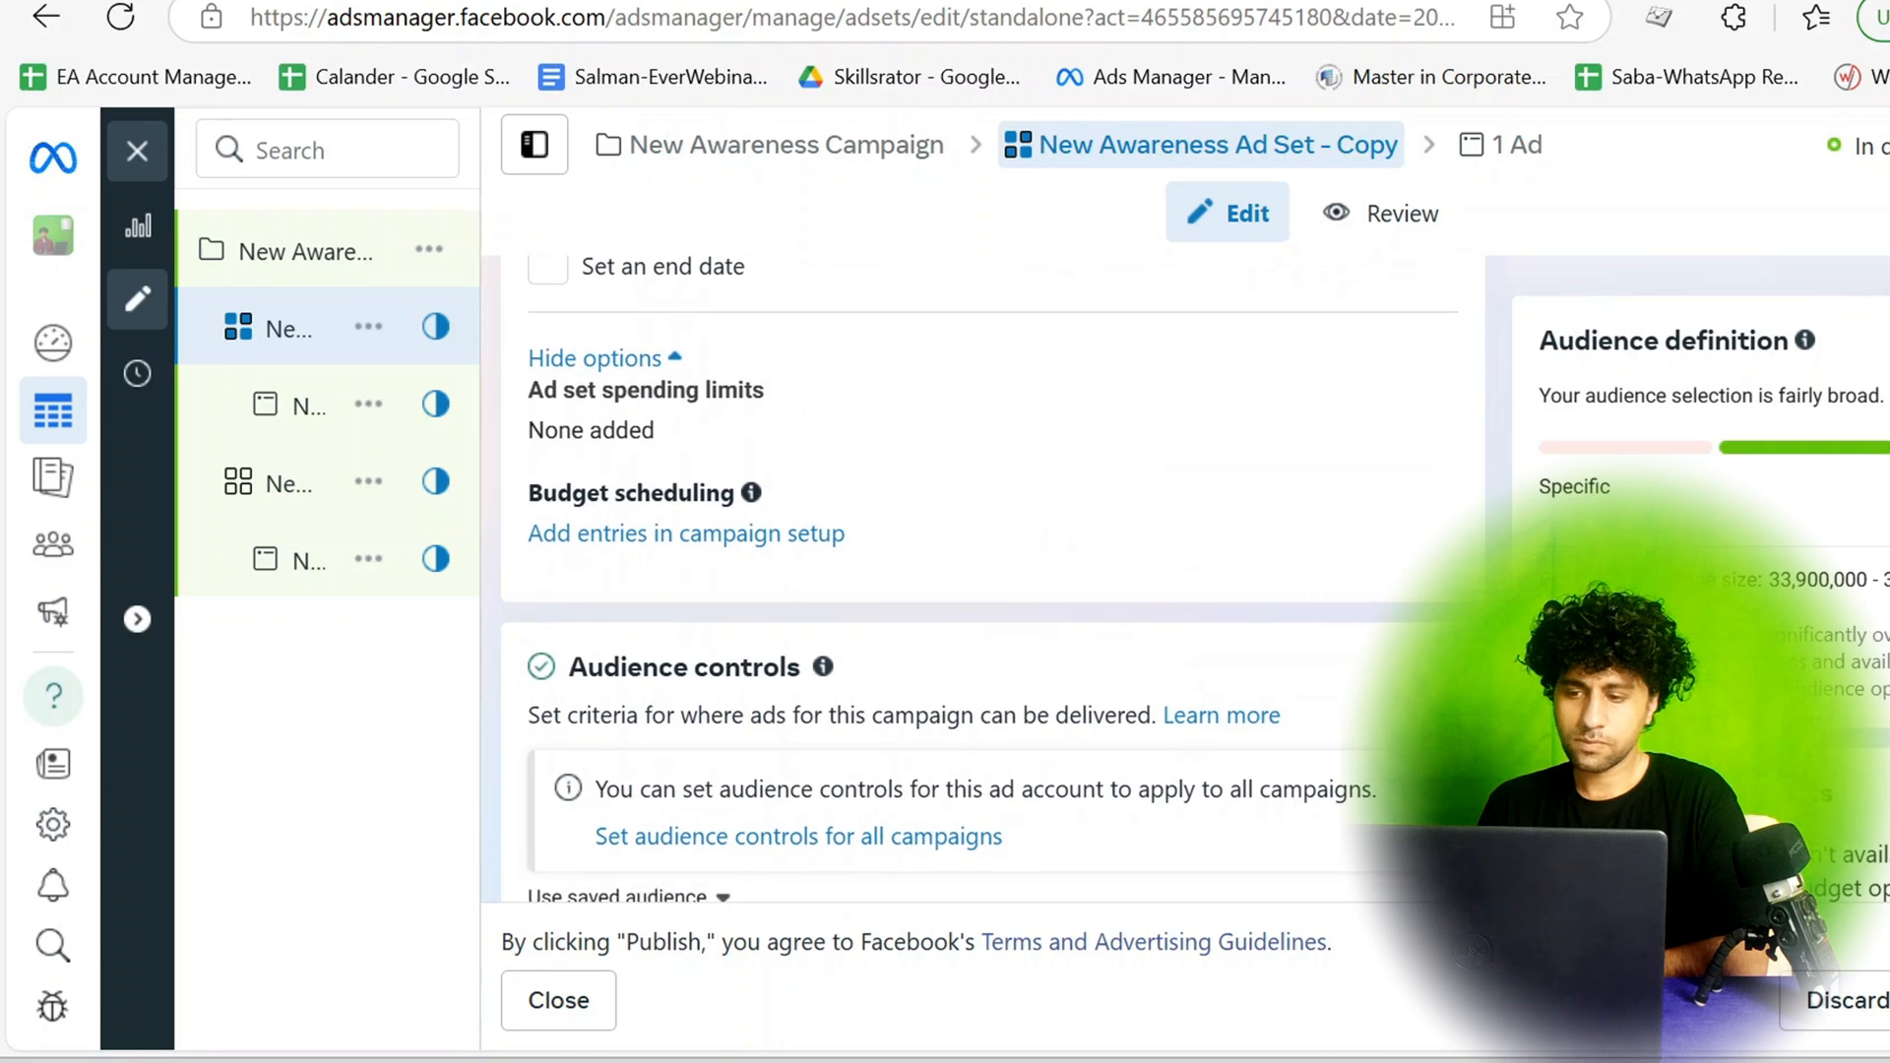
pyautogui.scroll(-5, 1054, 738)
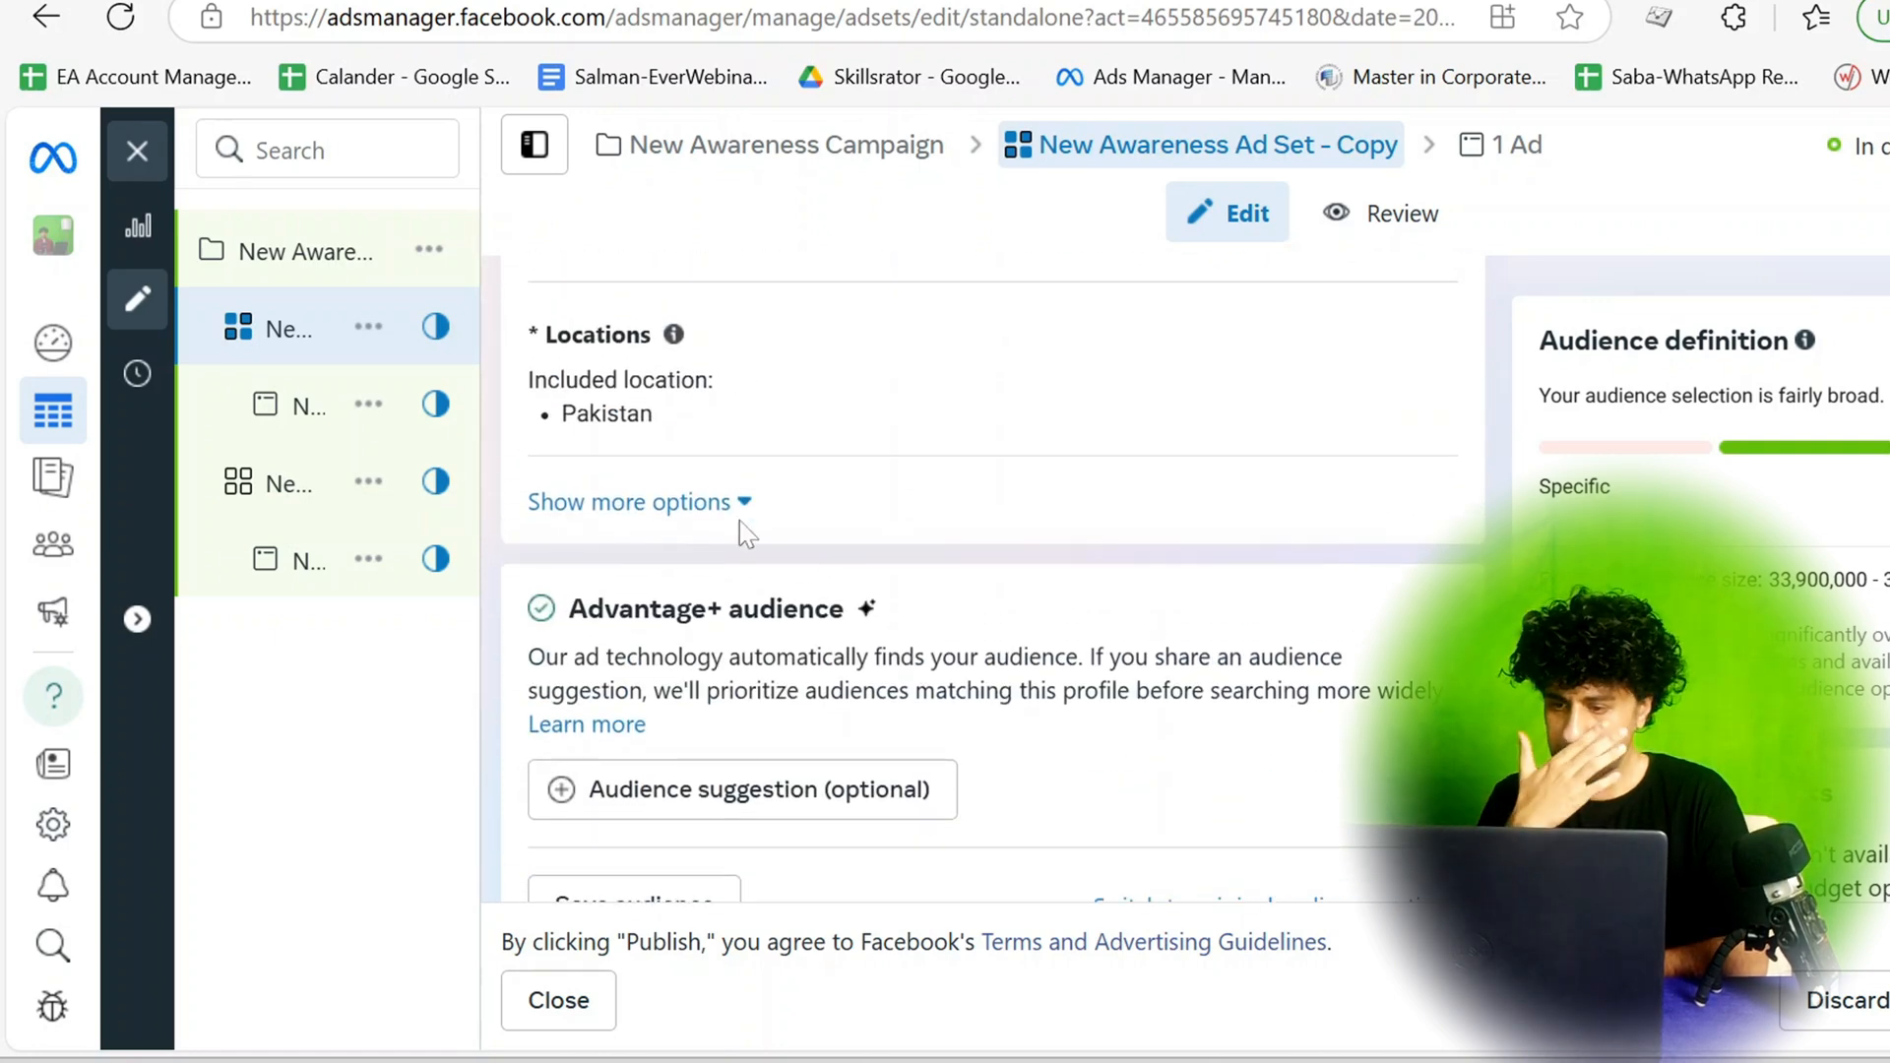
pyautogui.click(667, 507)
pyautogui.scroll(-1, 669, 514)
pyautogui.scroll(-6, 666, 512)
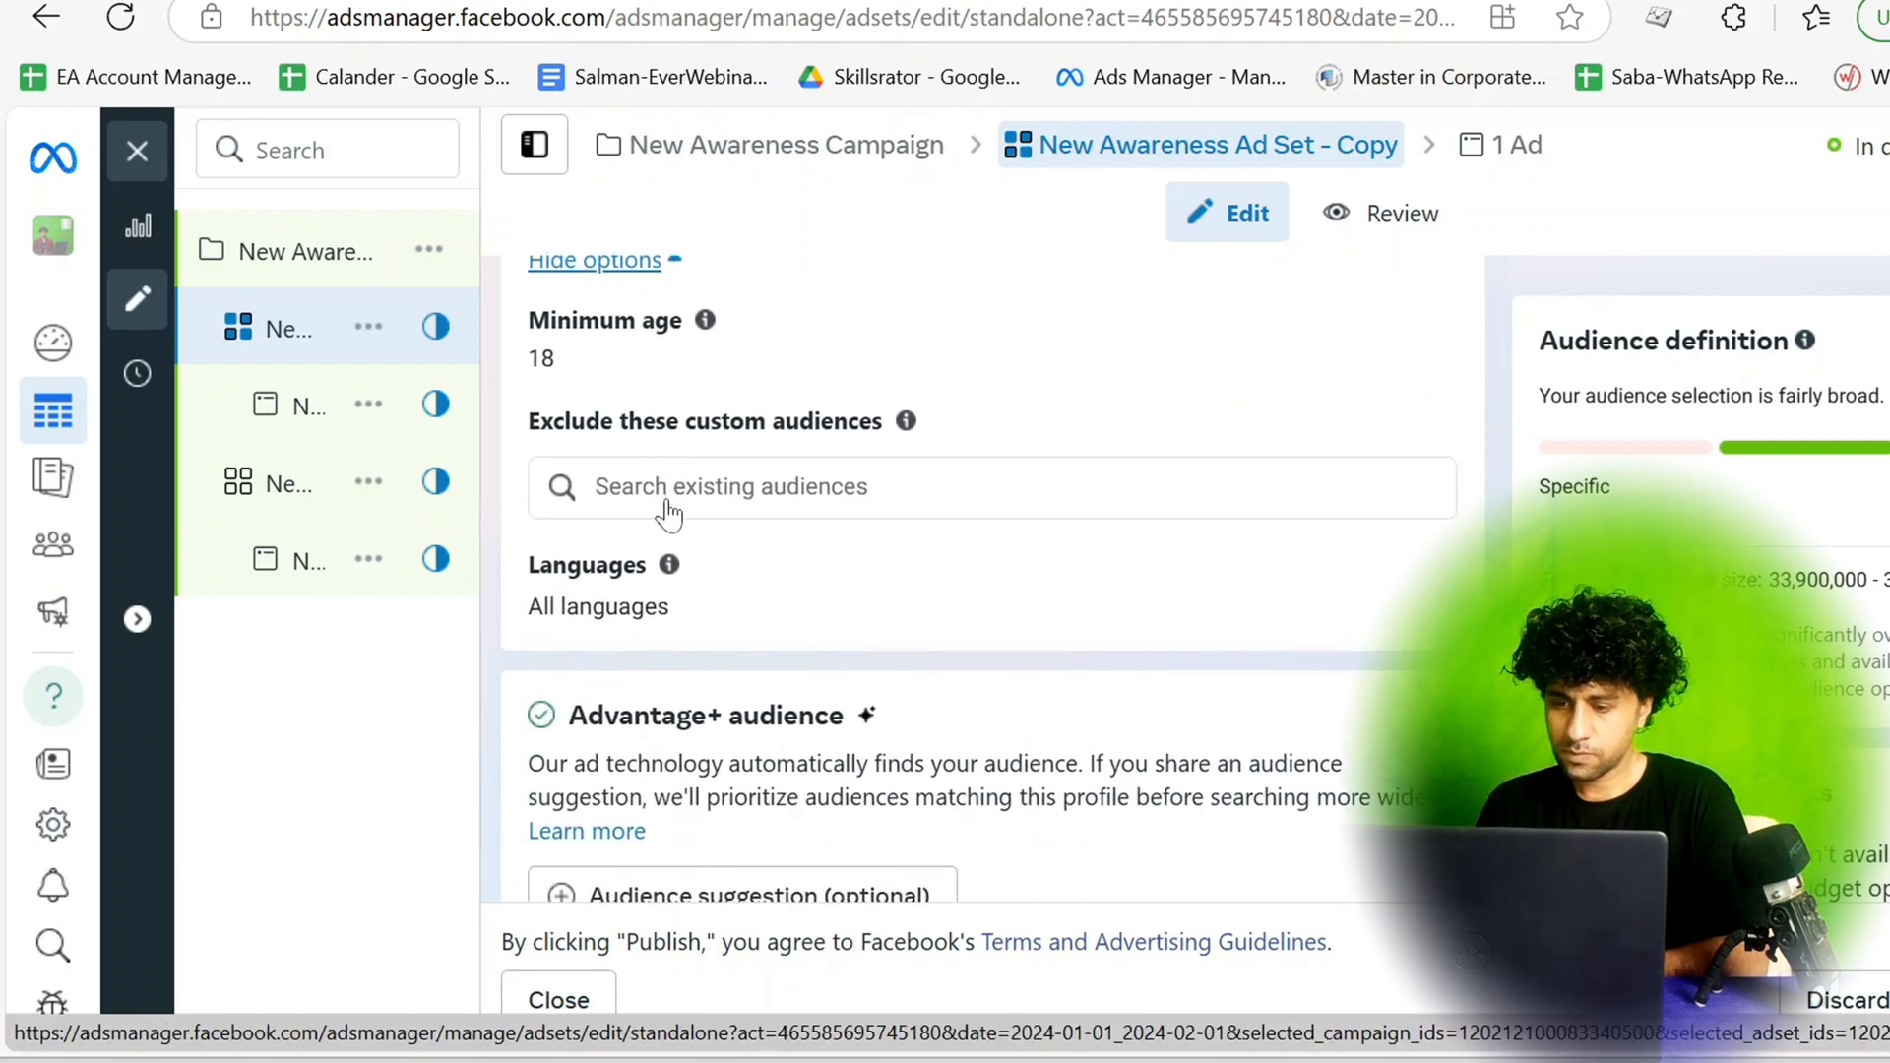
# Switch the ad set from Advantage+ audience to the original audience options and dismiss the recommendations.
pyautogui.scroll(1, 666, 507)
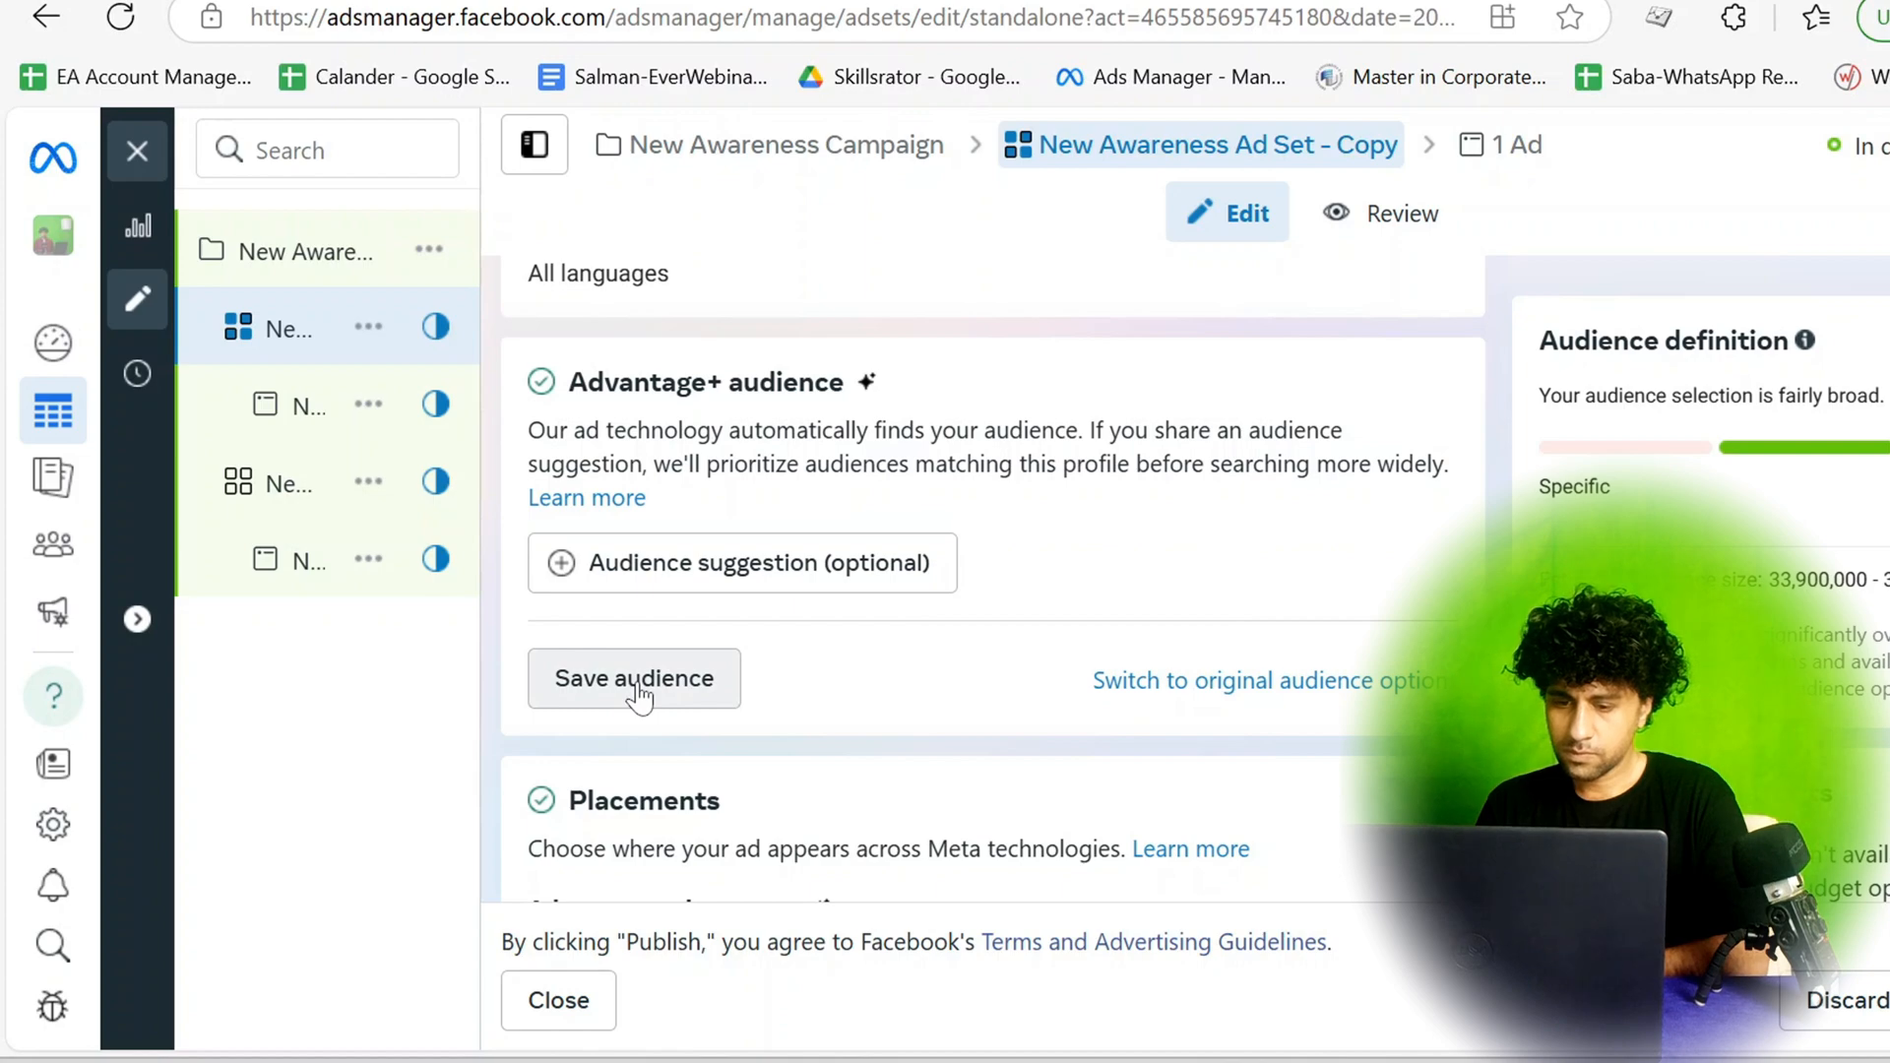
pyautogui.click(1286, 693)
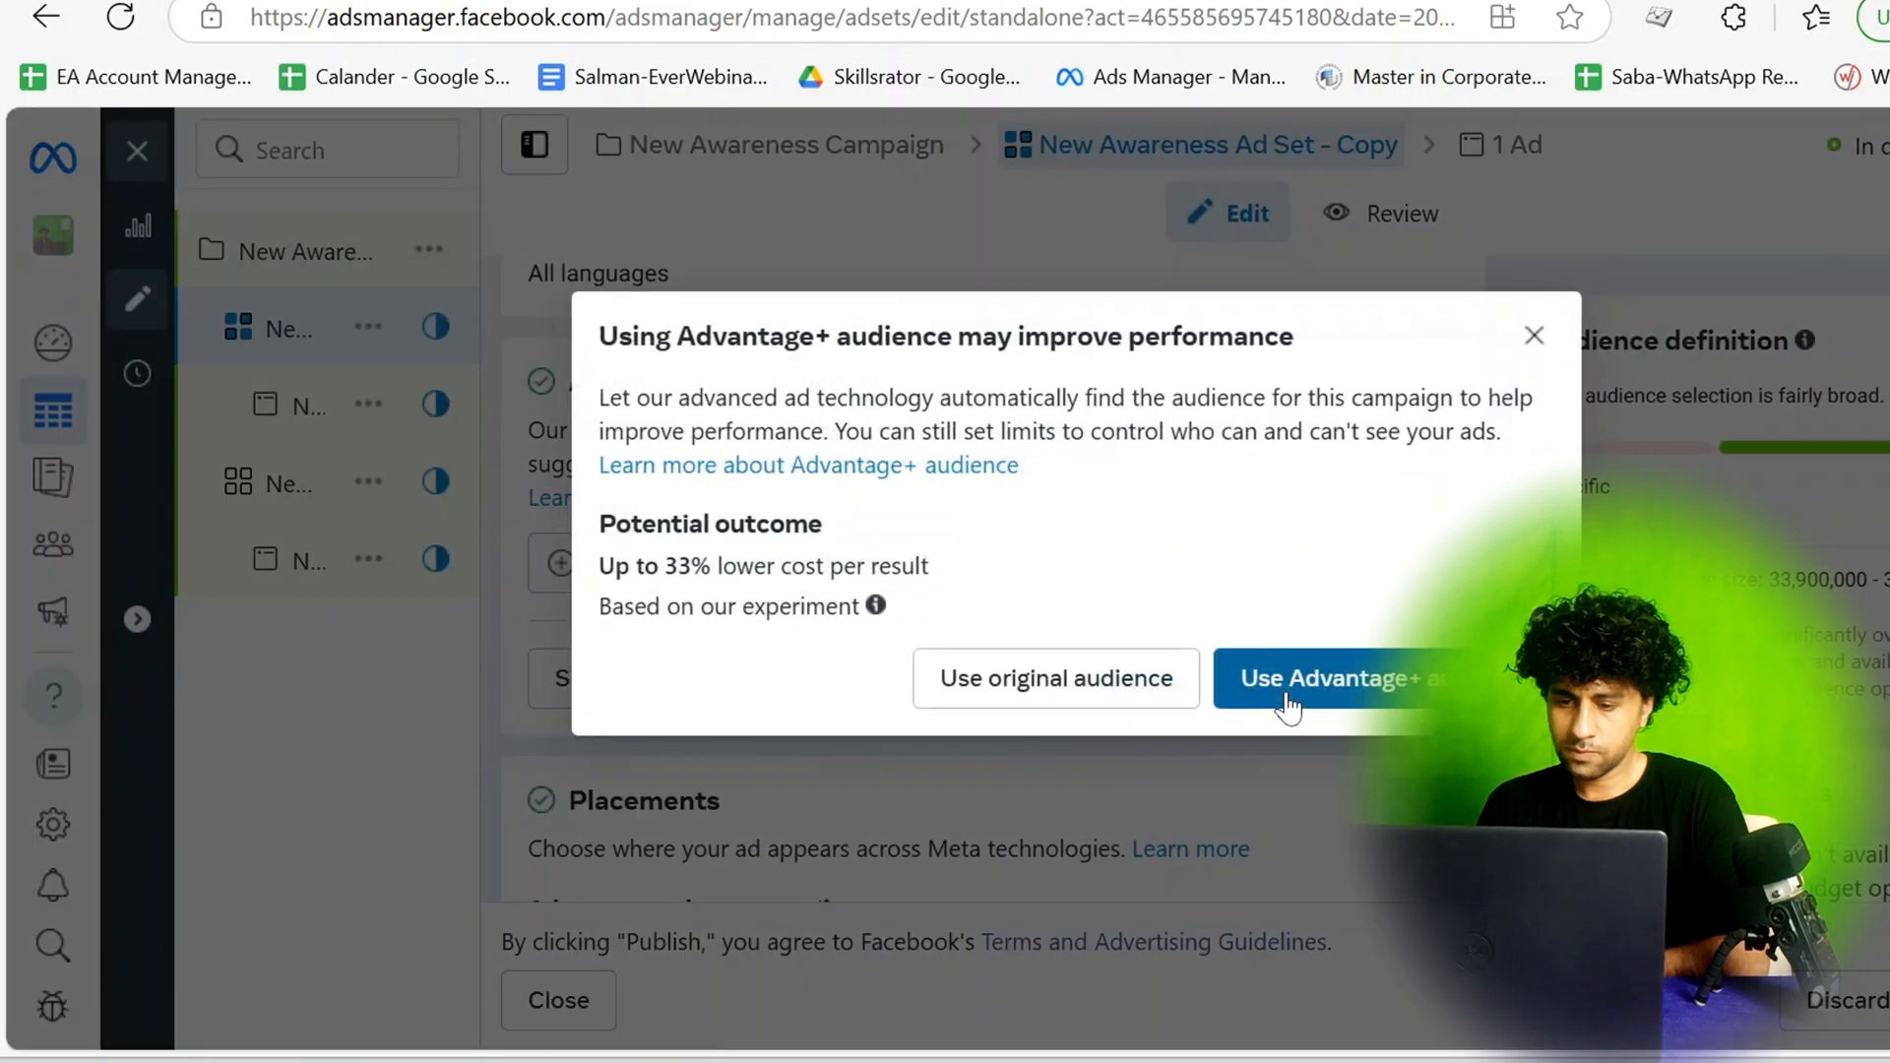
pyautogui.click(1064, 707)
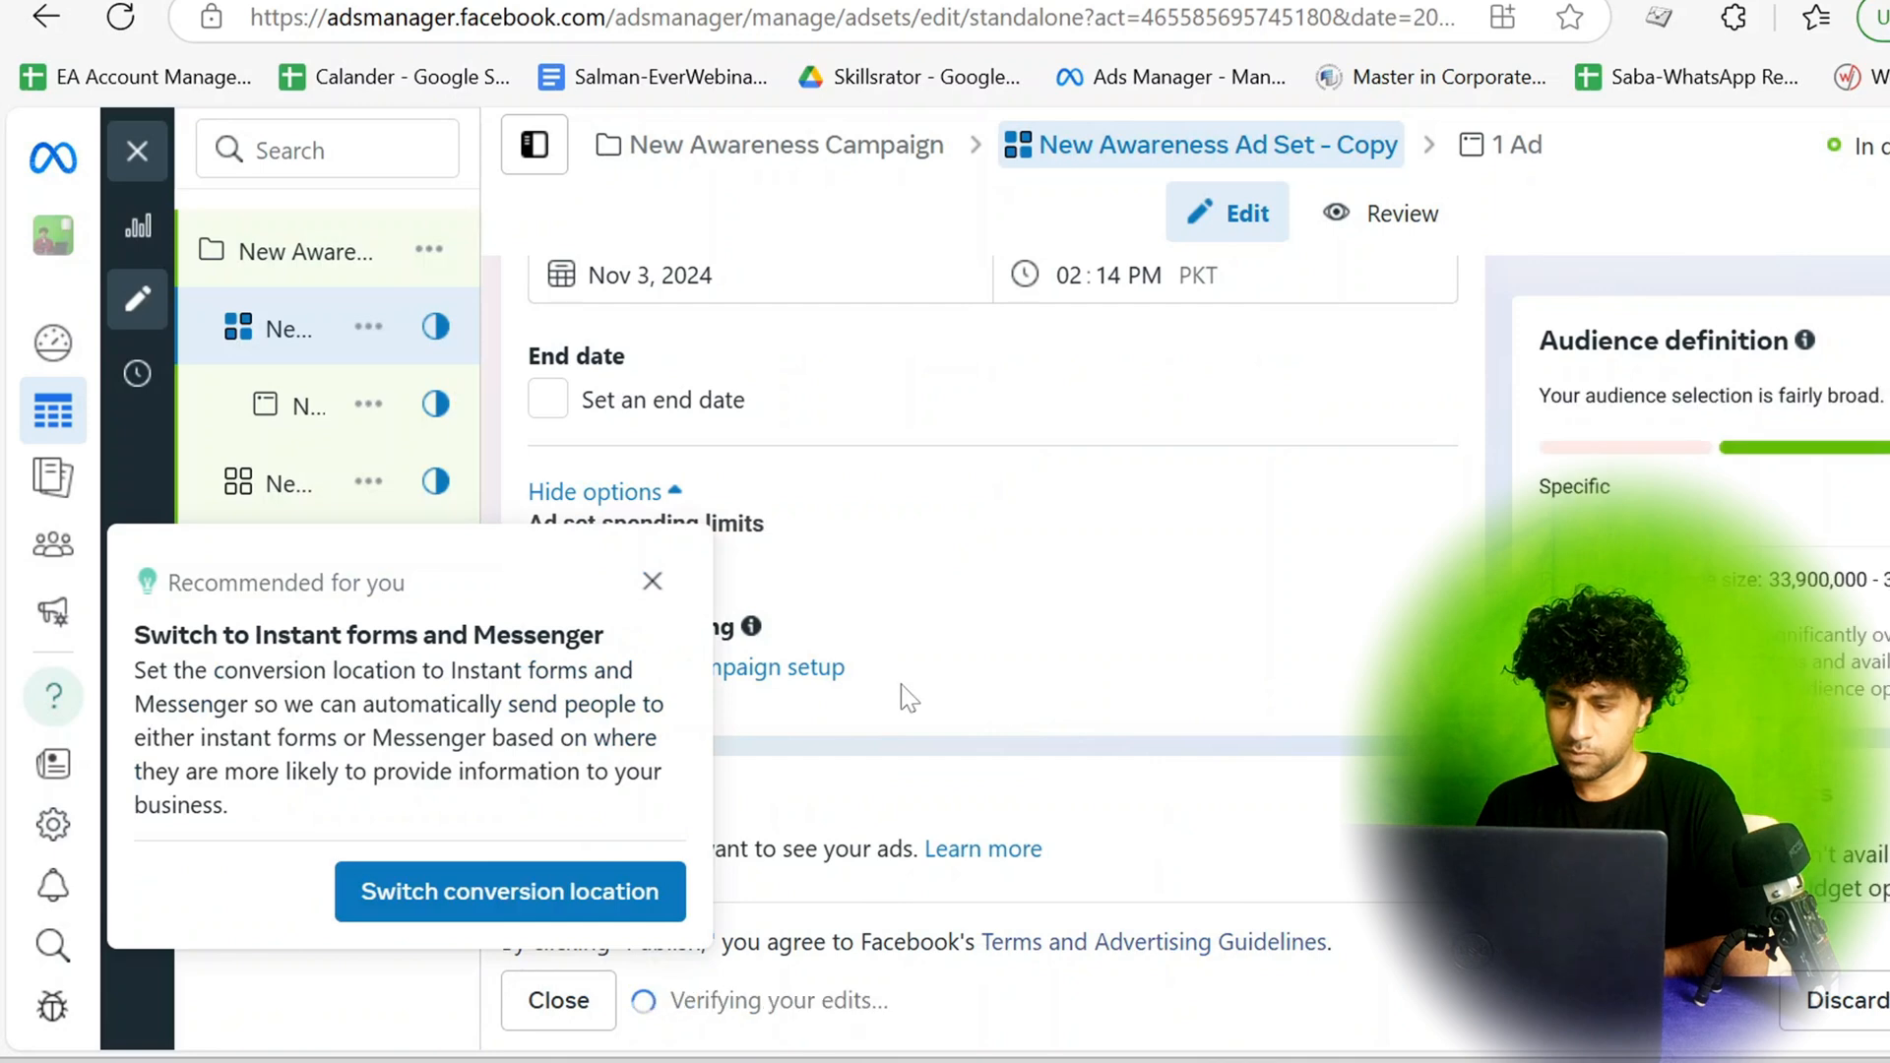
pyautogui.click(652, 582)
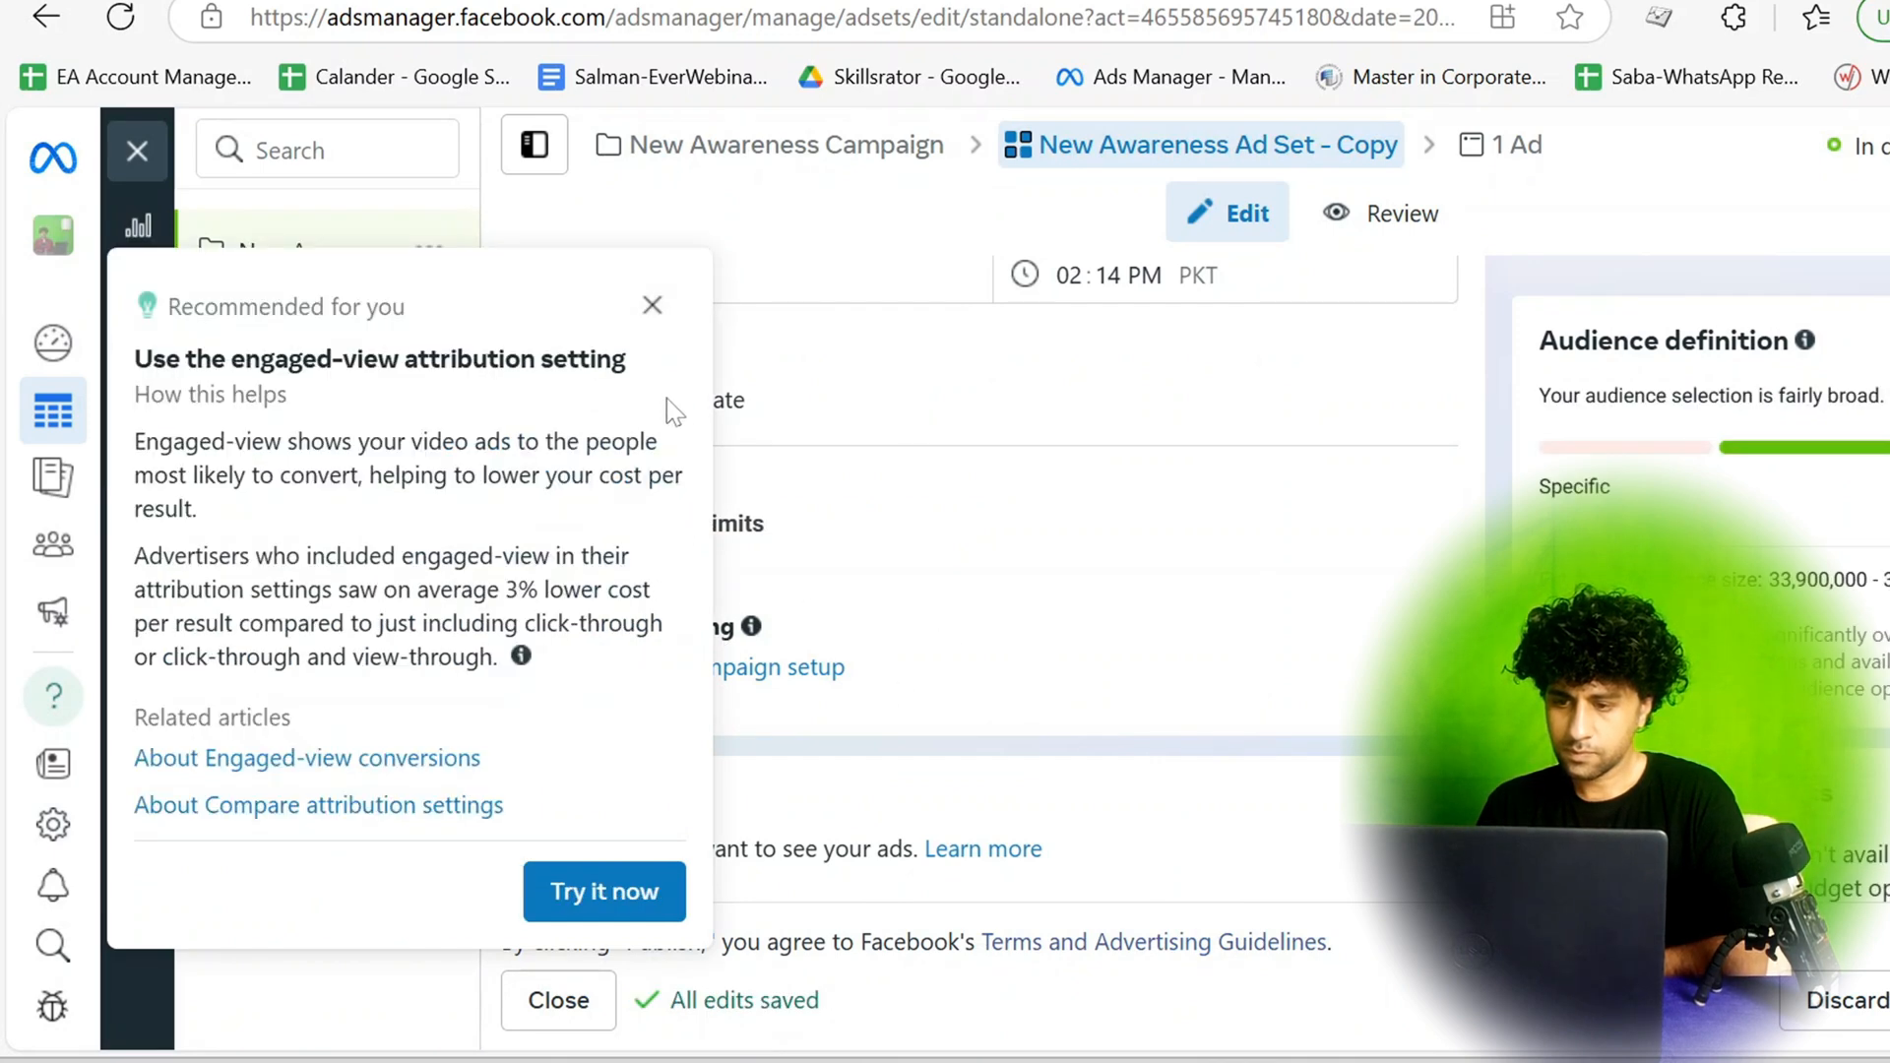
pyautogui.click(651, 307)
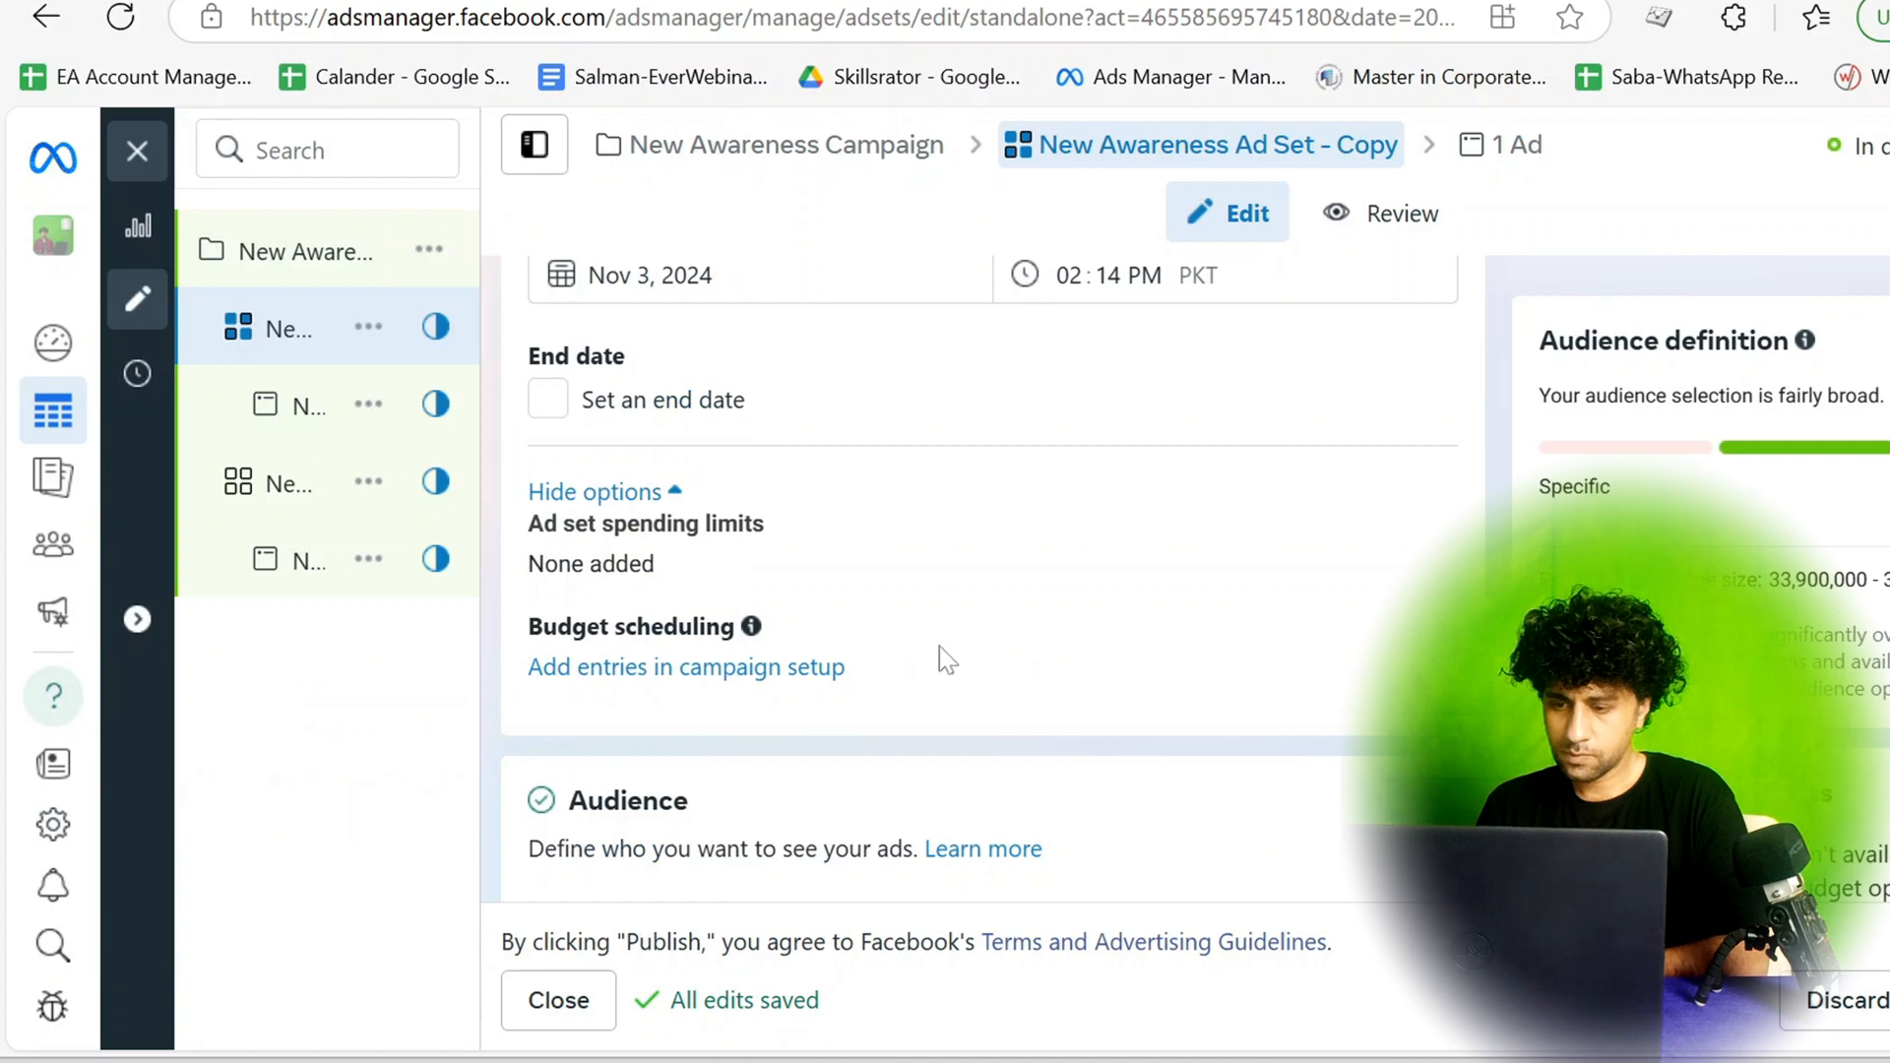
# Search the ad set's saved audiences for "page" and close the list.
pyautogui.scroll(-5, 939, 647)
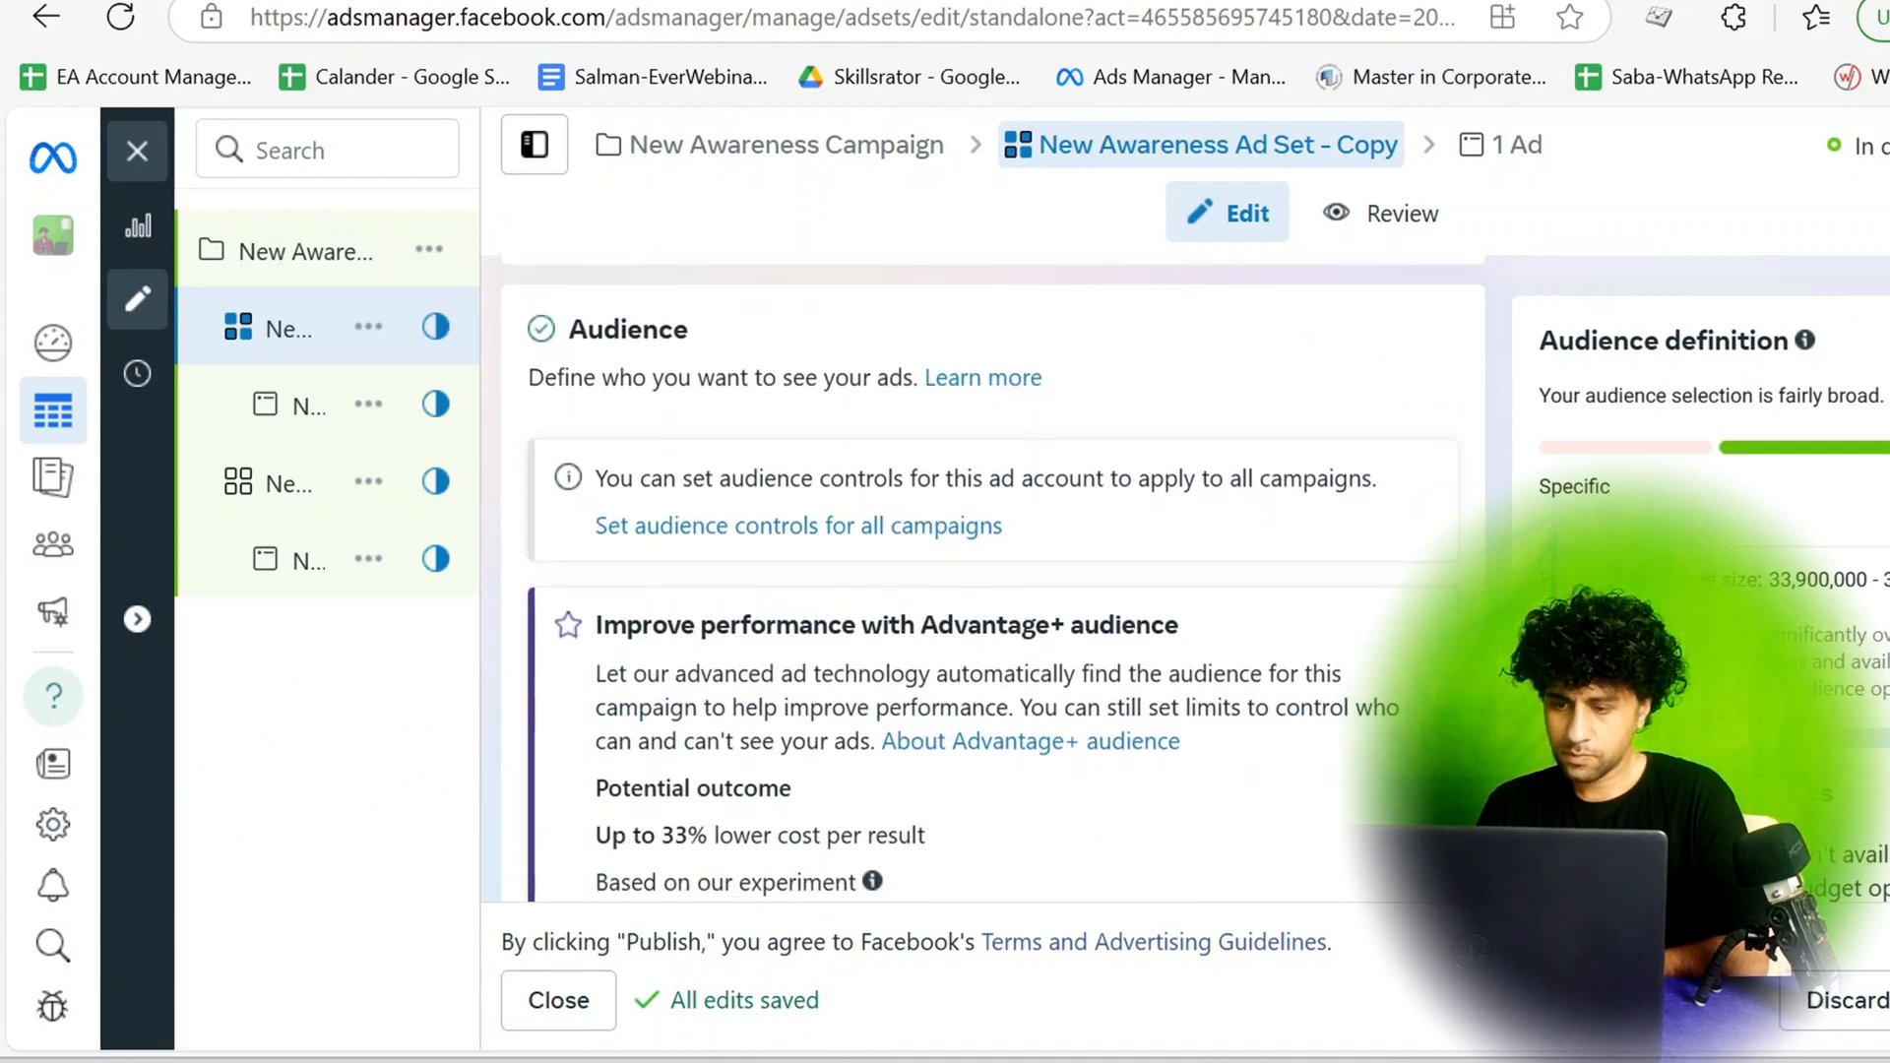
pyautogui.scroll(-5, 892, 681)
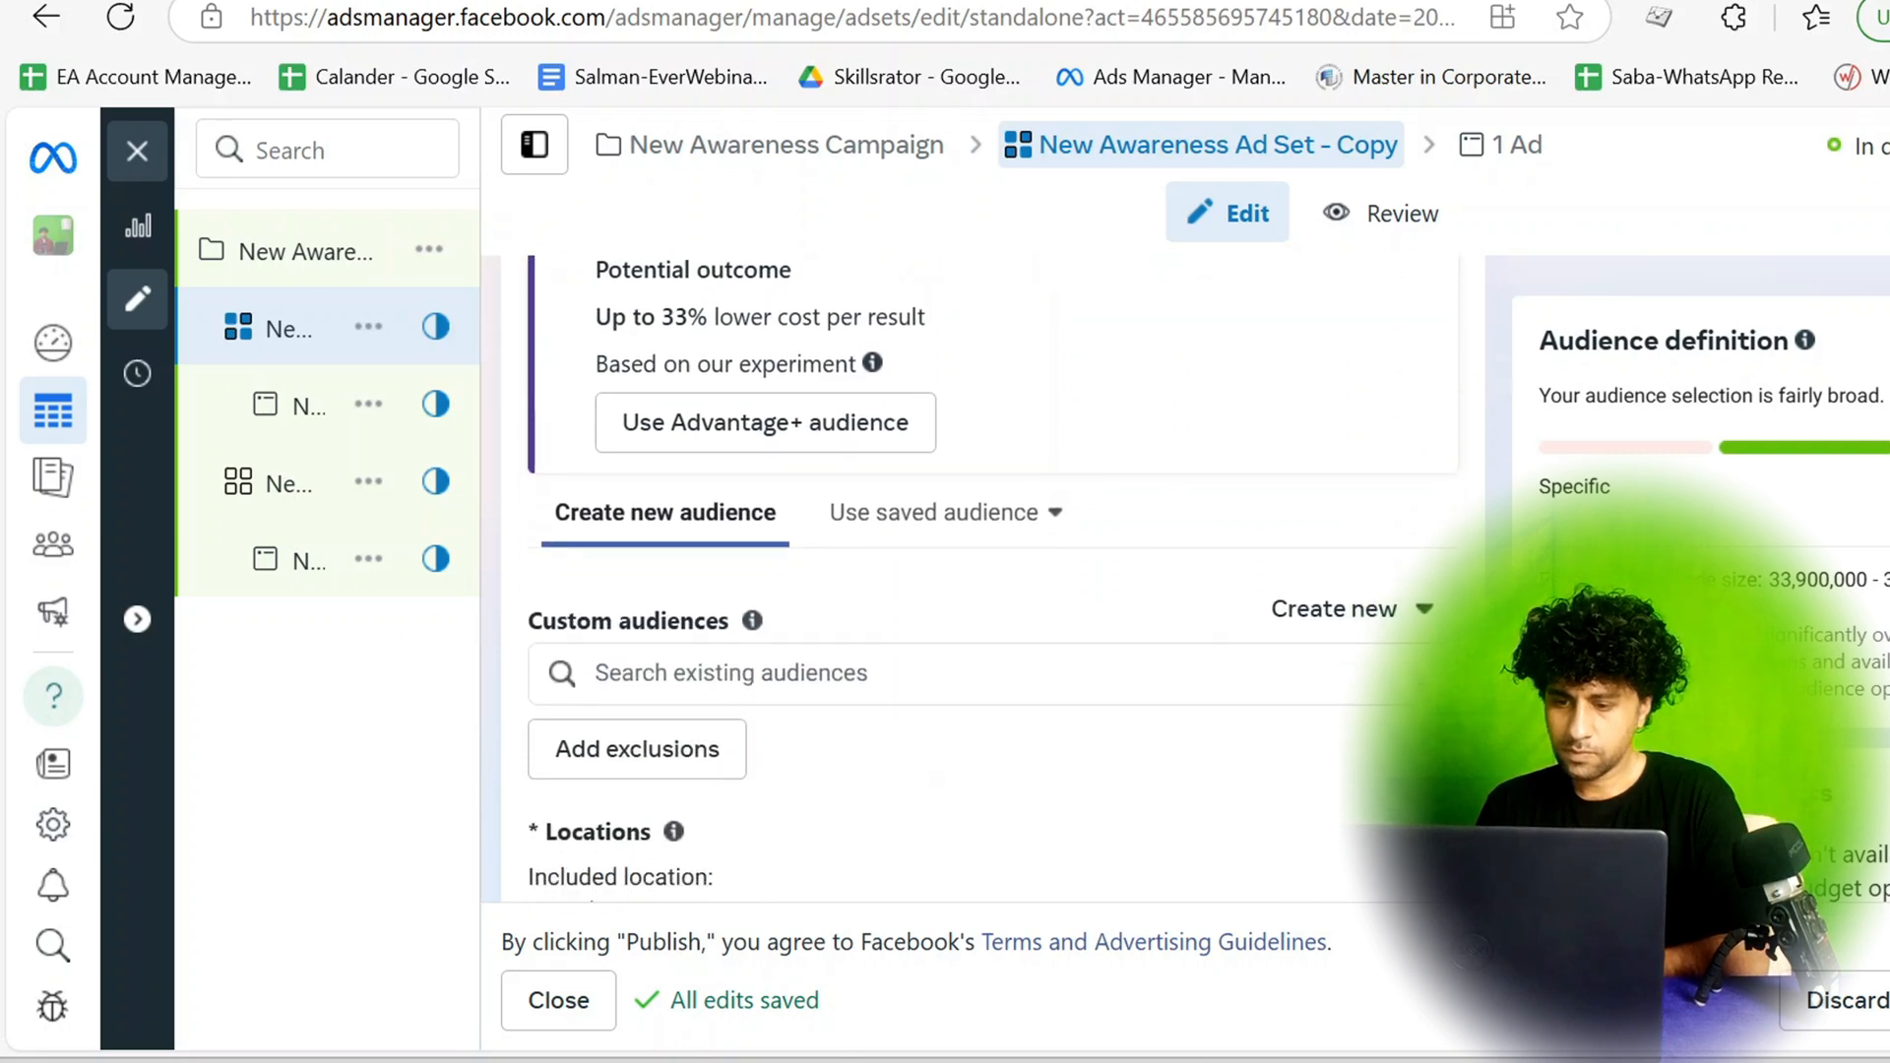
pyautogui.click(1037, 525)
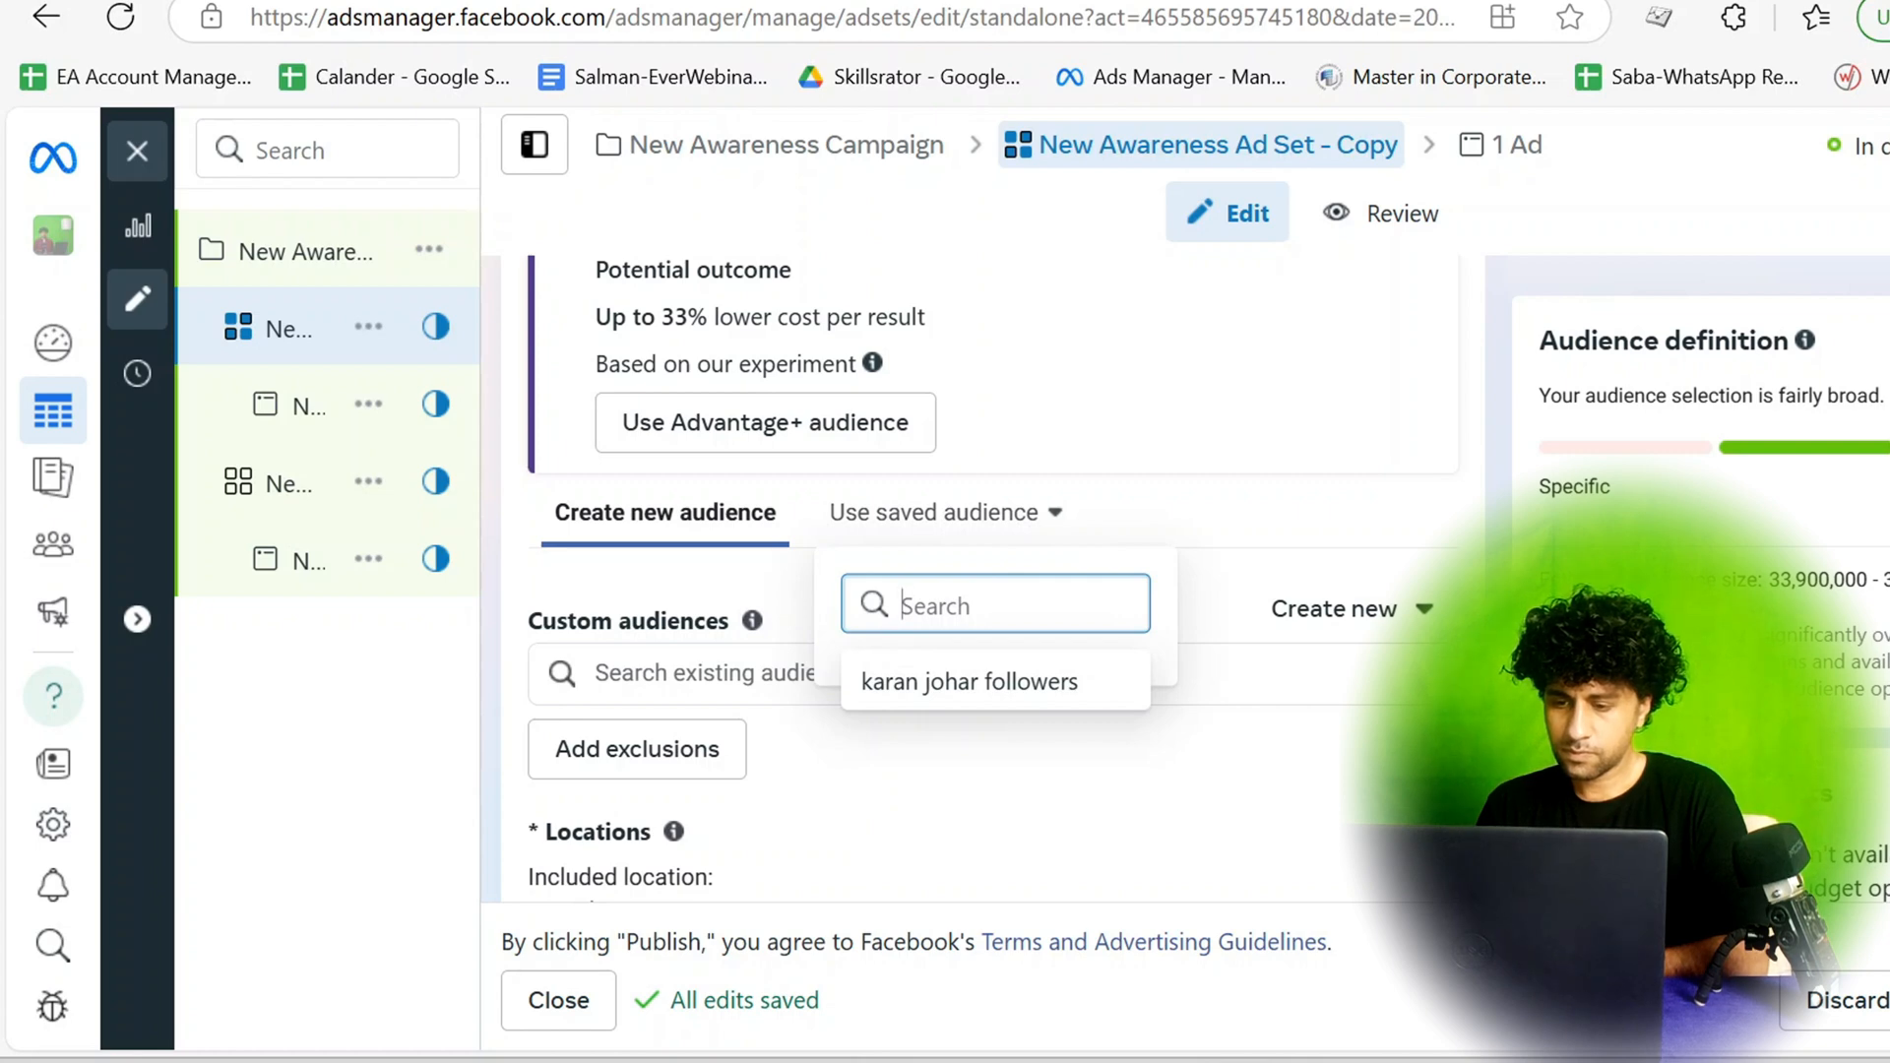
pyautogui.write('pa')
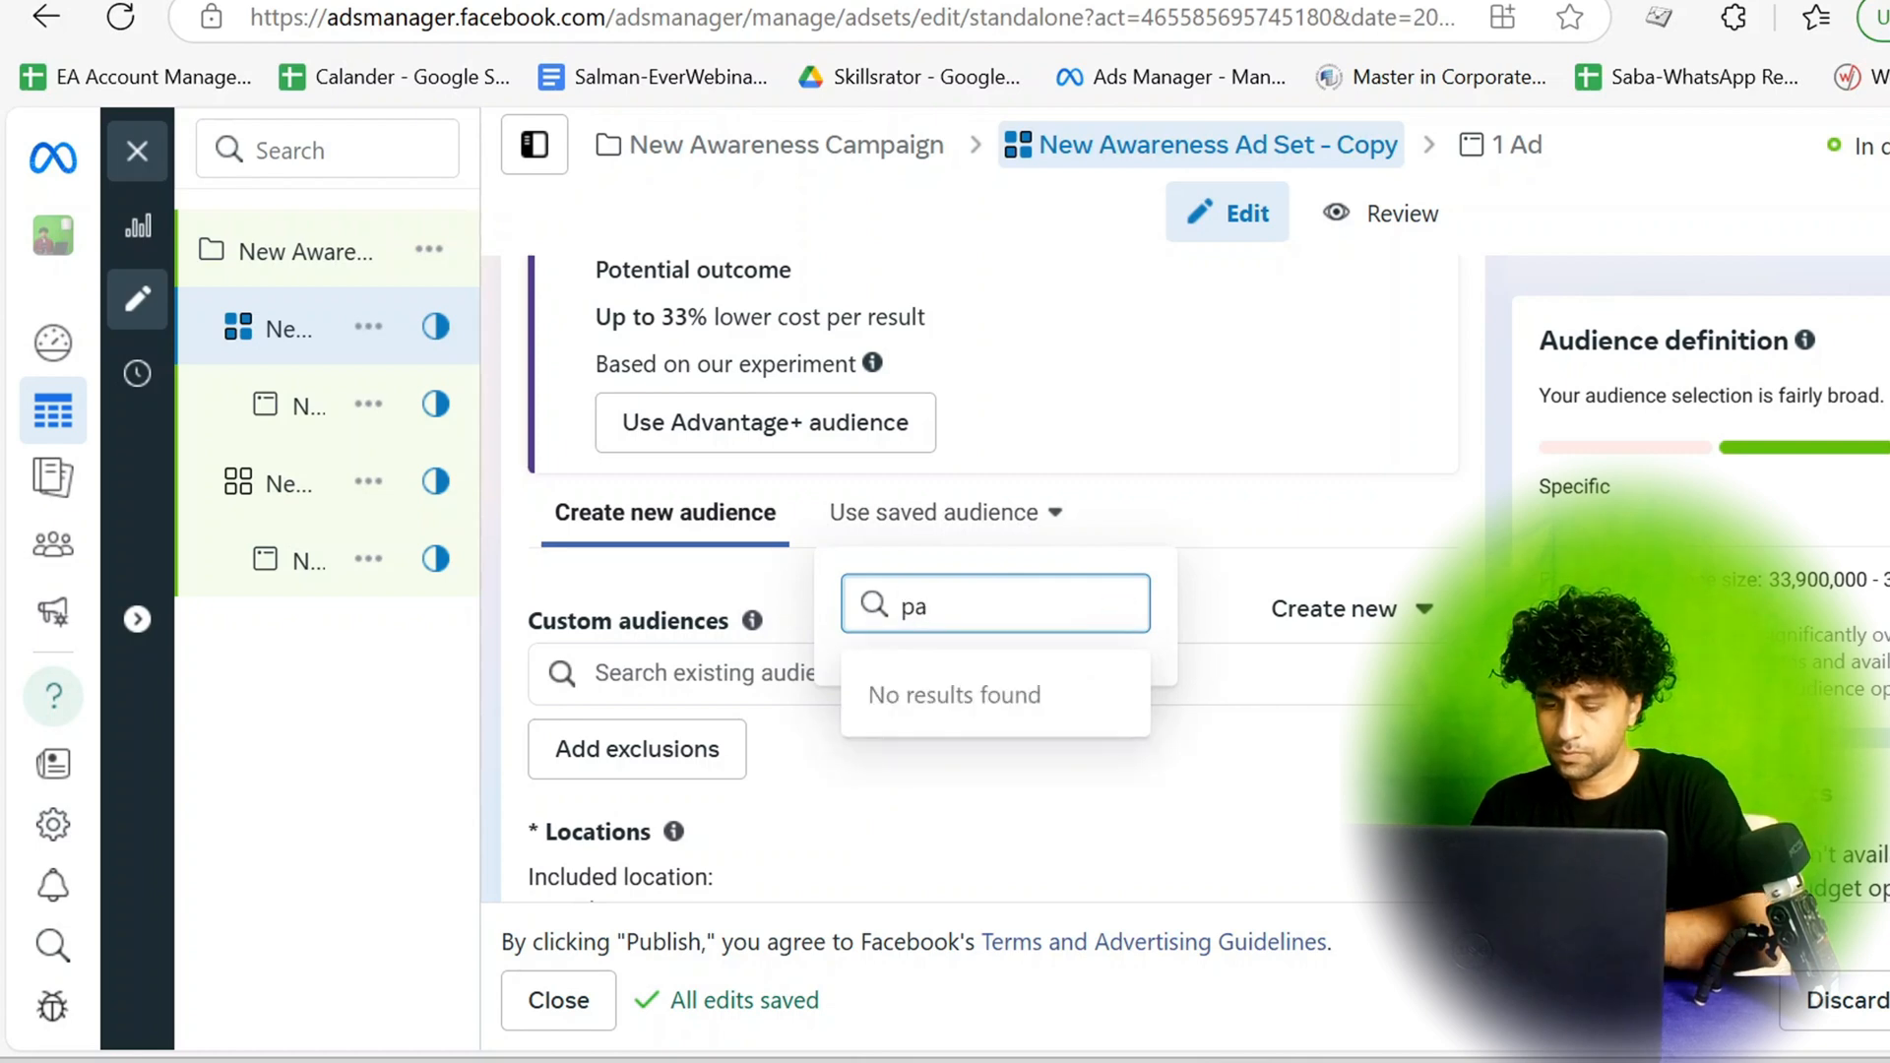
pyautogui.write('ge')
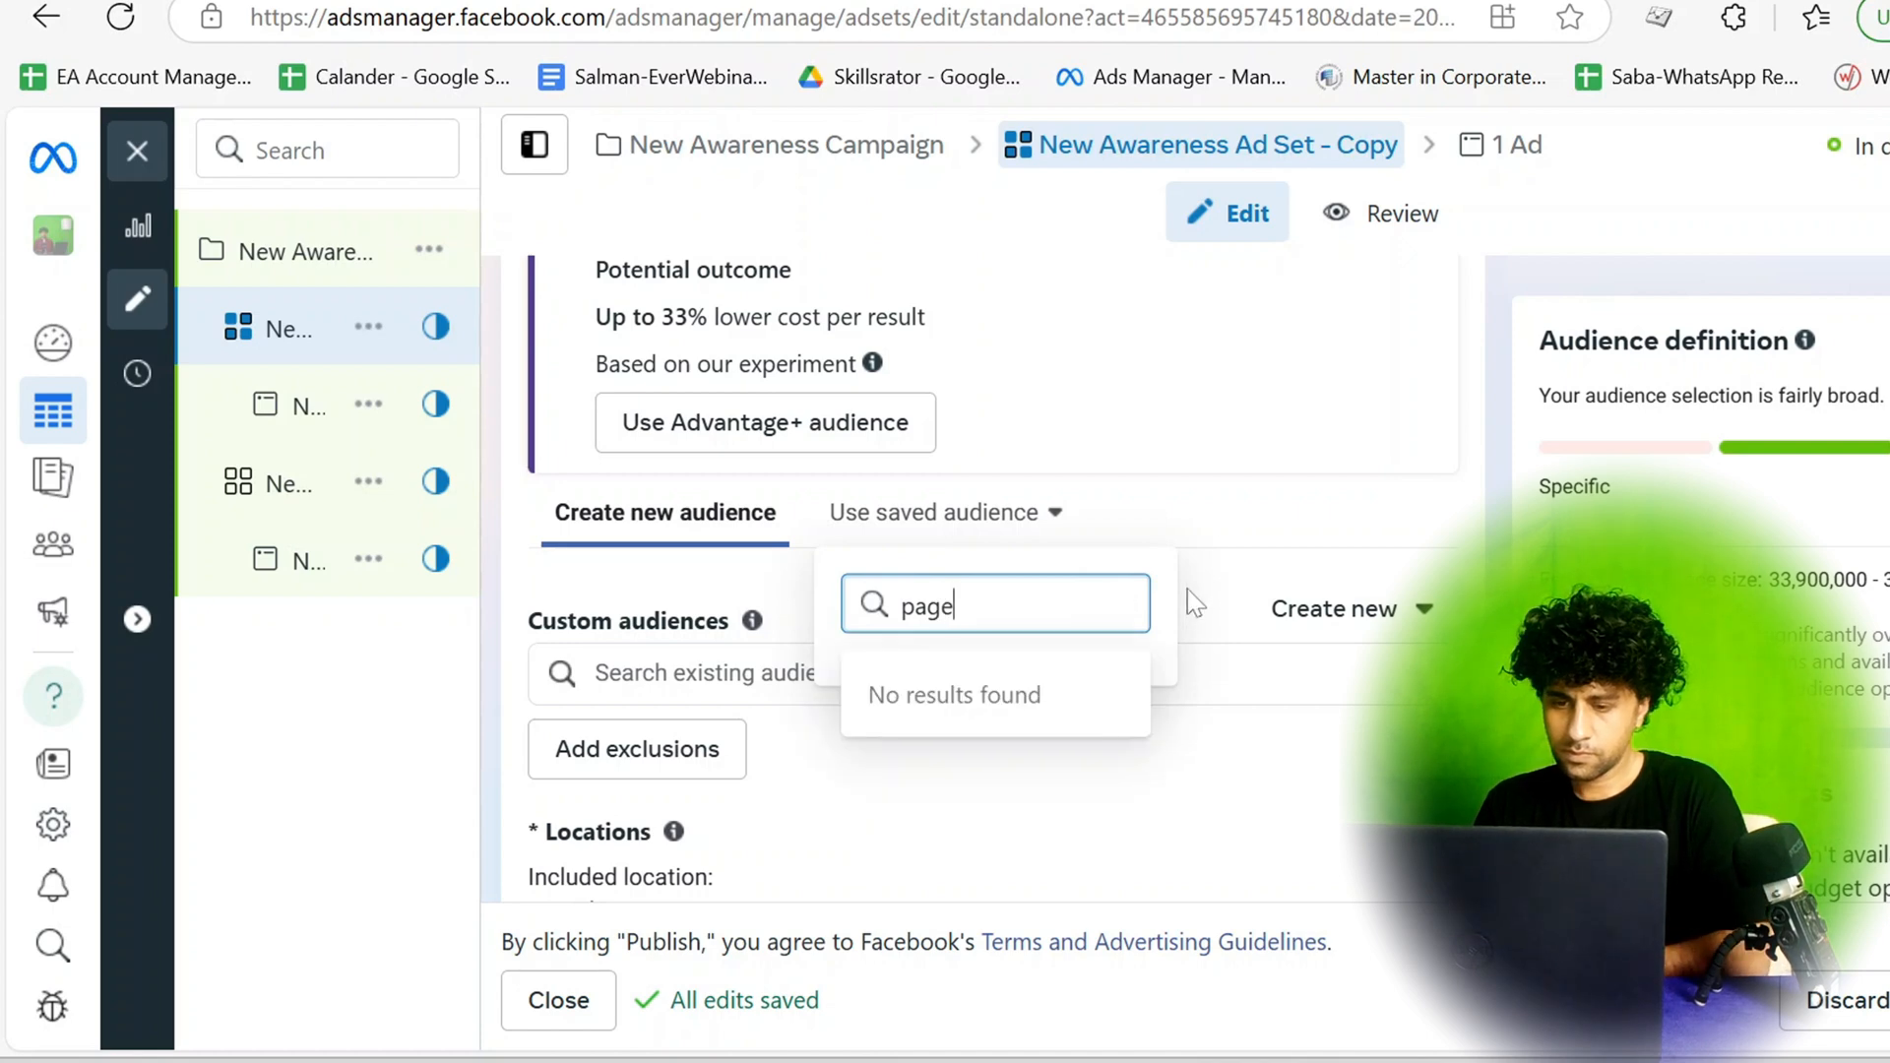
pyautogui.click(1233, 523)
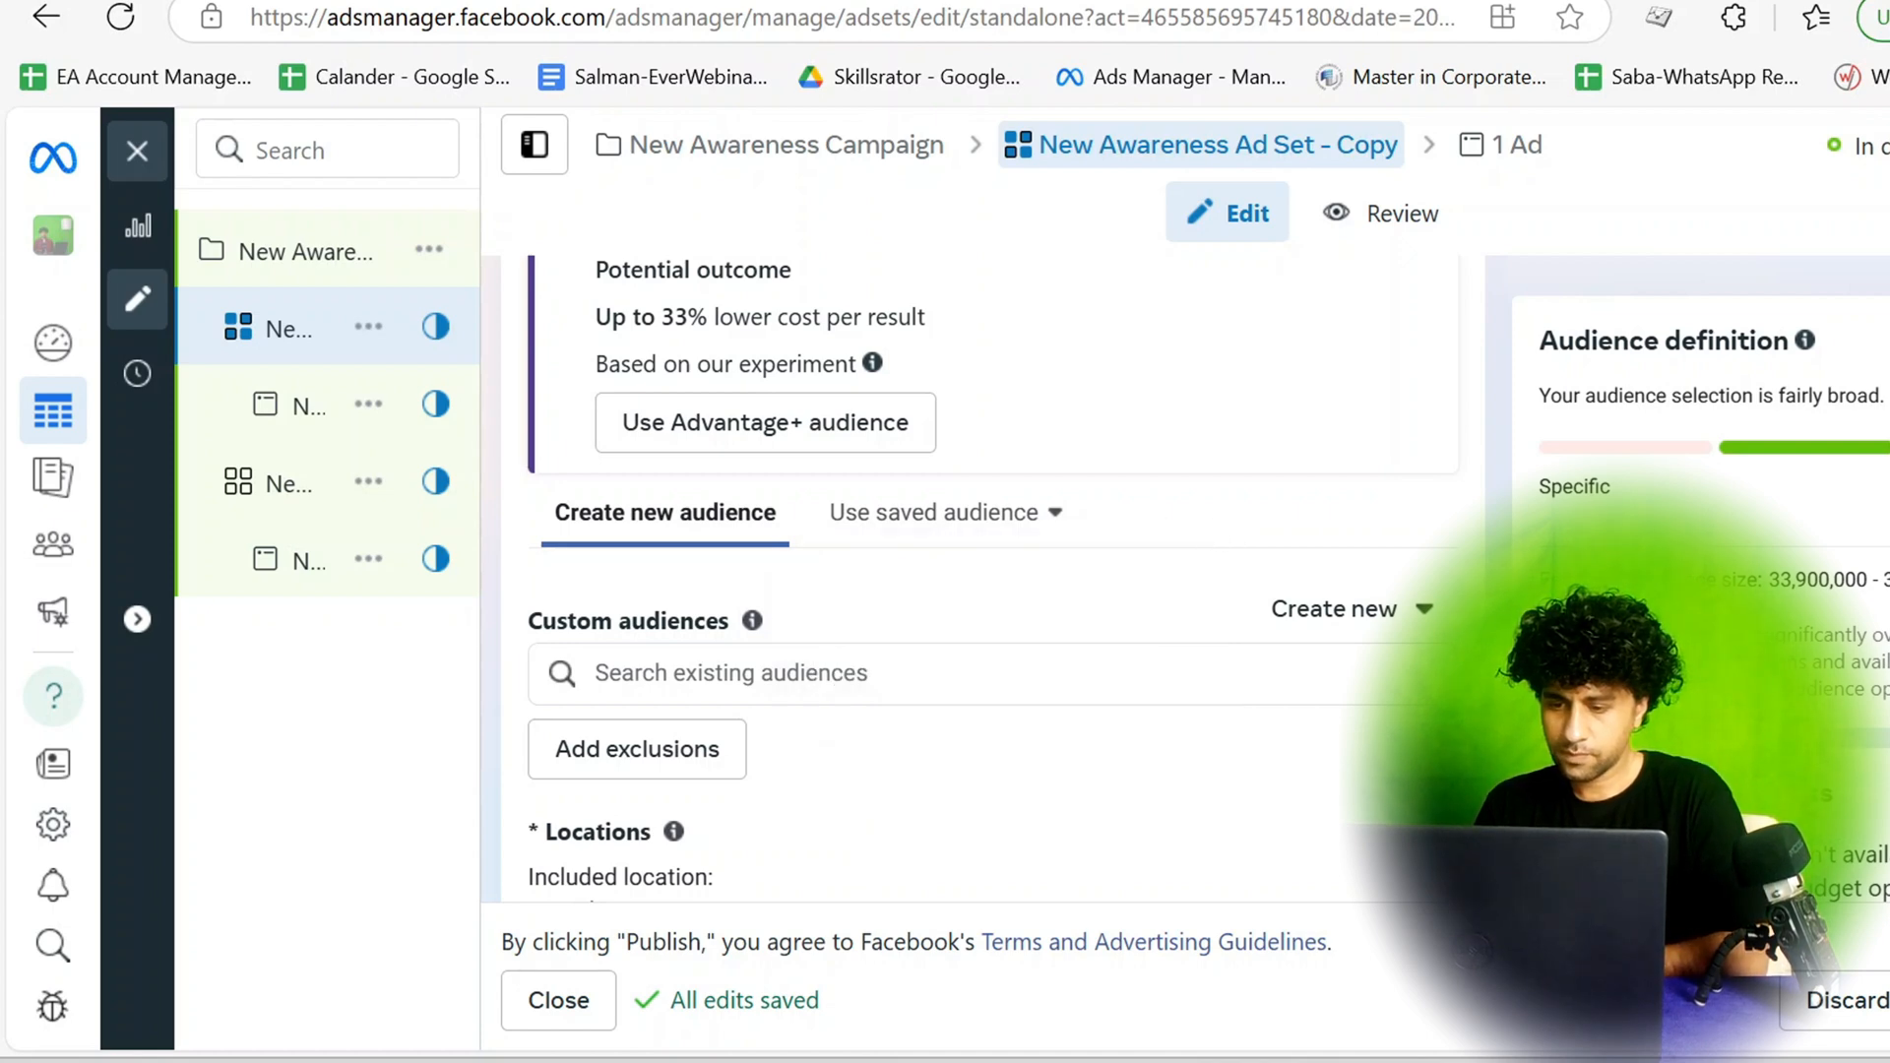
# Add the existing PageVisitors custom audience to the ad set's Custom audiences.
pyautogui.click(926, 673)
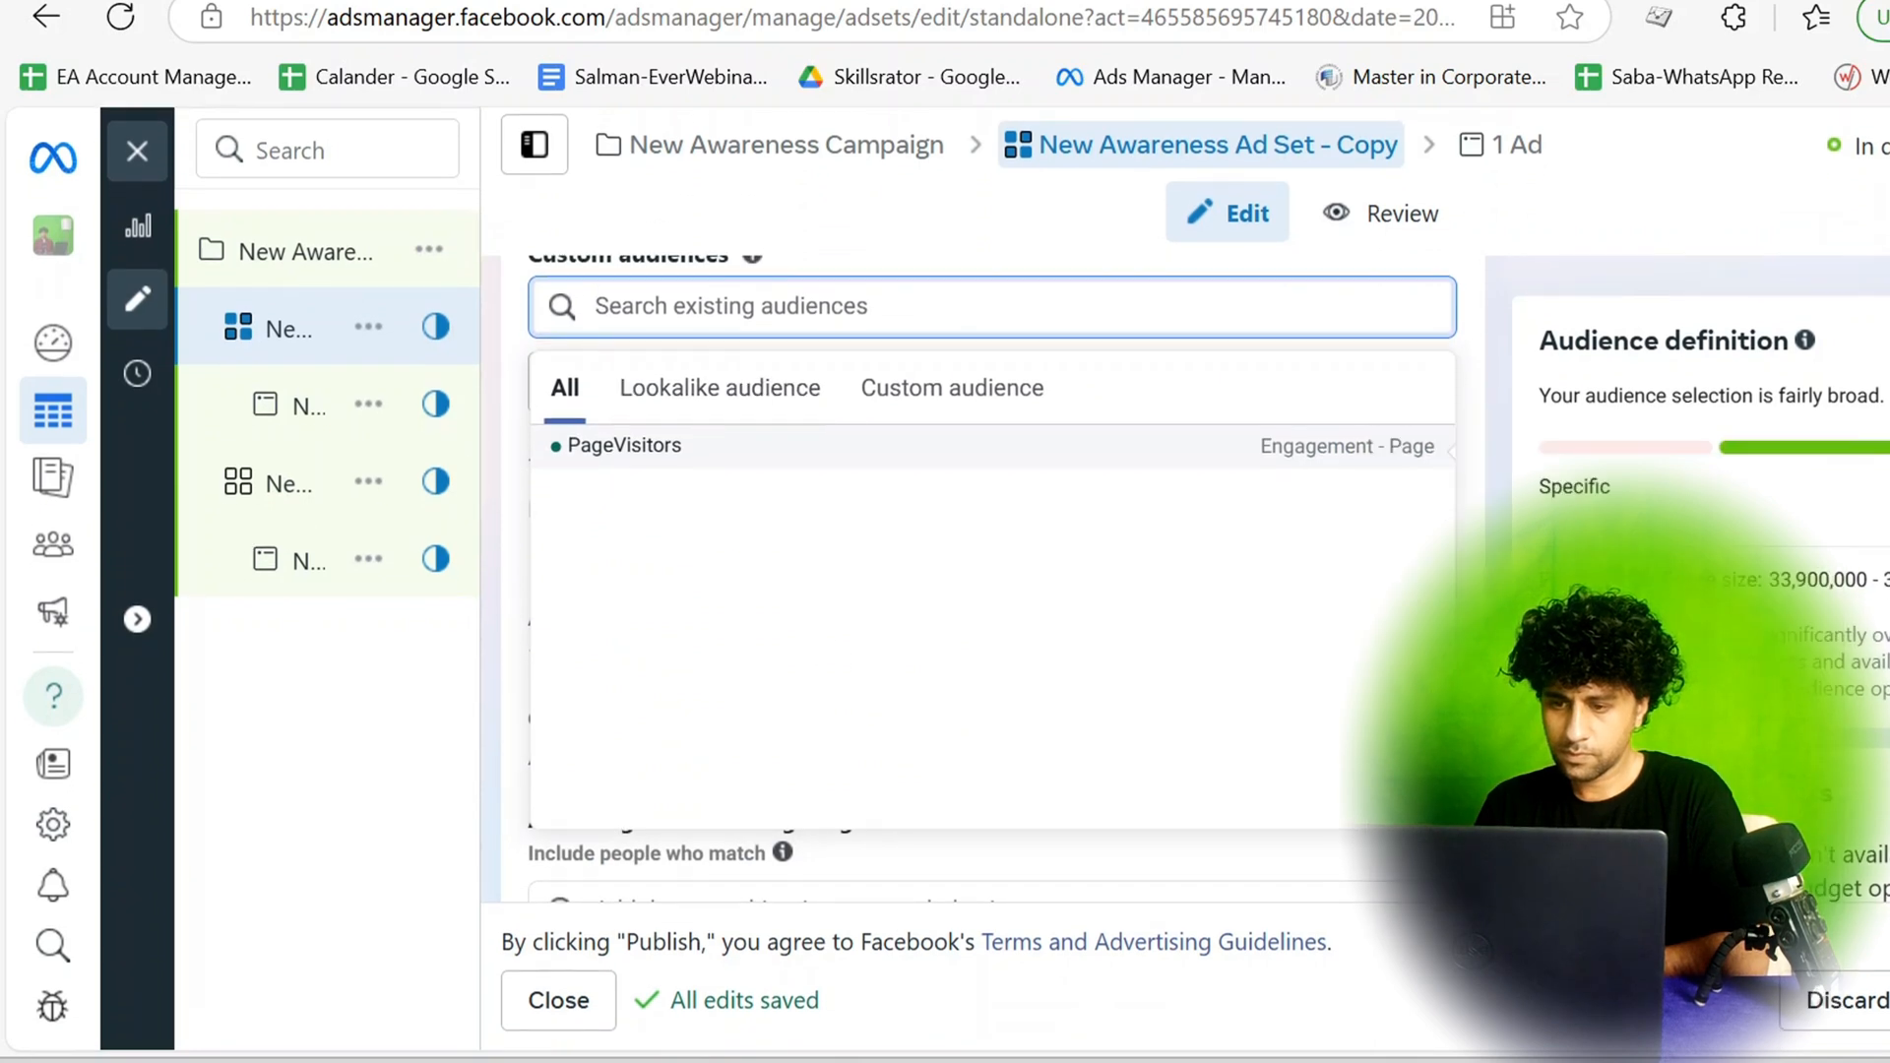
pyautogui.click(912, 392)
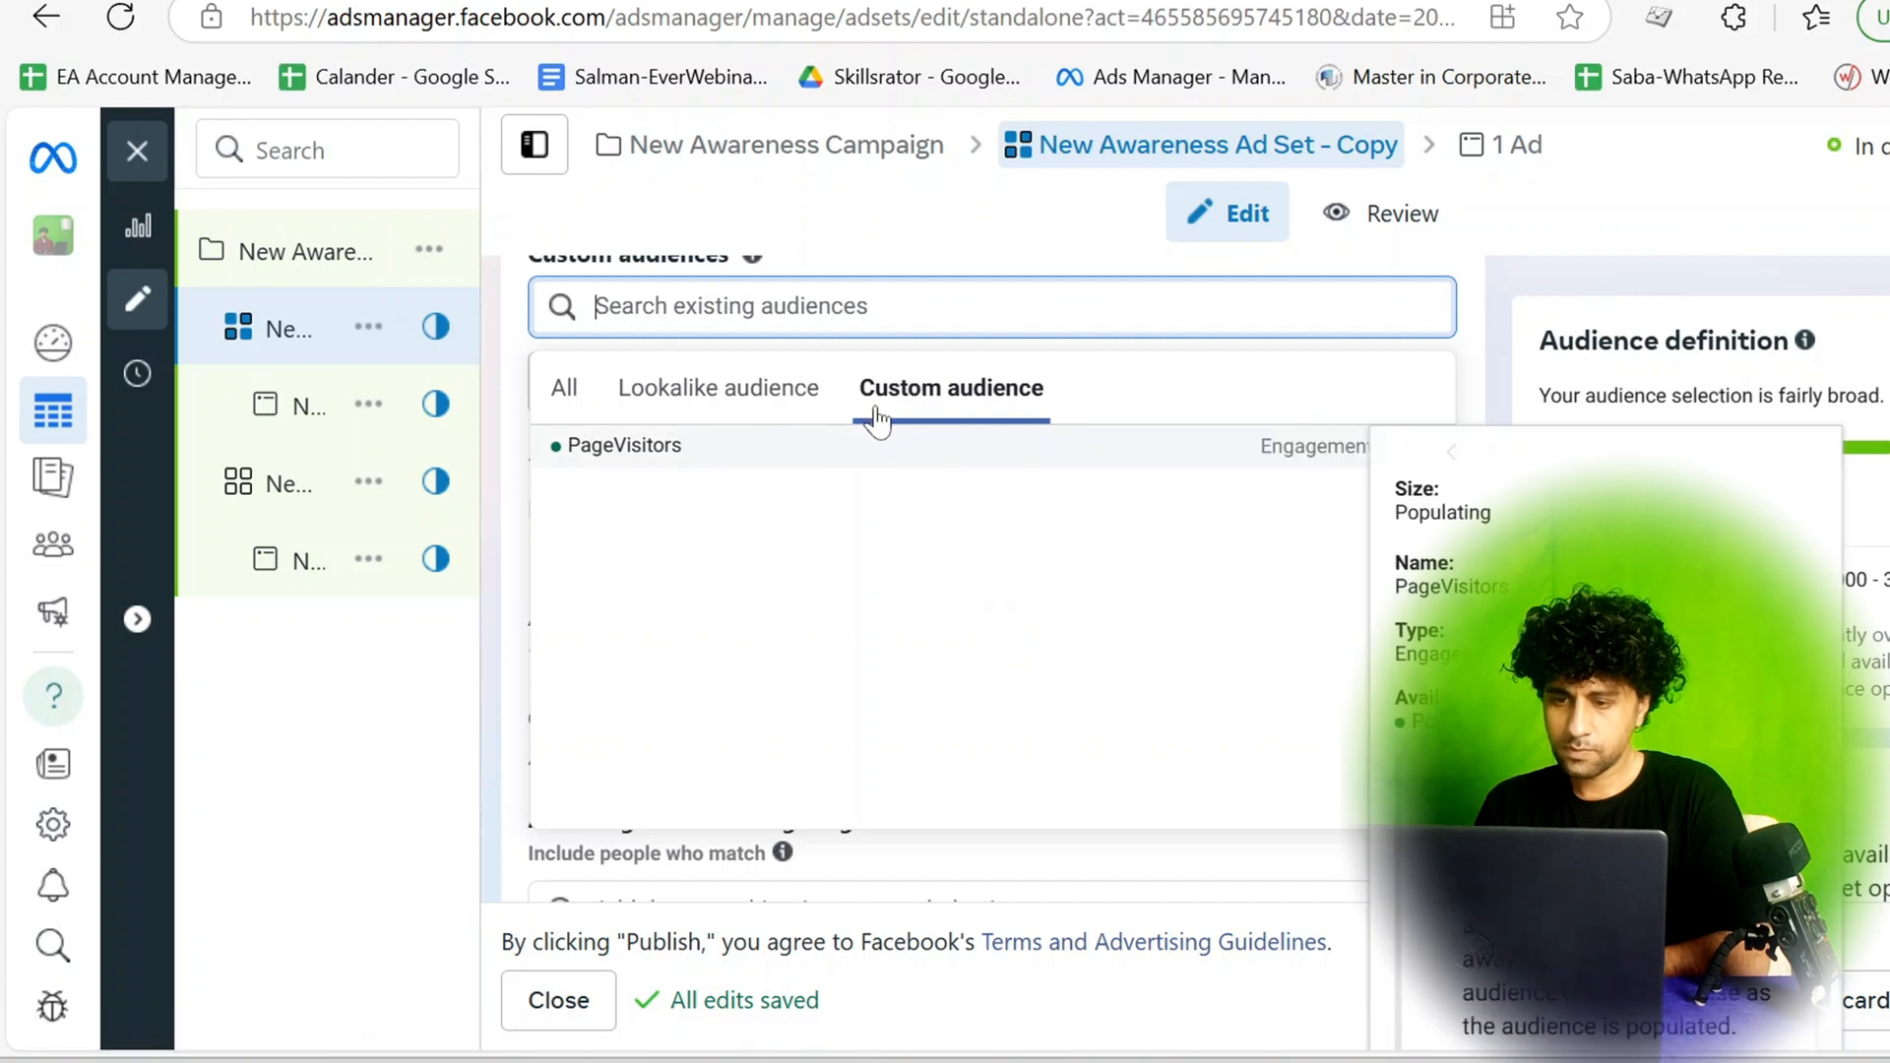
pyautogui.scroll(2, 883, 419)
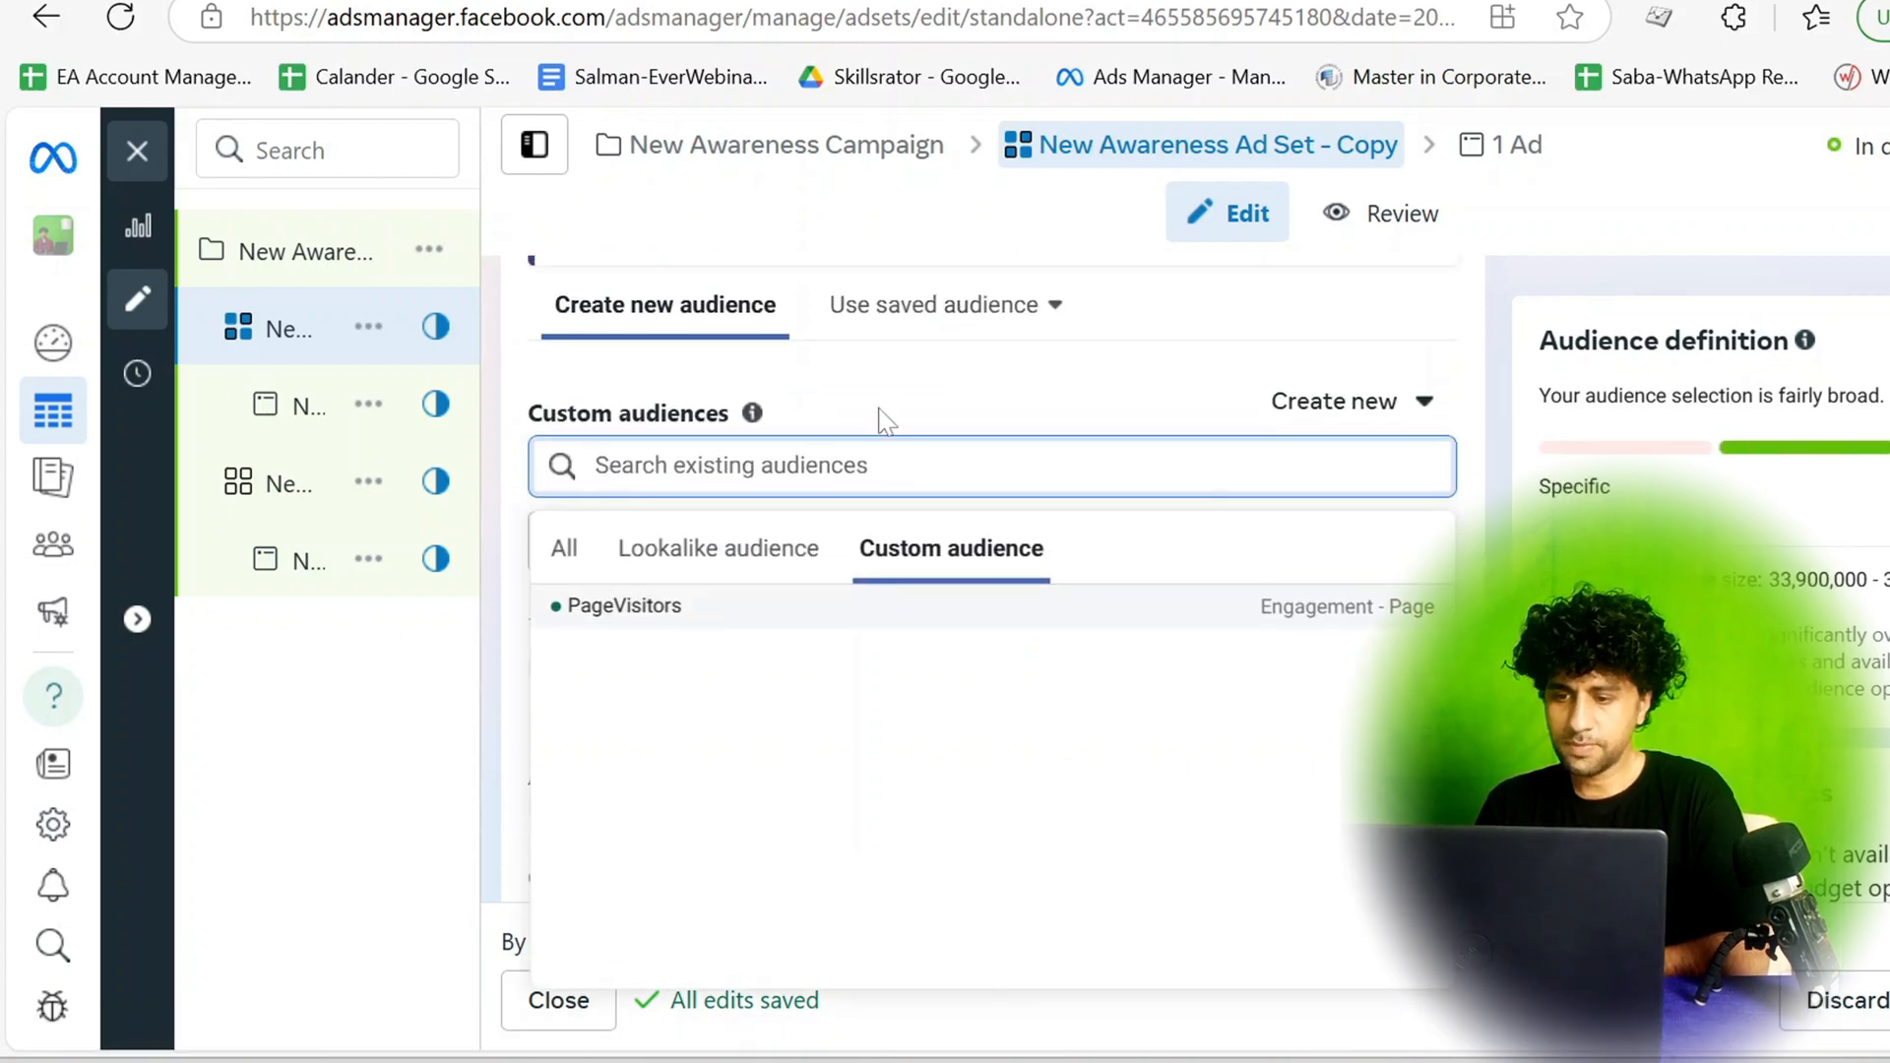
pyautogui.moveTo(577, 624)
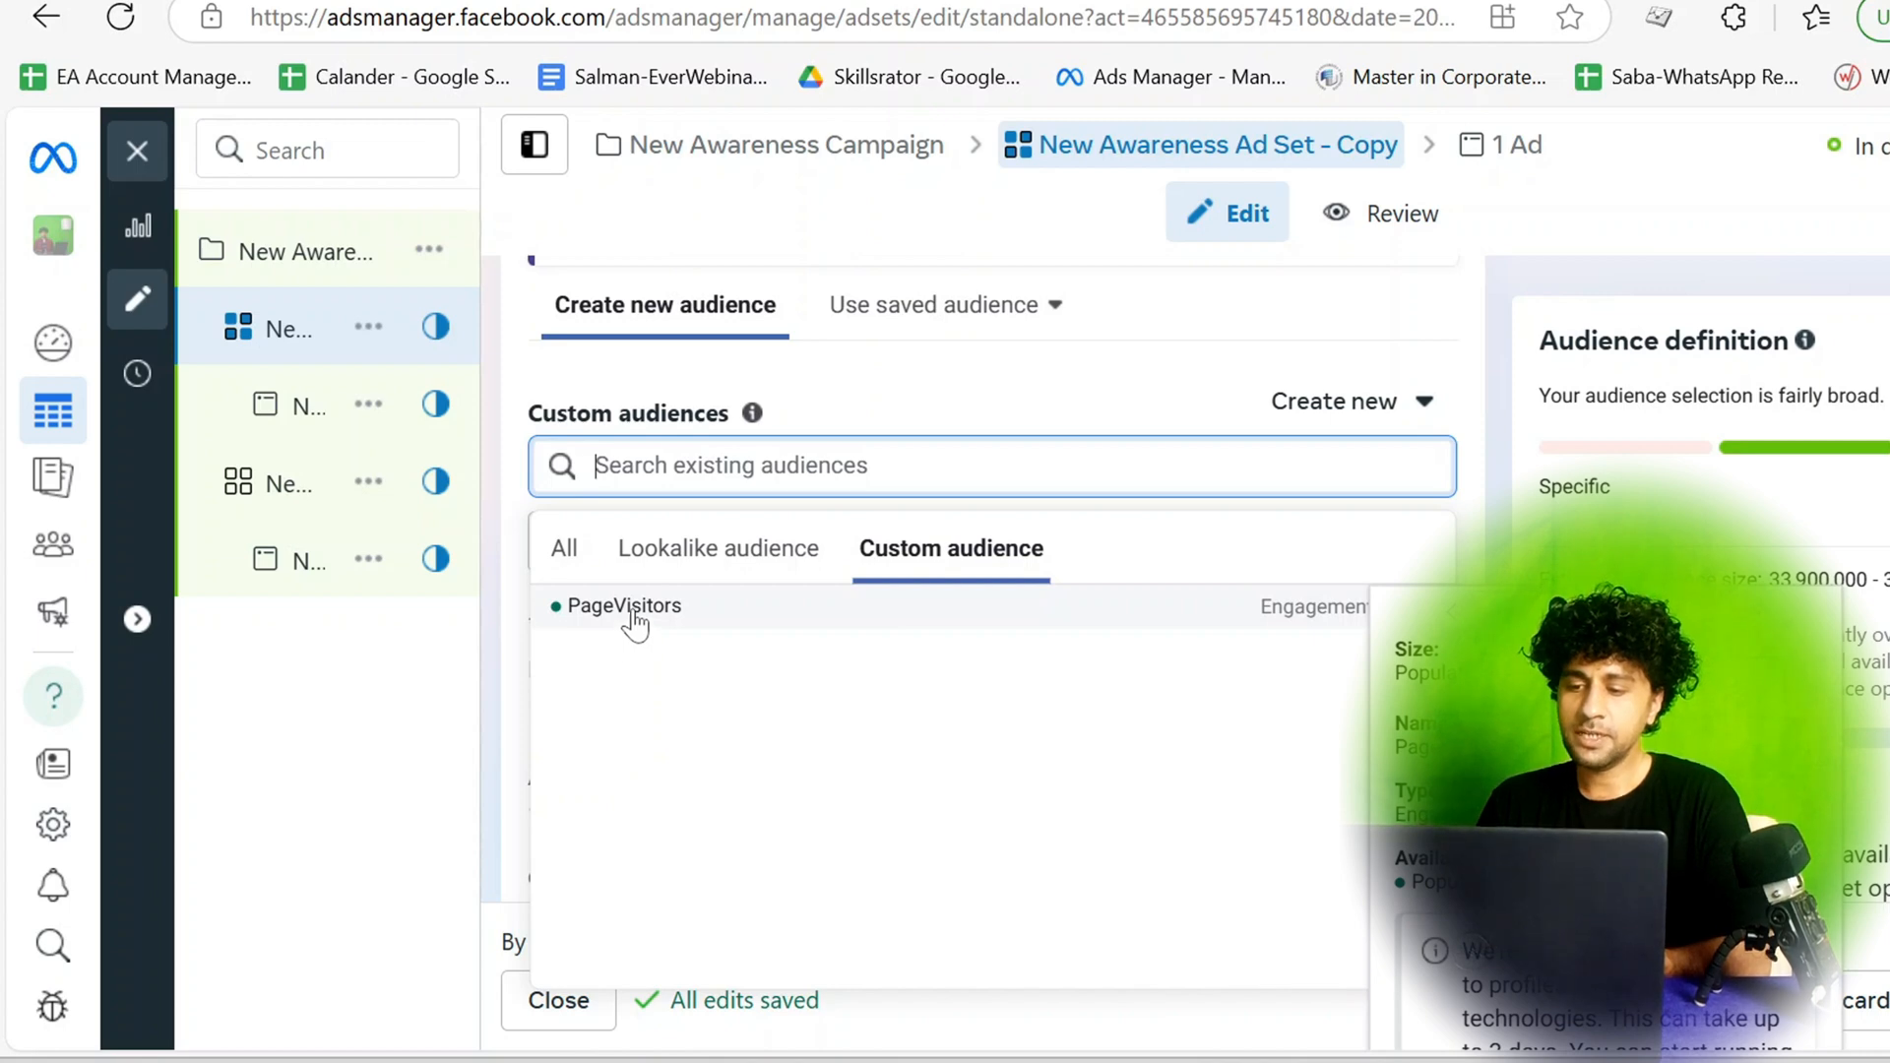
pyautogui.click(624, 606)
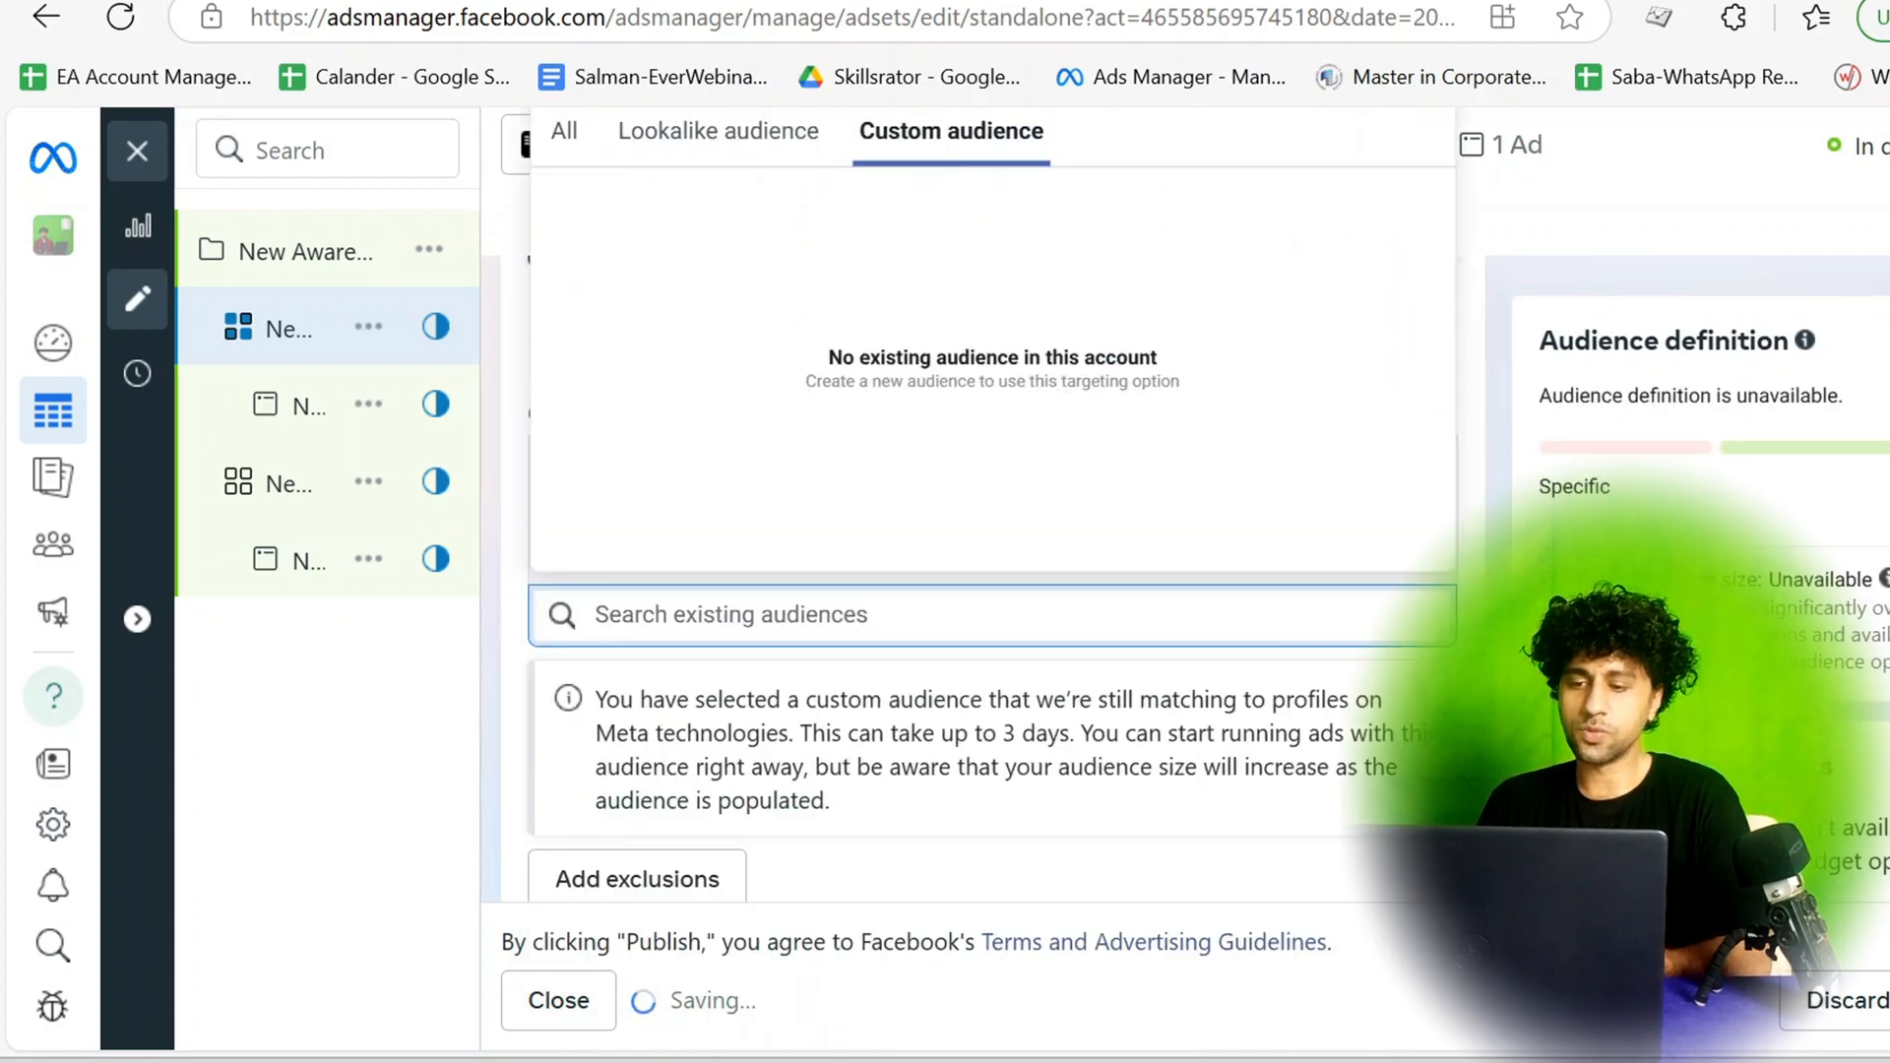
pyautogui.click(1329, 833)
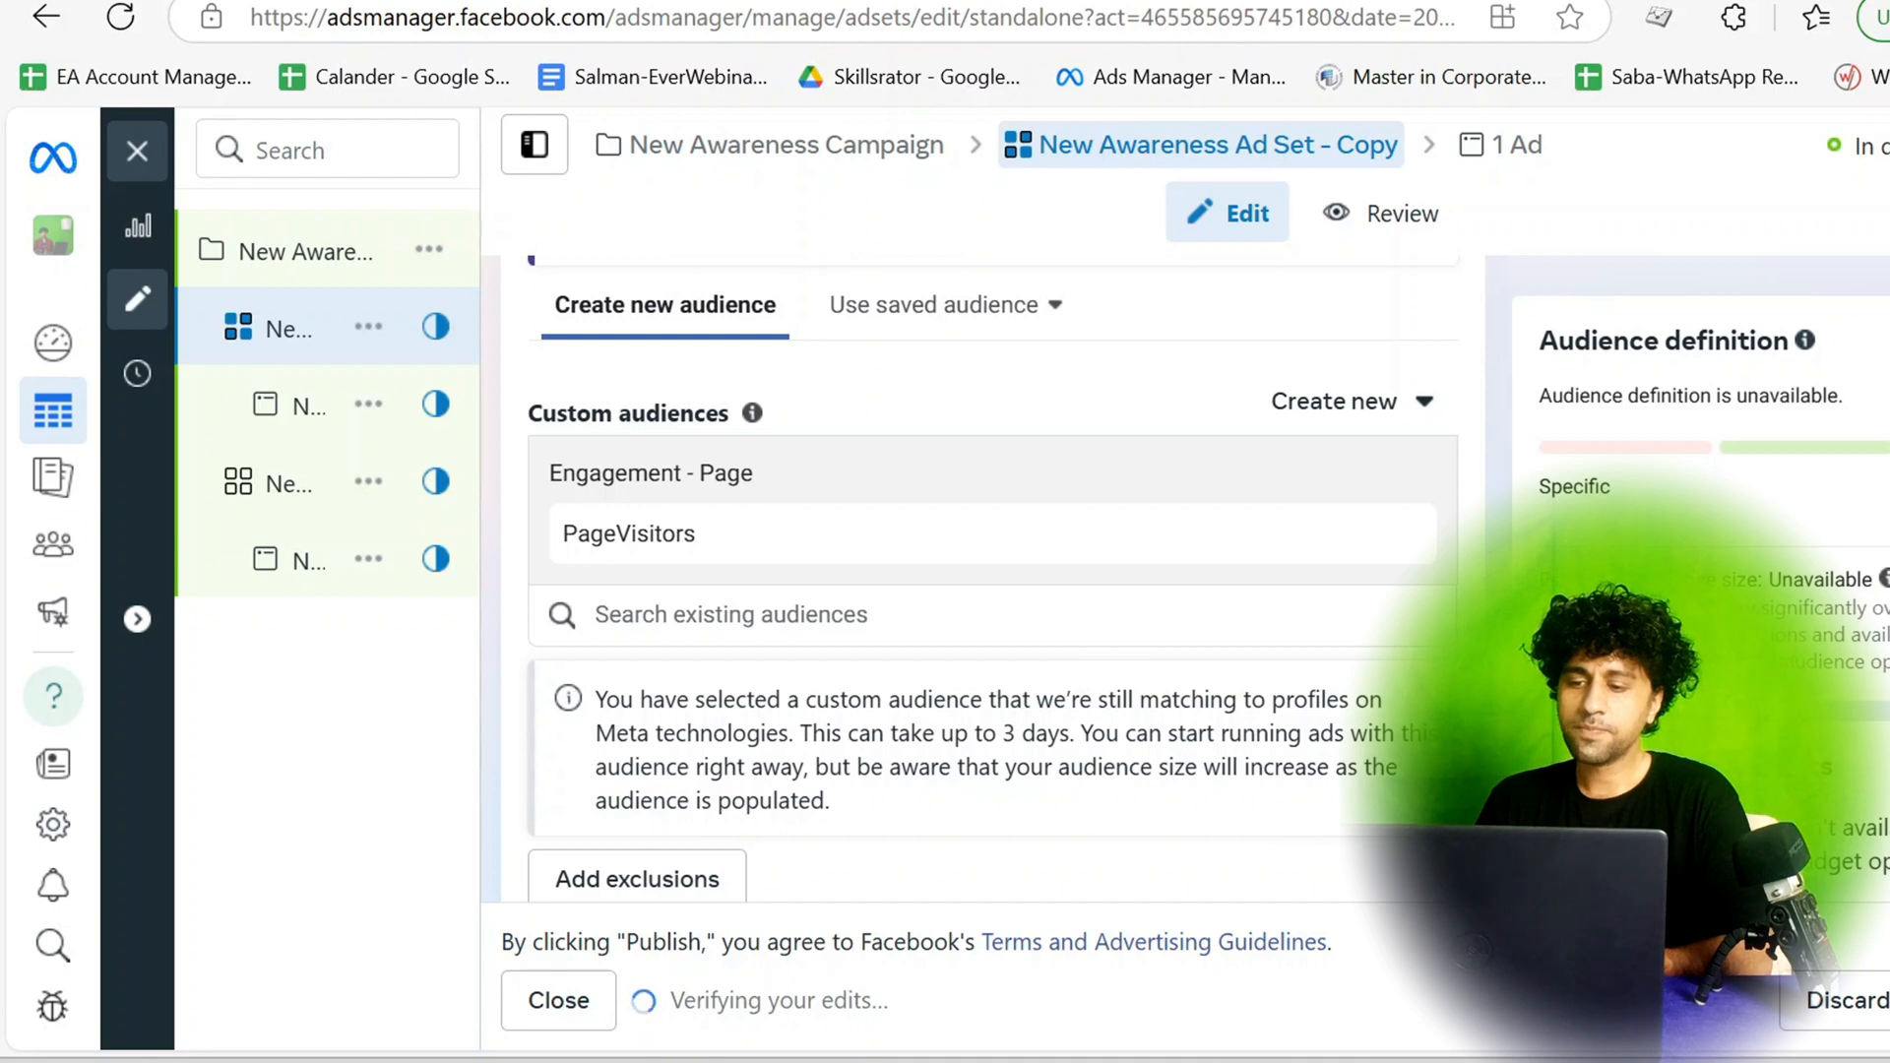
pyautogui.scroll(2, 1089, 624)
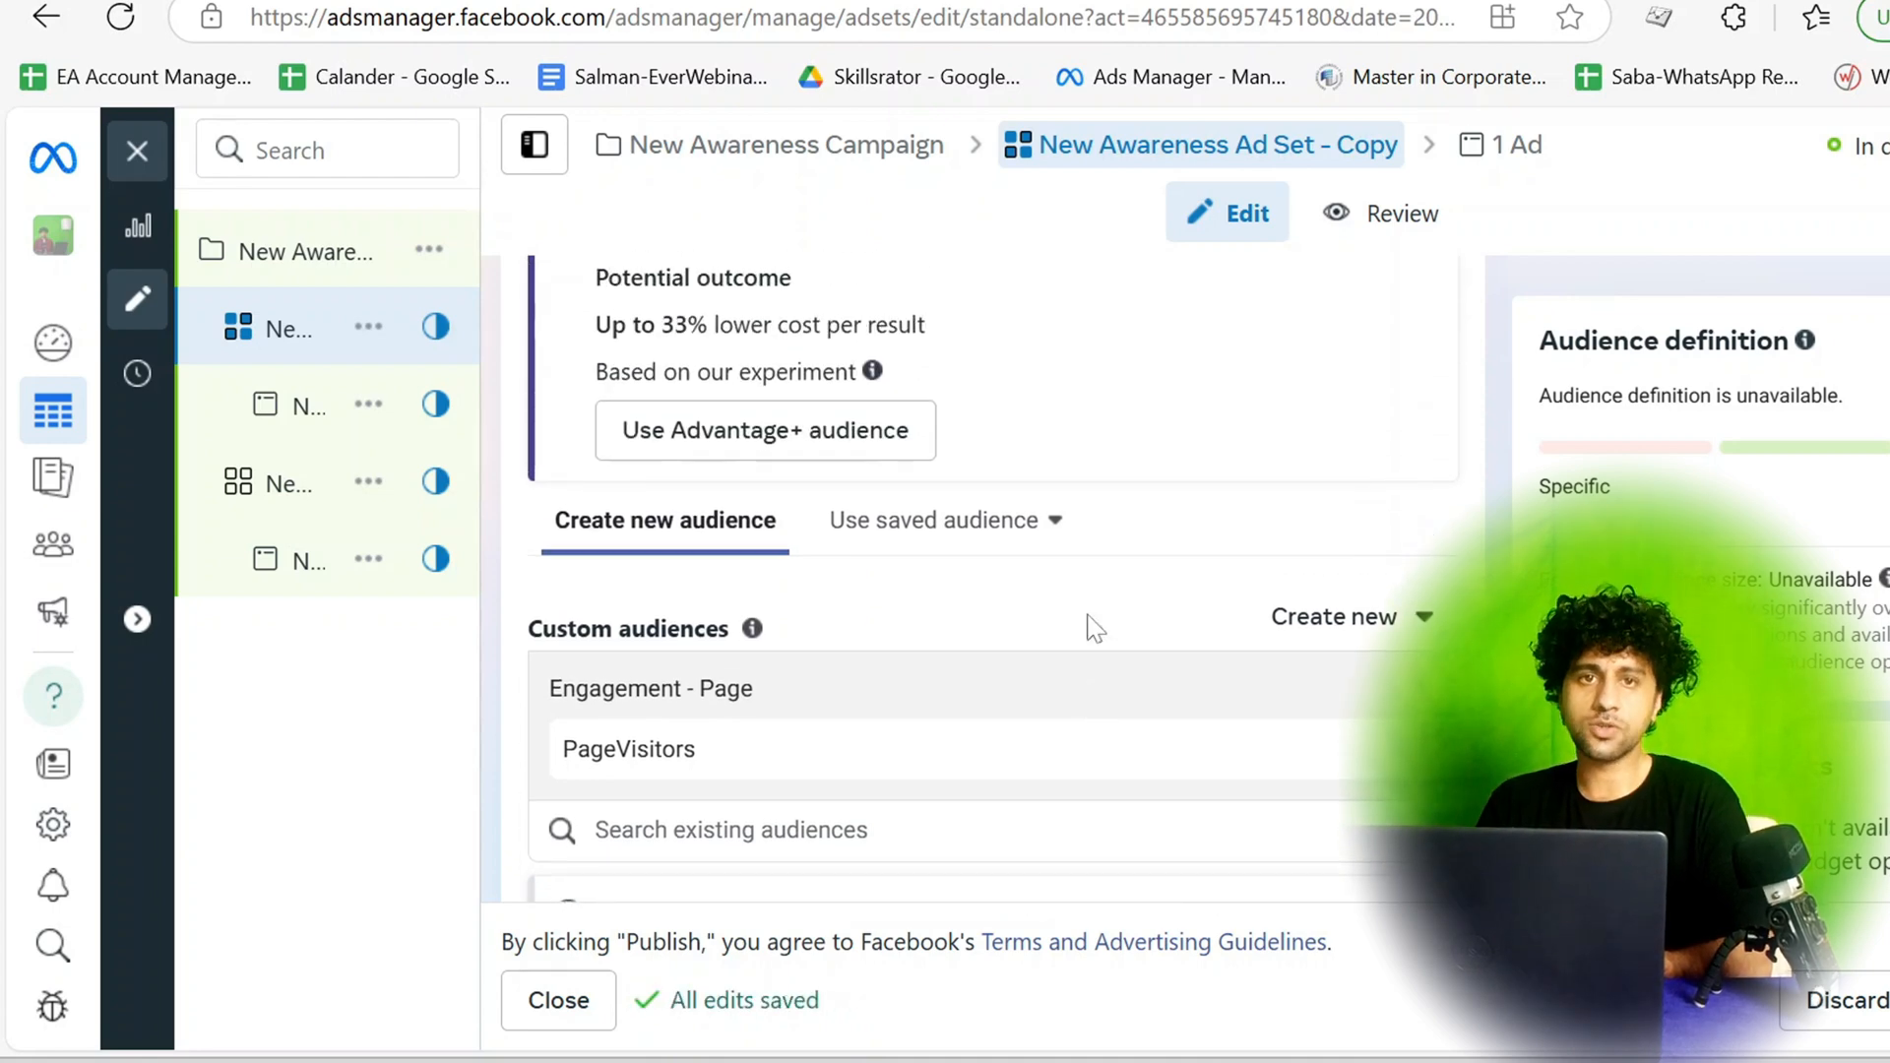